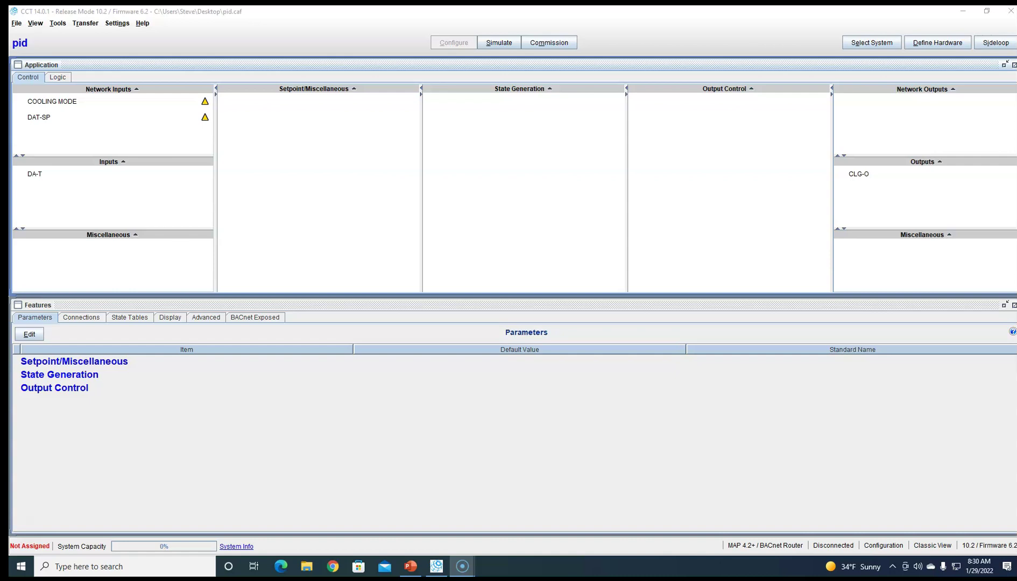
Bring the slide deck to the front, view it full screen, then restore its window size
{"action": "key", "text": "alt+Tab"}
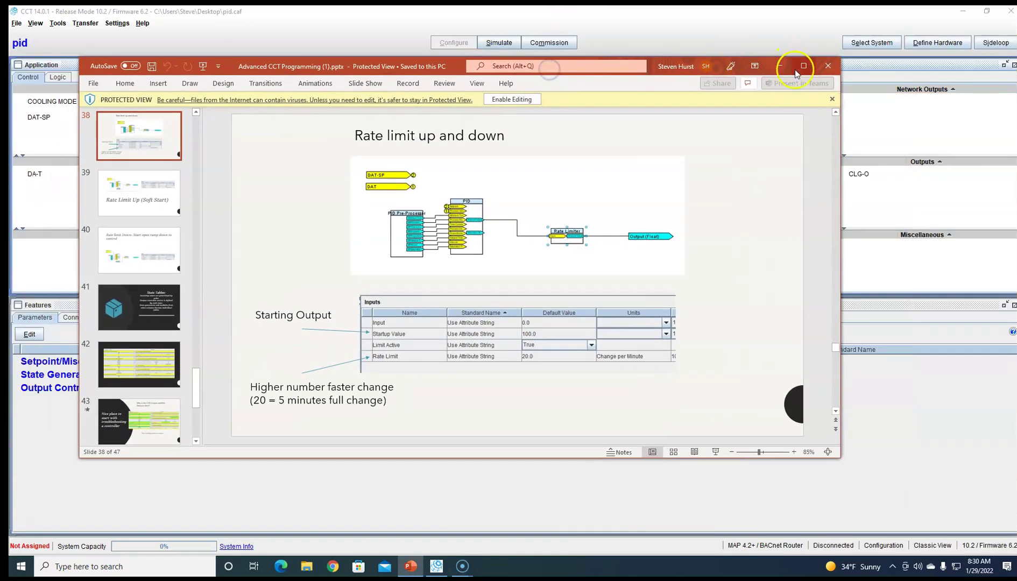
{"action": "left_click", "coordinate": [804, 65]}
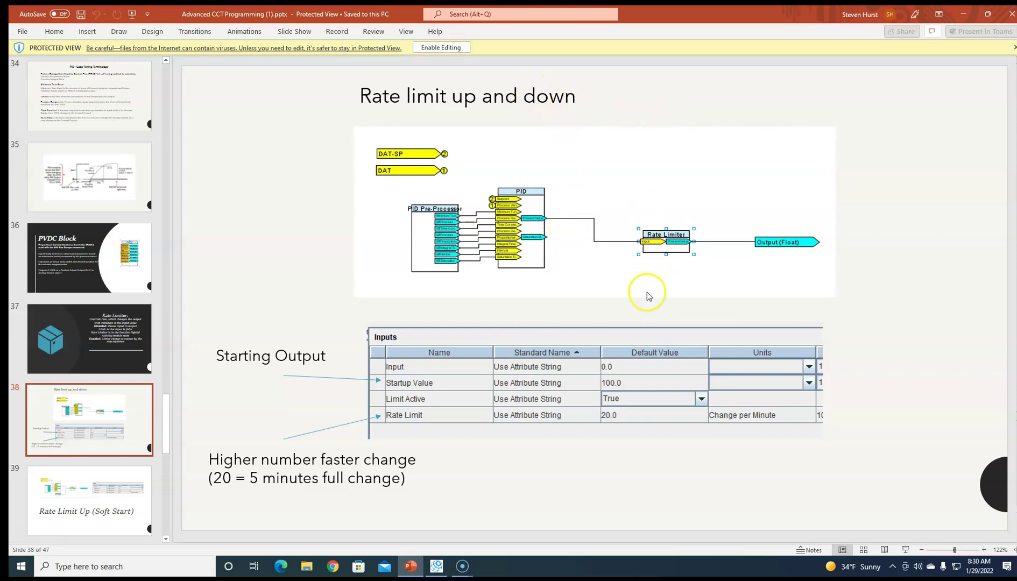
{"action": "double_click", "coordinate": [676, 8]}
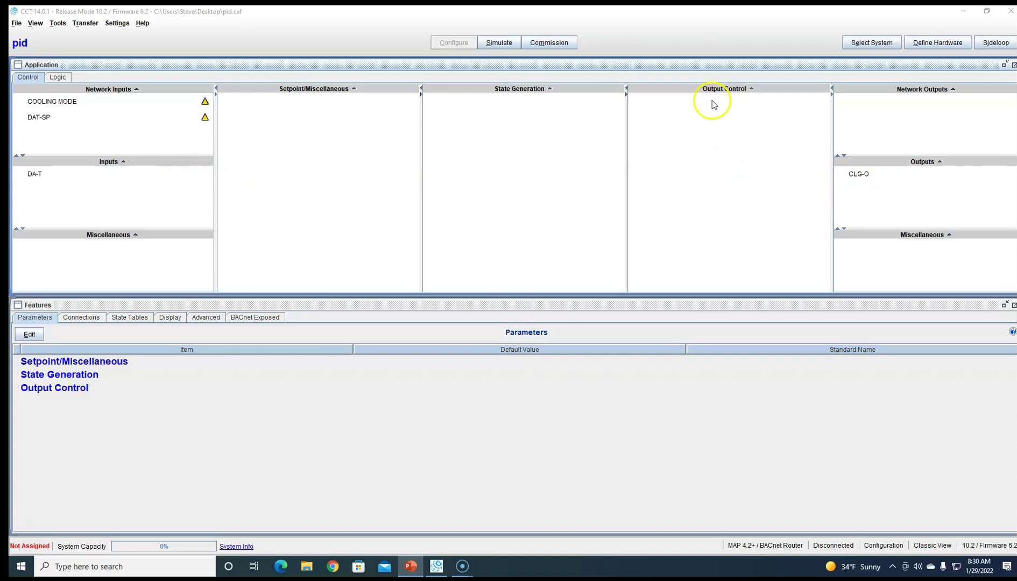
Select the COOLING MODE, DAT-SP and DA-T inputs and the CLG-O output
{"action": "left_click", "coordinate": [80, 113]}
{"action": "left_click", "coordinate": [60, 101]}
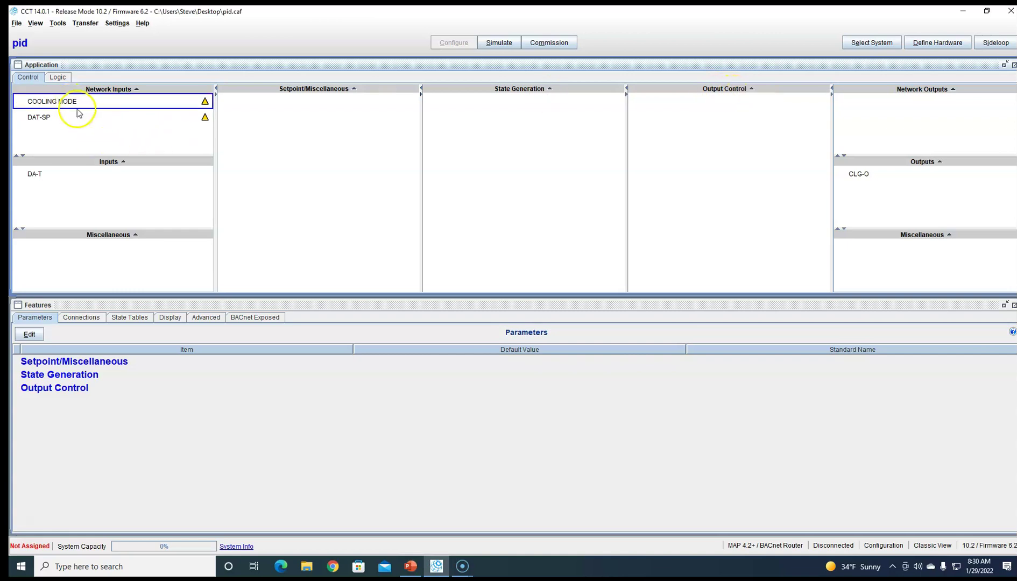
{"action": "left_click", "coordinate": [34, 120]}
{"action": "left_click", "coordinate": [46, 175]}
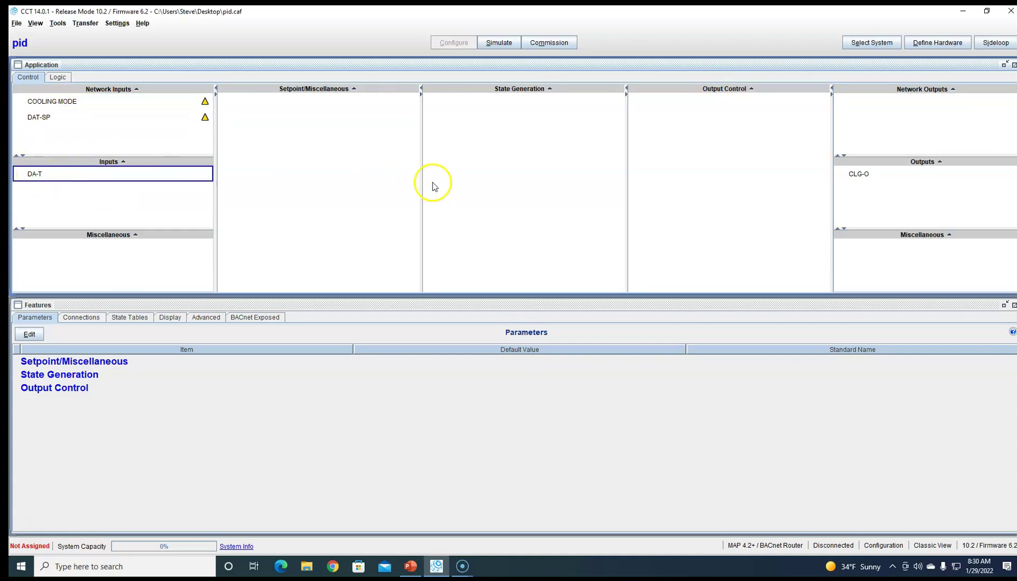
{"action": "left_click", "coordinate": [873, 185]}
Add a Hybrid Activity module to Output Control, filtering by 'HY', and name it COOLING PID
{"action": "left_click", "coordinate": [751, 90]}
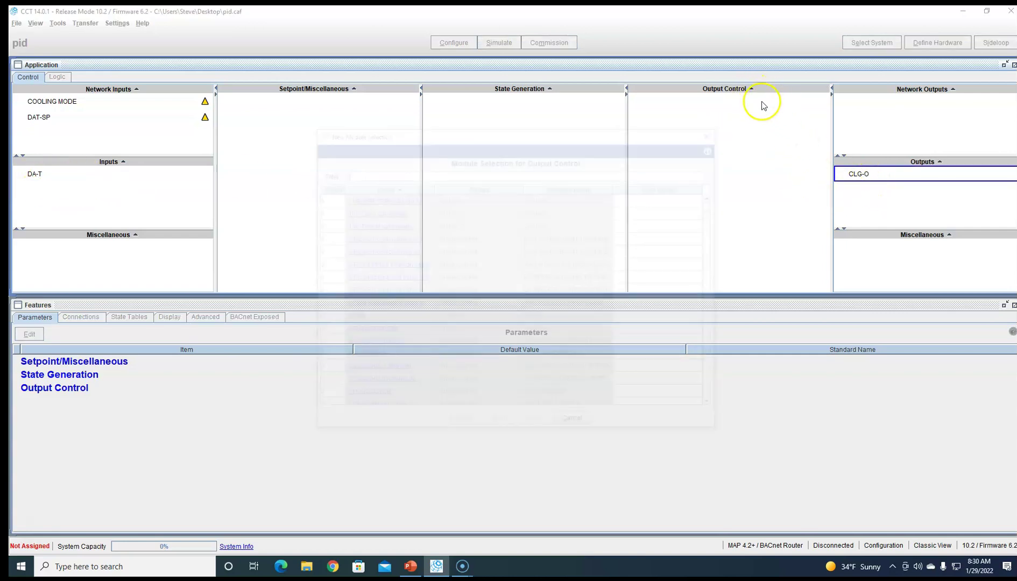
{"action": "left_click", "coordinate": [761, 102]}
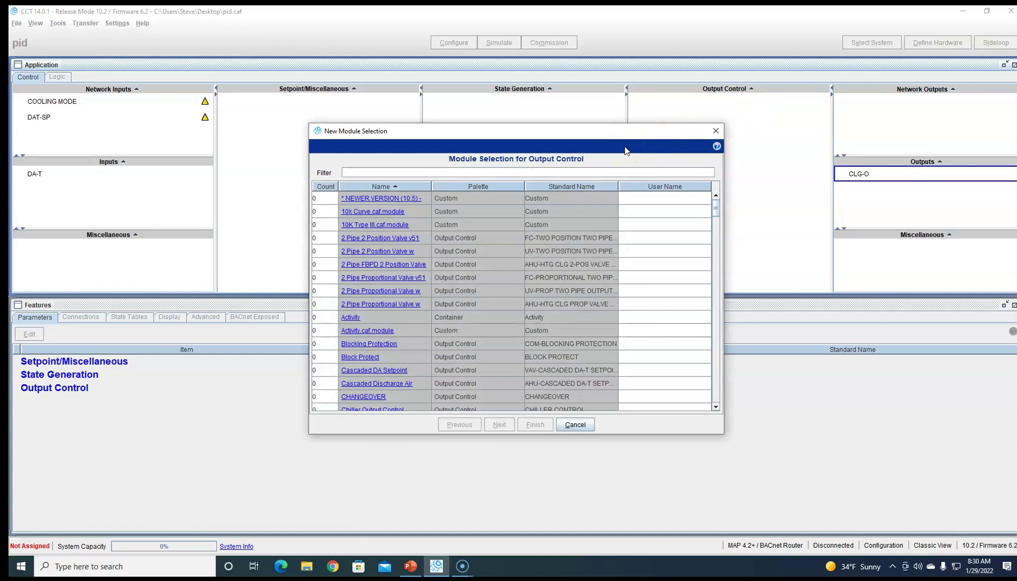
{"action": "type", "text": "HY"}
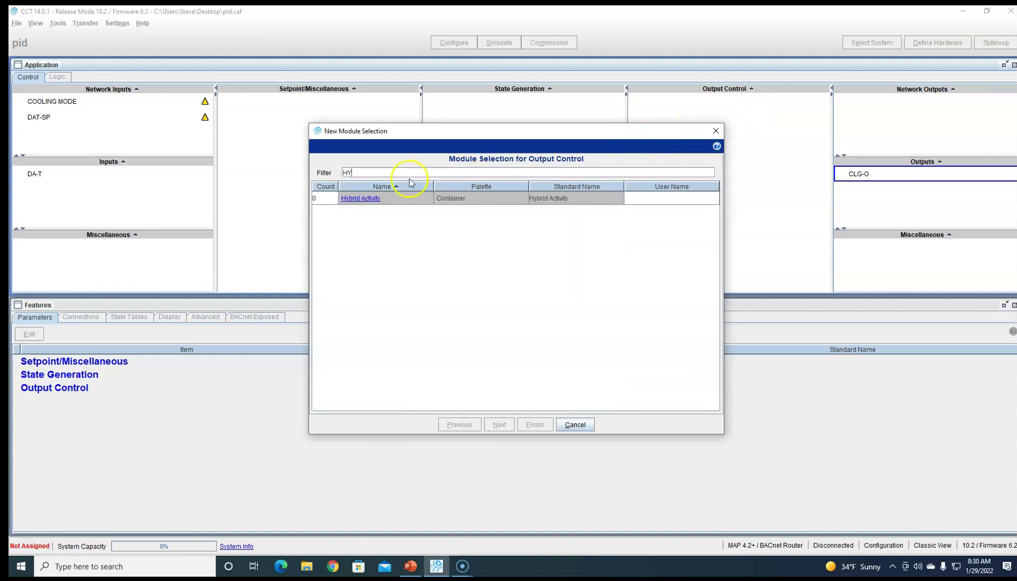
{"action": "left_click", "coordinate": [326, 199]}
{"action": "left_click", "coordinate": [659, 199]}
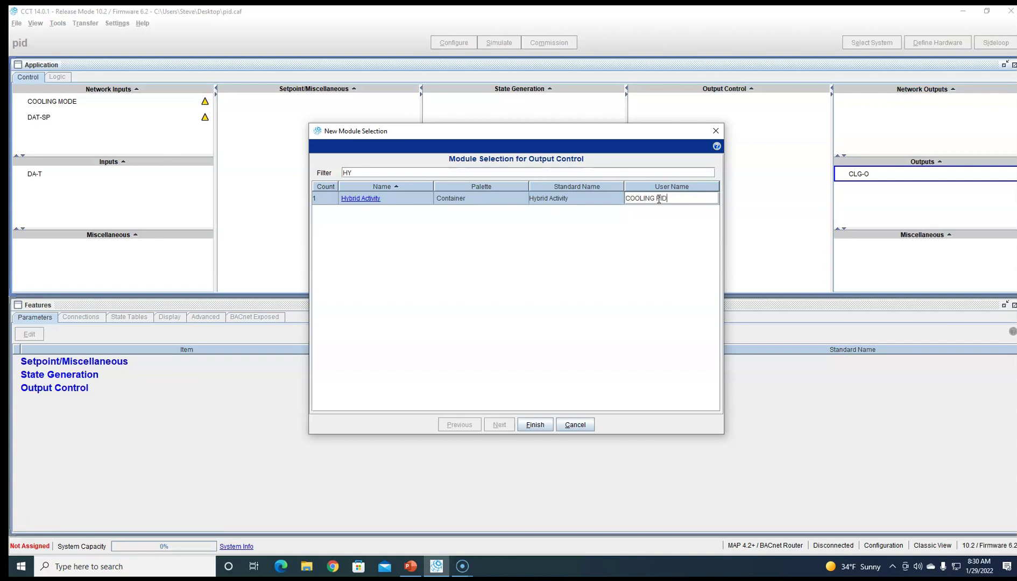
Finish adding the COOLING PID activity and open its logic diagram
{"action": "left_click", "coordinate": [535, 425]}
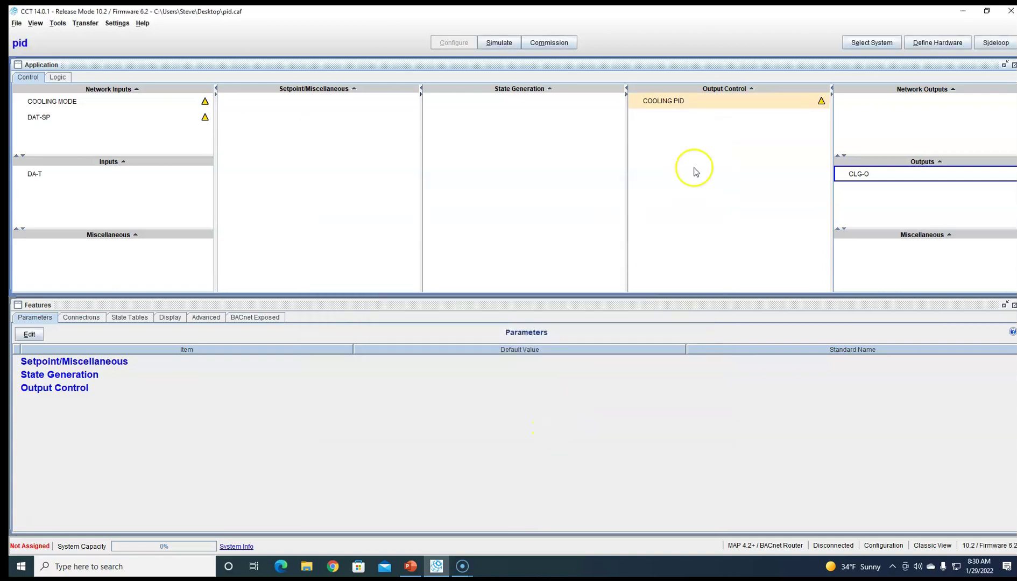
{"action": "right_click", "coordinate": [699, 103]}
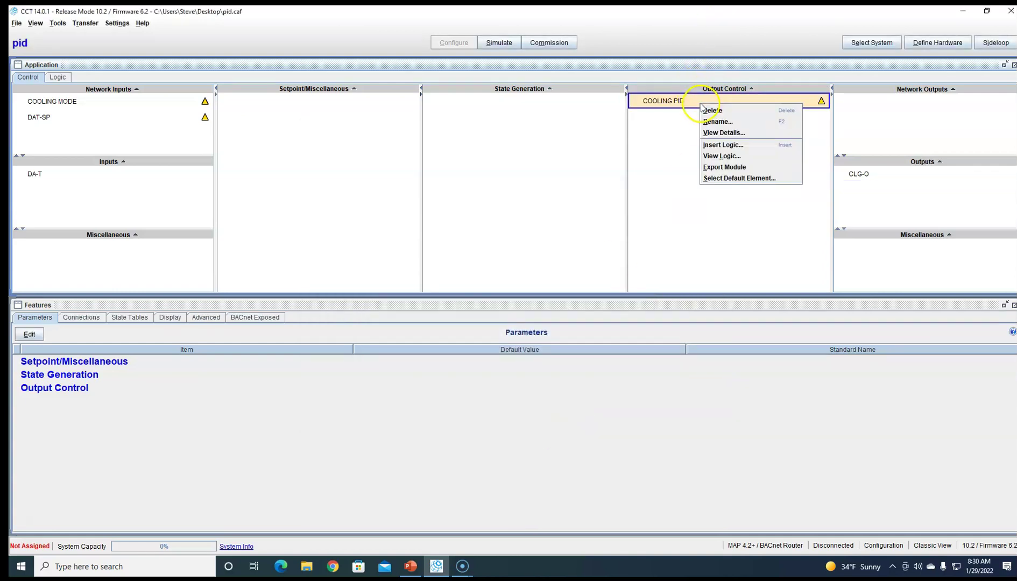
{"action": "left_click", "coordinate": [747, 160]}
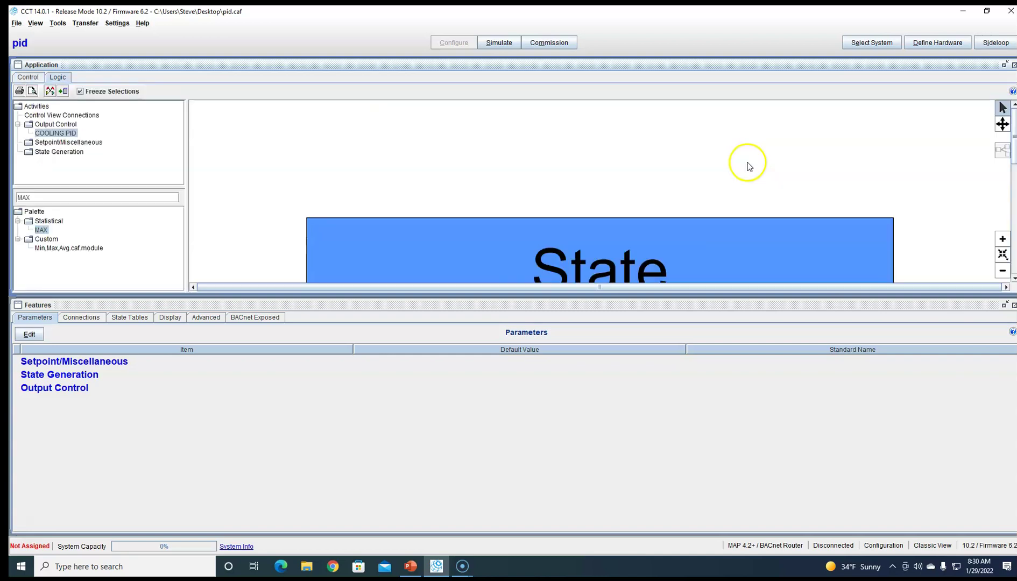
{"action": "scroll", "coordinate": [629, 220], "scroll_direction": "down", "scroll_amount": 3}
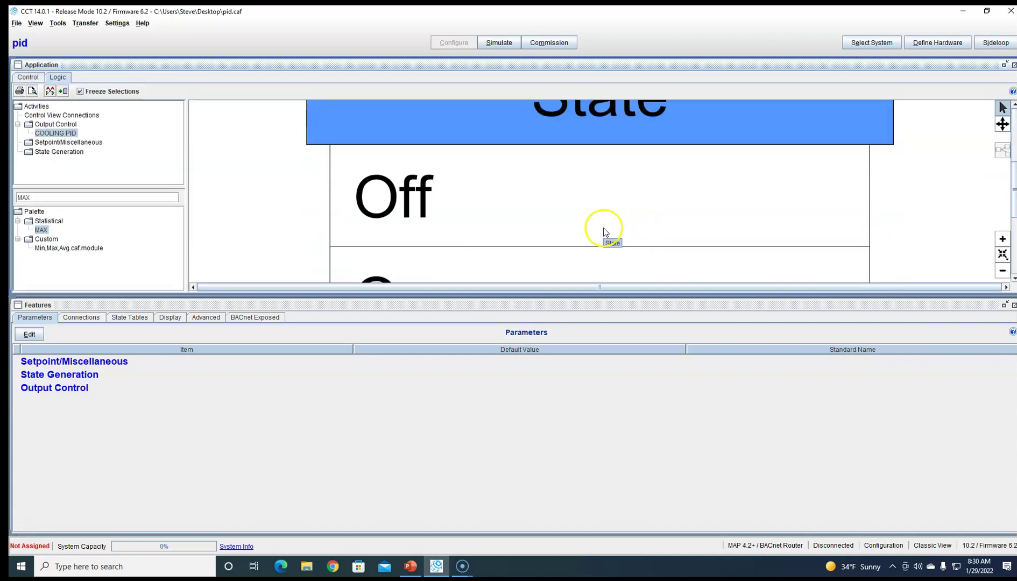
{"action": "scroll", "coordinate": [604, 227], "scroll_direction": "down", "scroll_amount": 5}
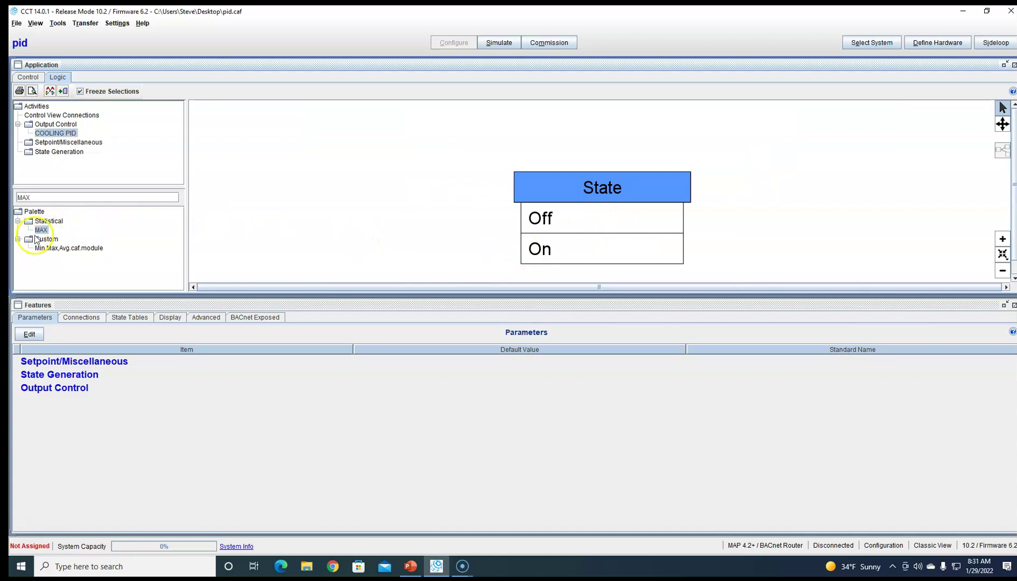
Place an Input (Enum) block left of the State block and name it MODE
{"action": "key", "text": "BackSpace"}
{"action": "key", "text": "BackSpace"}
{"action": "key", "text": "BackSpace"}
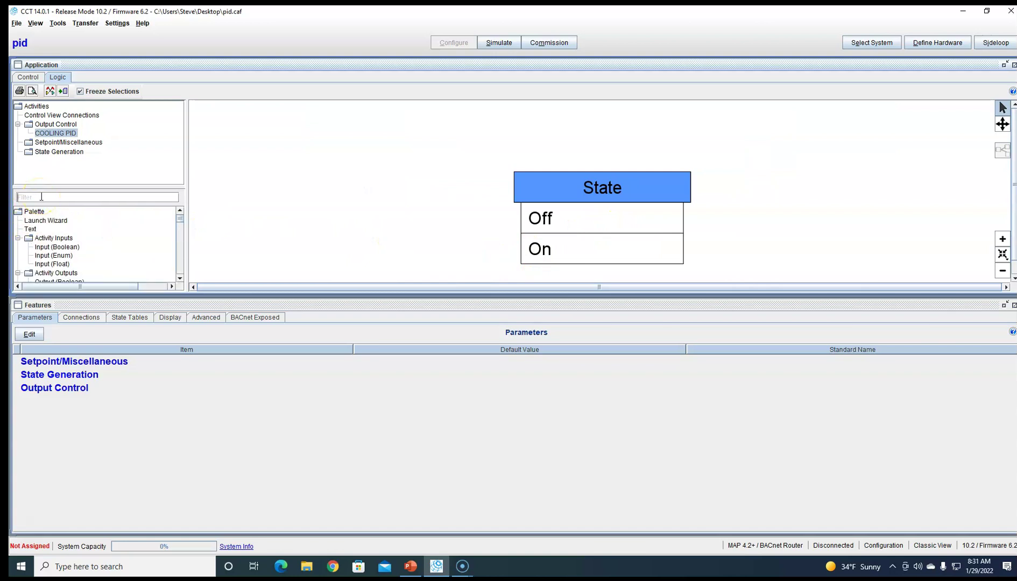
{"action": "left_click", "coordinate": [55, 257]}
{"action": "left_click_drag", "start_coordinate": [56, 260], "coordinate": [241, 250]}
{"action": "mouse_move", "coordinate": [334, 230]}
{"action": "left_mouse_down"}
{"action": "mouse_move", "coordinate": [334, 211]}
{"action": "mouse_move", "coordinate": [347, 225]}
{"action": "left_mouse_up"}
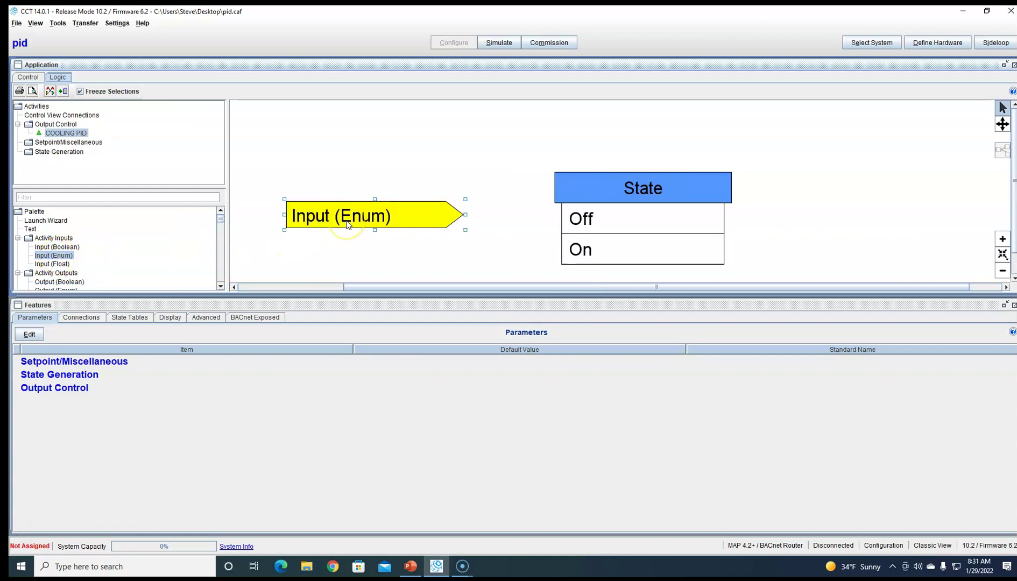
{"action": "double_click", "coordinate": [347, 225]}
{"action": "left_click", "coordinate": [119, 39]}
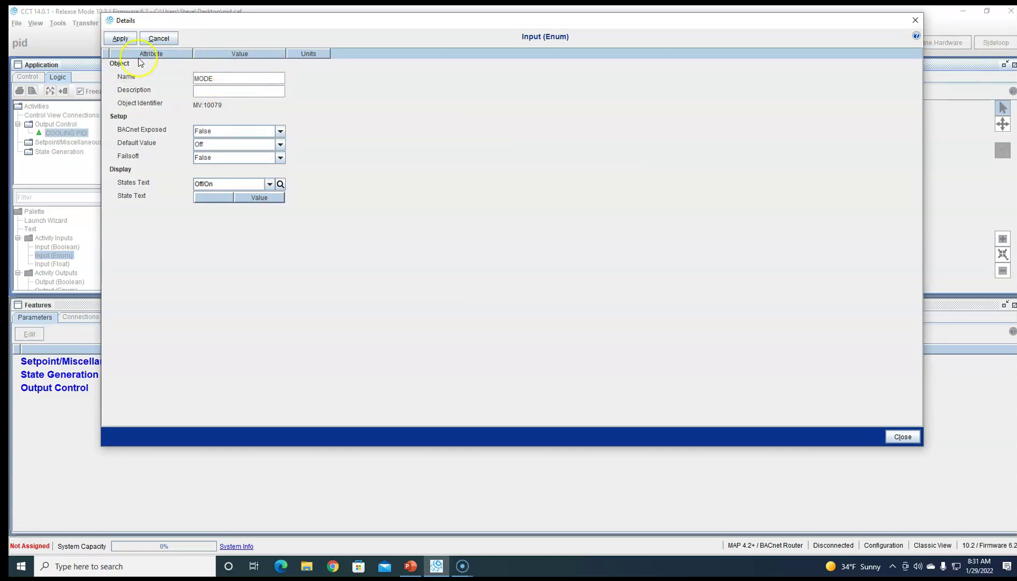
{"action": "left_click", "coordinate": [120, 38]}
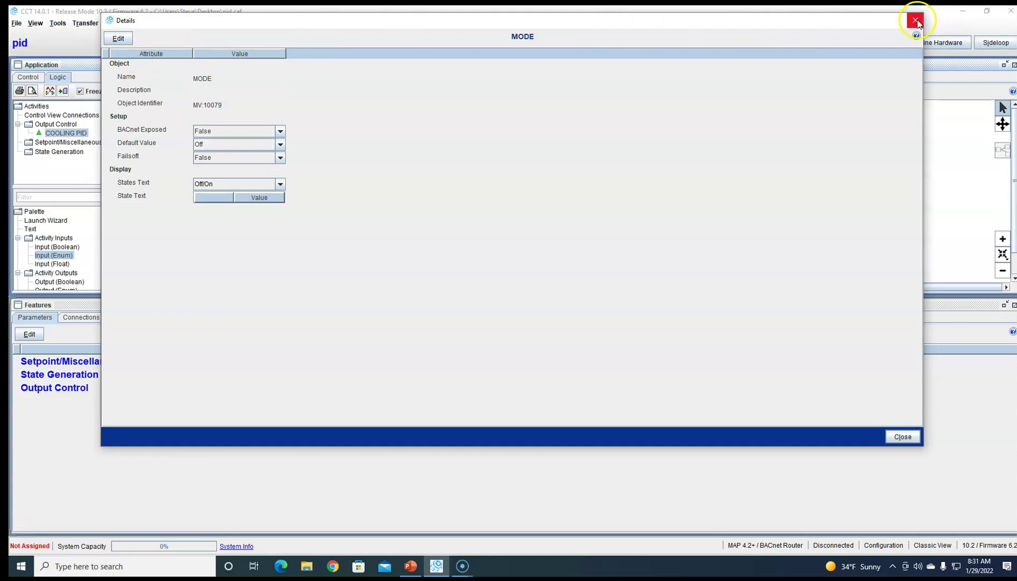
{"action": "left_click", "coordinate": [916, 22]}
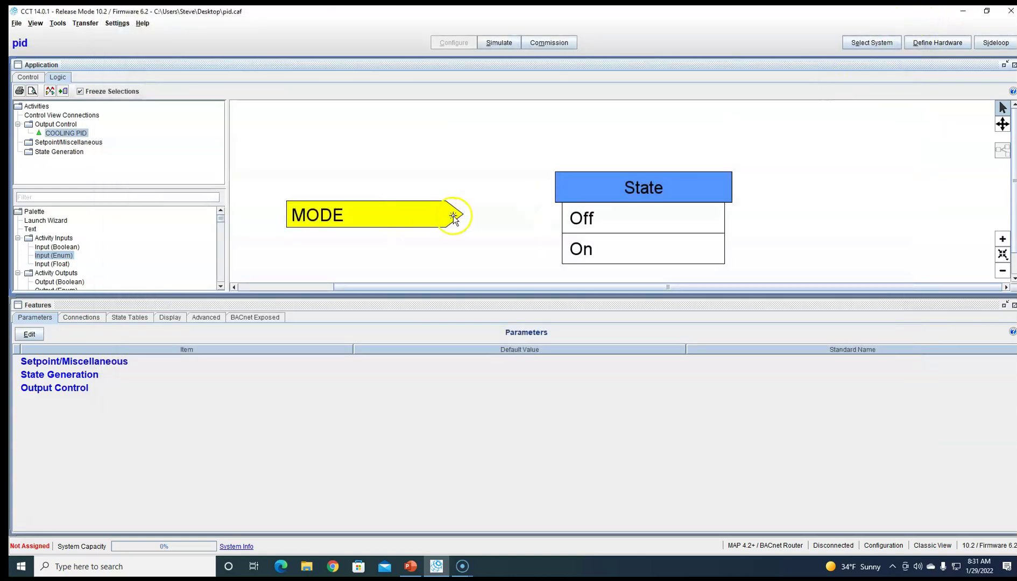
Wire MODE into the State block's Off input
{"action": "mouse_move", "coordinate": [455, 215]}
{"action": "left_mouse_down"}
{"action": "mouse_move", "coordinate": [572, 198]}
{"action": "mouse_move", "coordinate": [573, 218]}
{"action": "left_mouse_up"}
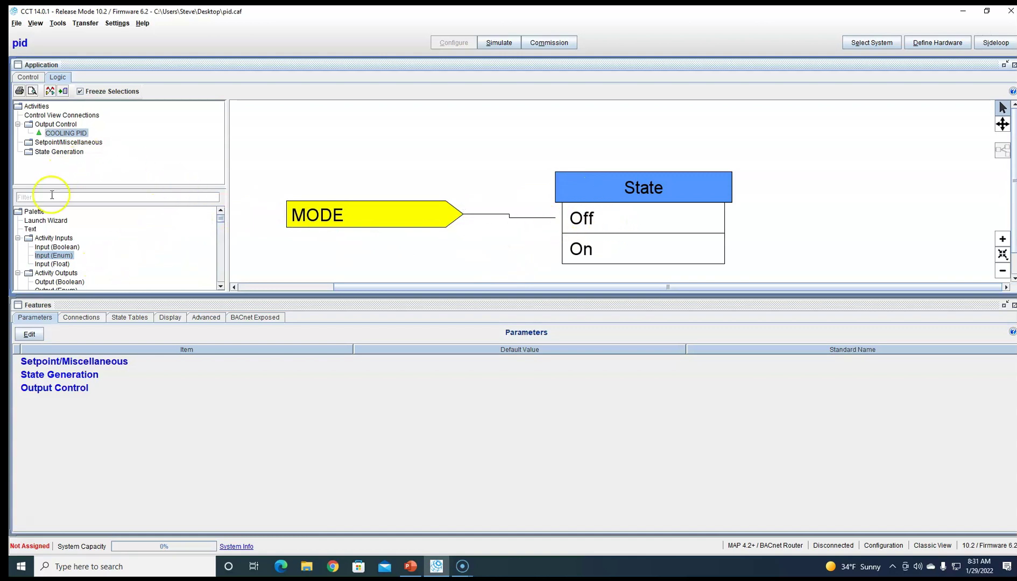
{"action": "scroll", "coordinate": [381, 242], "scroll_direction": "down", "scroll_amount": 1}
{"action": "scroll", "coordinate": [382, 240], "scroll_direction": "down", "scroll_amount": 3}
{"action": "scroll", "coordinate": [350, 213], "scroll_direction": "up", "scroll_amount": 2}
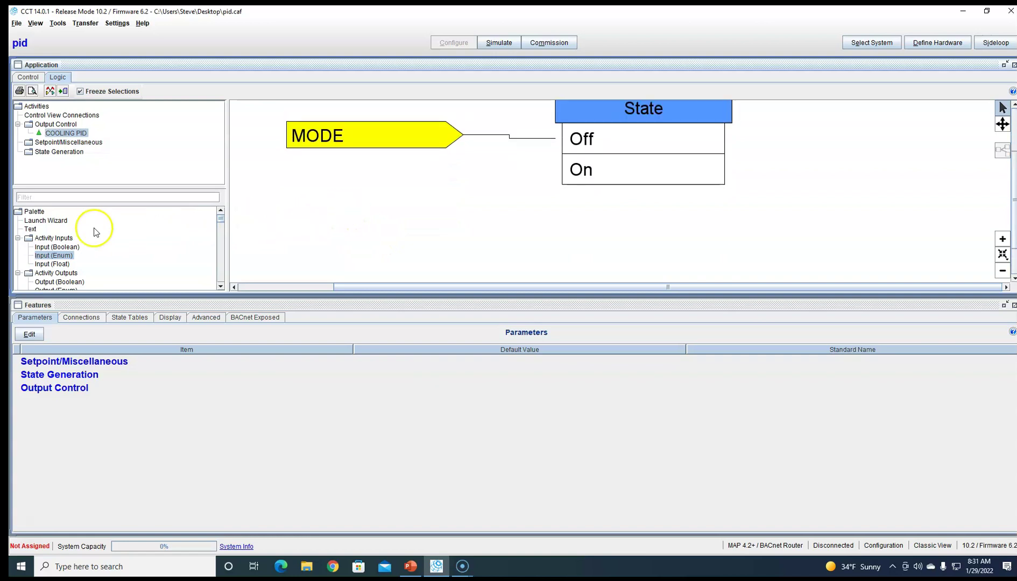
Add an Input (Float) block below MODE named DAT-SP
{"action": "left_click", "coordinate": [59, 264]}
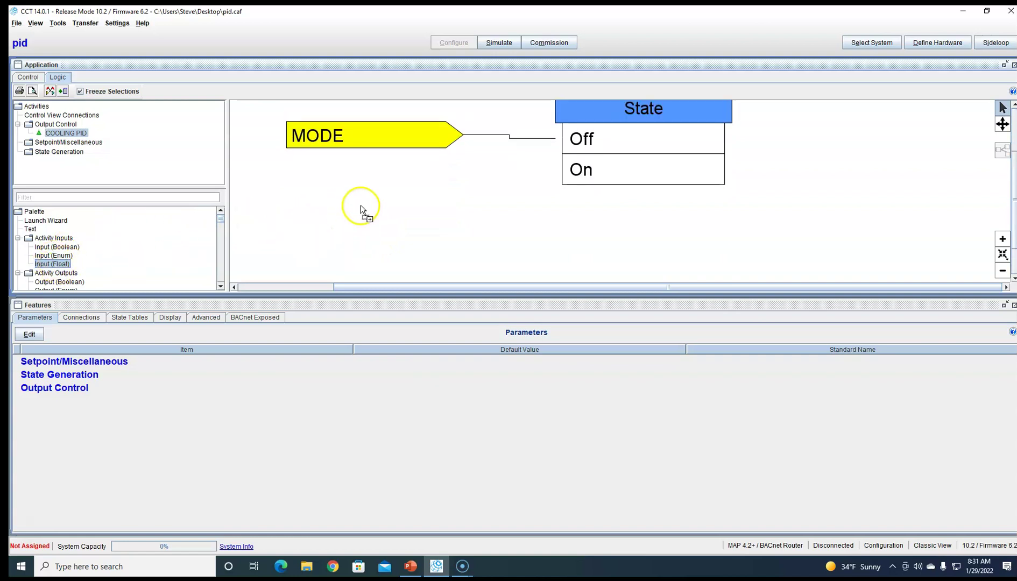
{"action": "left_click", "coordinate": [345, 217]}
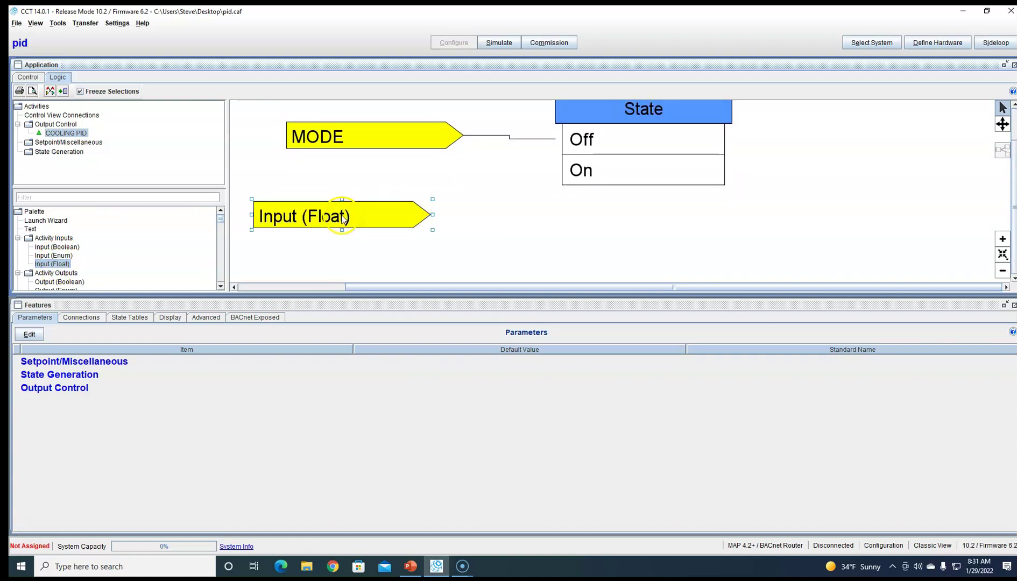
{"action": "double_click", "coordinate": [329, 221]}
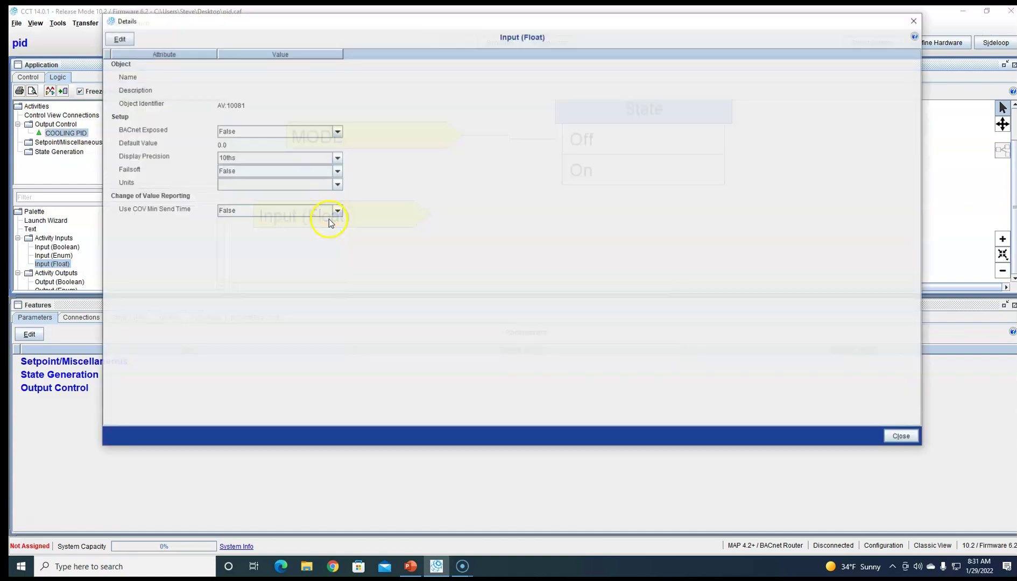
{"action": "left_click", "coordinate": [117, 39]}
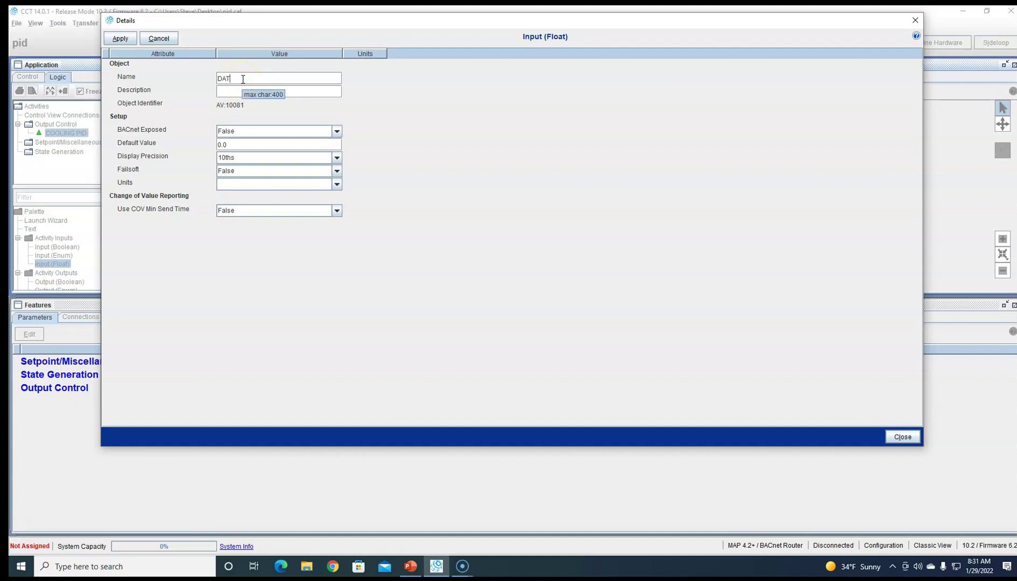
{"action": "type", "text": "DAT-SP"}
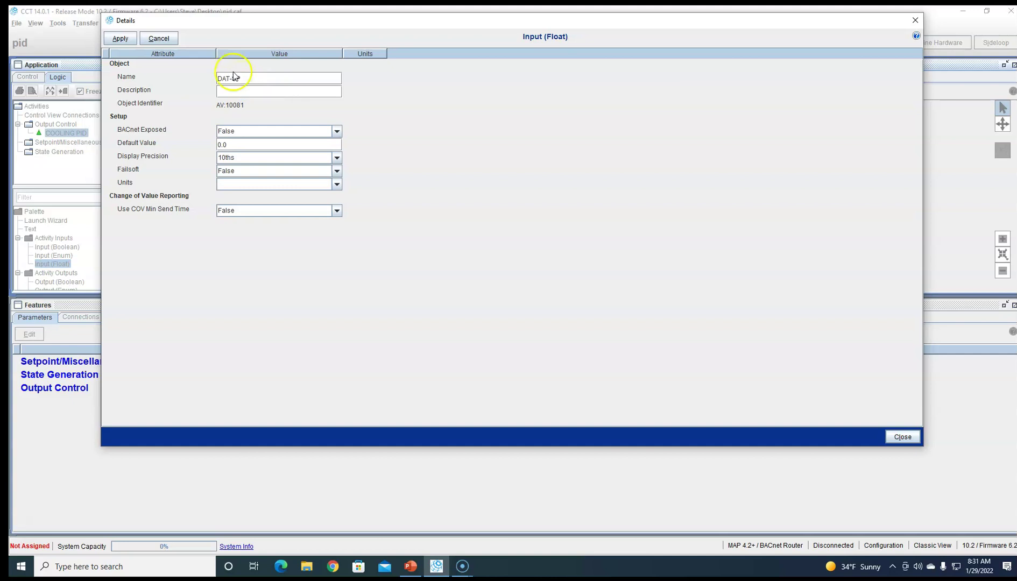
{"action": "left_click", "coordinate": [121, 38]}
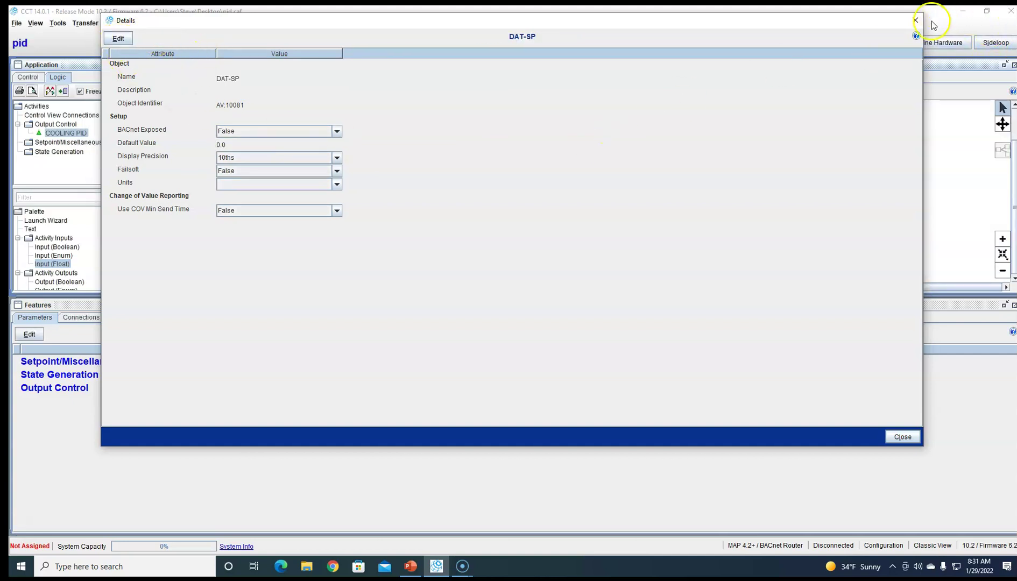
{"action": "left_click", "coordinate": [915, 20]}
Add a second Input (Float) block below DAT-SP and name it DA-T
{"action": "left_click_drag", "start_coordinate": [56, 271], "coordinate": [346, 259]}
{"action": "double_click", "coordinate": [345, 259]}
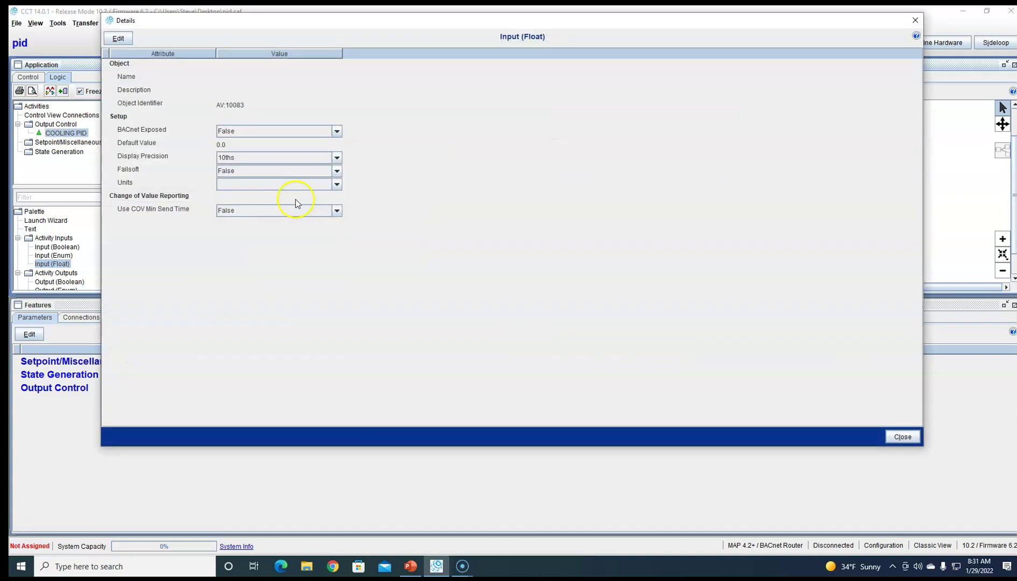
{"action": "left_click", "coordinate": [119, 38]}
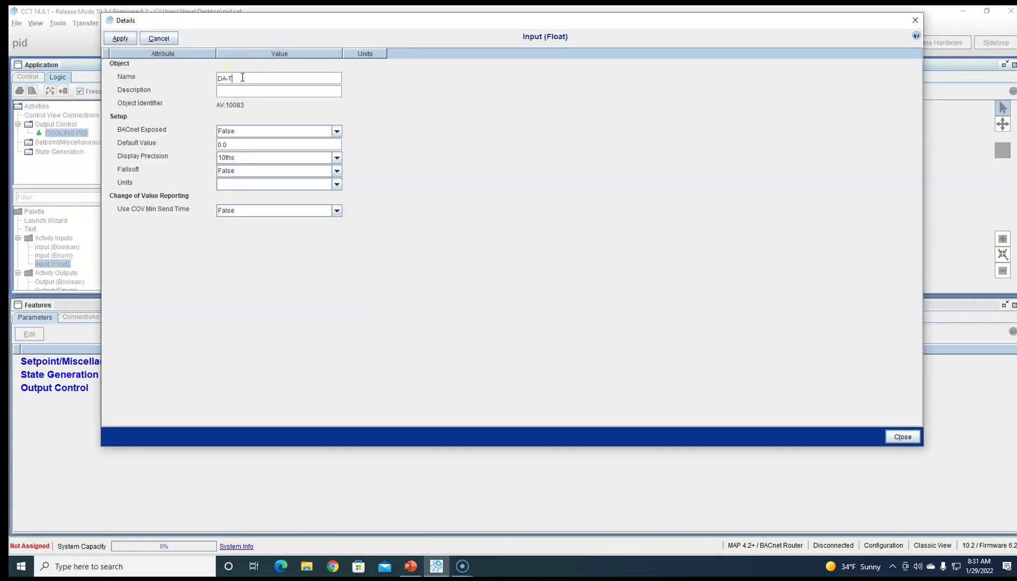
{"action": "left_click", "coordinate": [242, 77]}
{"action": "type", "text": "DA-T"}
{"action": "left_click", "coordinate": [120, 38]}
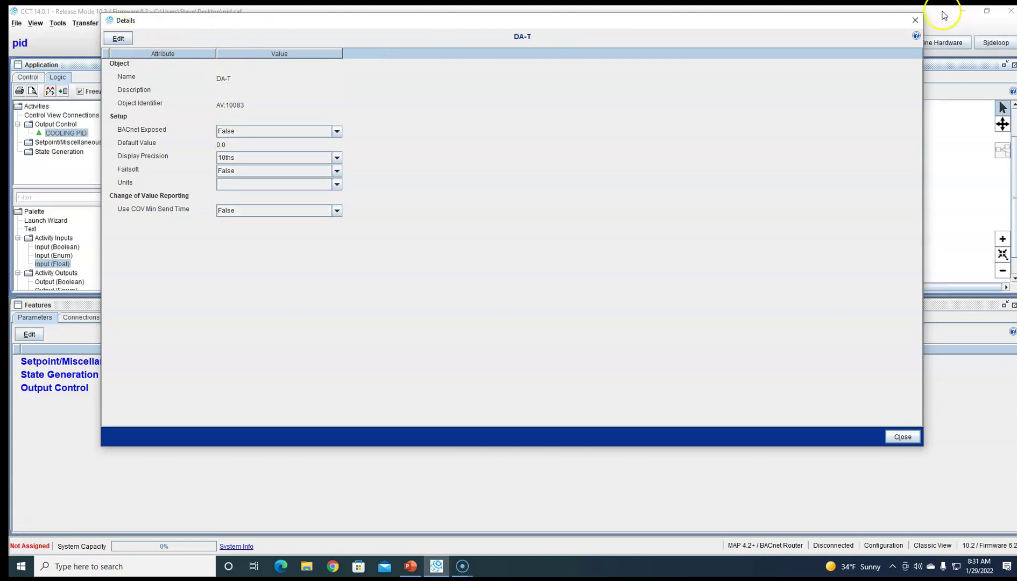
Place an Output (Float) block on the right of the logic and name it CLG-O
{"action": "left_click", "coordinate": [915, 20]}
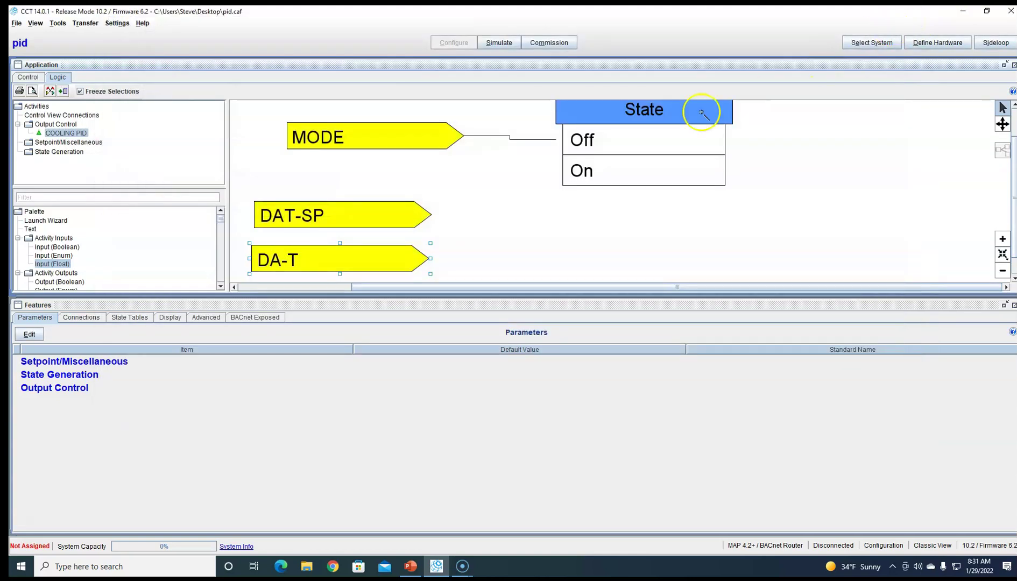
{"action": "scroll", "coordinate": [54, 267], "scroll_direction": "down", "scroll_amount": 1}
{"action": "left_click_drag", "start_coordinate": [54, 269], "coordinate": [894, 235]}
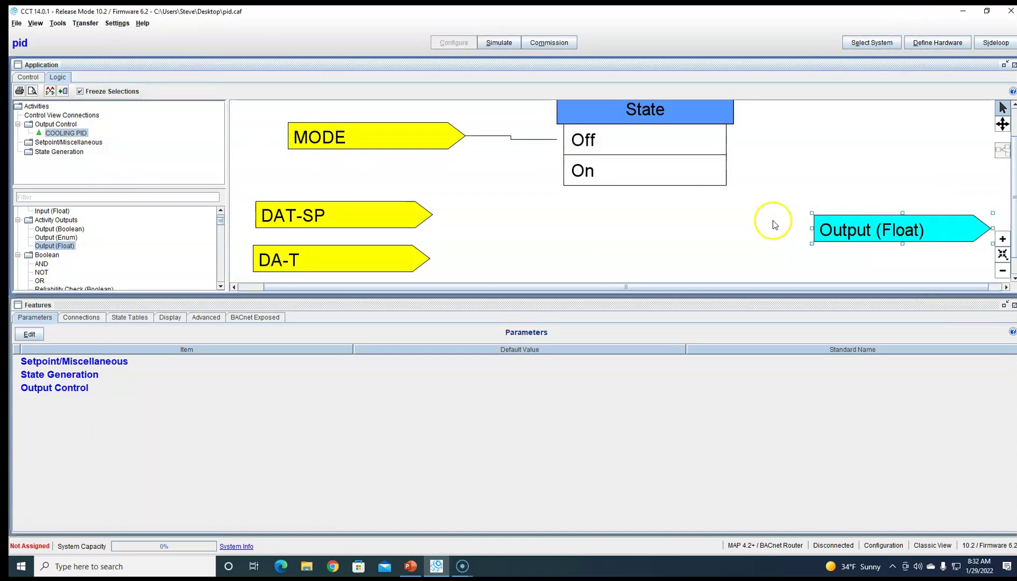
{"action": "double_click", "coordinate": [849, 232]}
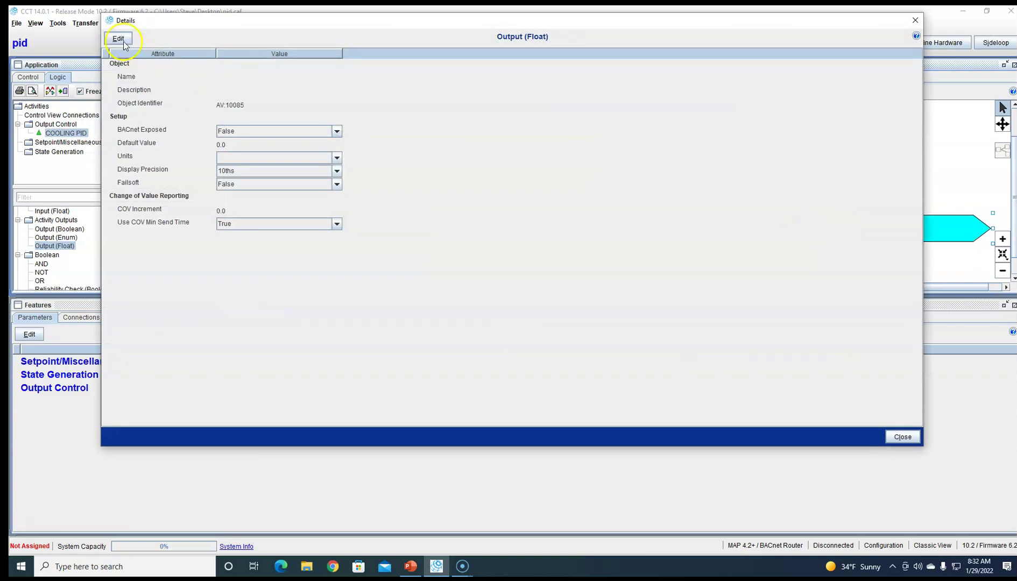
{"action": "left_click", "coordinate": [119, 39]}
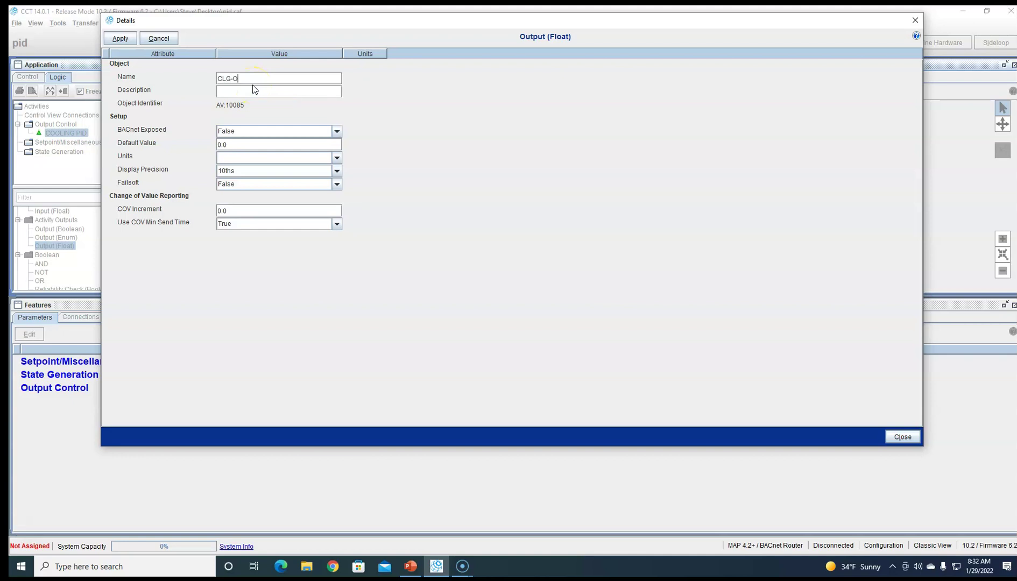
{"action": "left_click", "coordinate": [119, 39]}
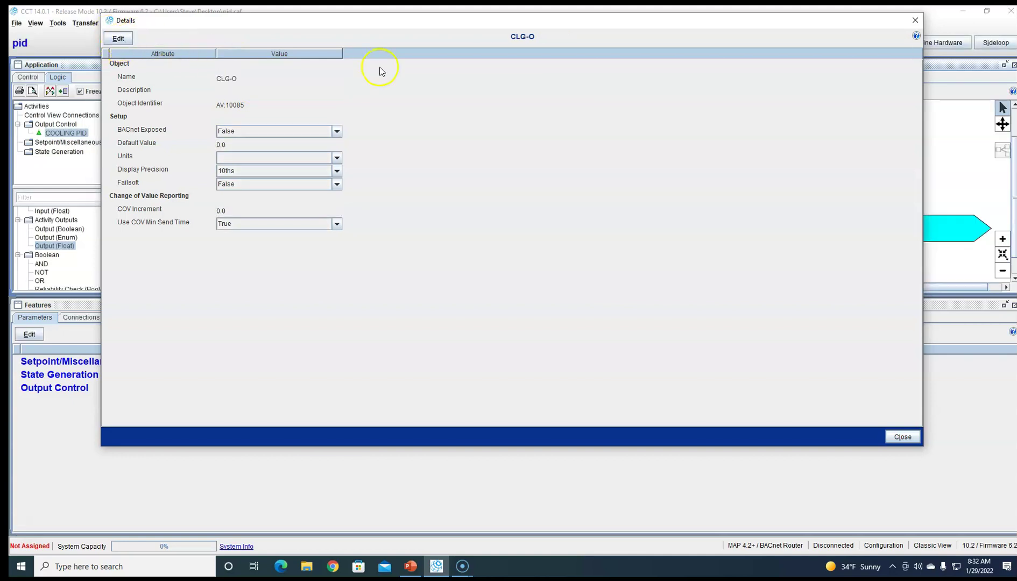
{"action": "left_click", "coordinate": [915, 20]}
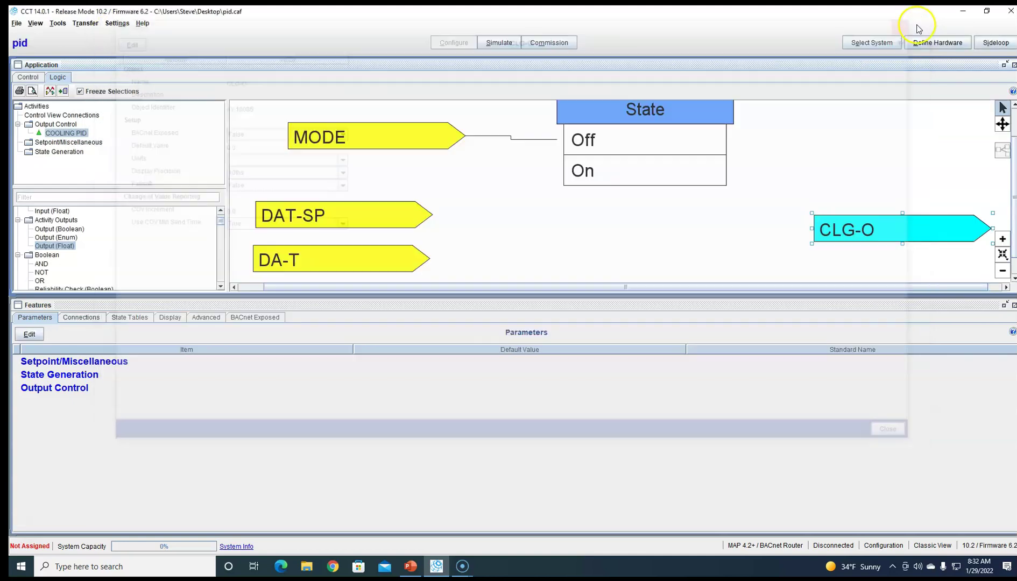
In MODE's Off state, wire a Constant (Float) of 0.0 to CLG-O, then switch to the On state
{"action": "left_click", "coordinate": [610, 144]}
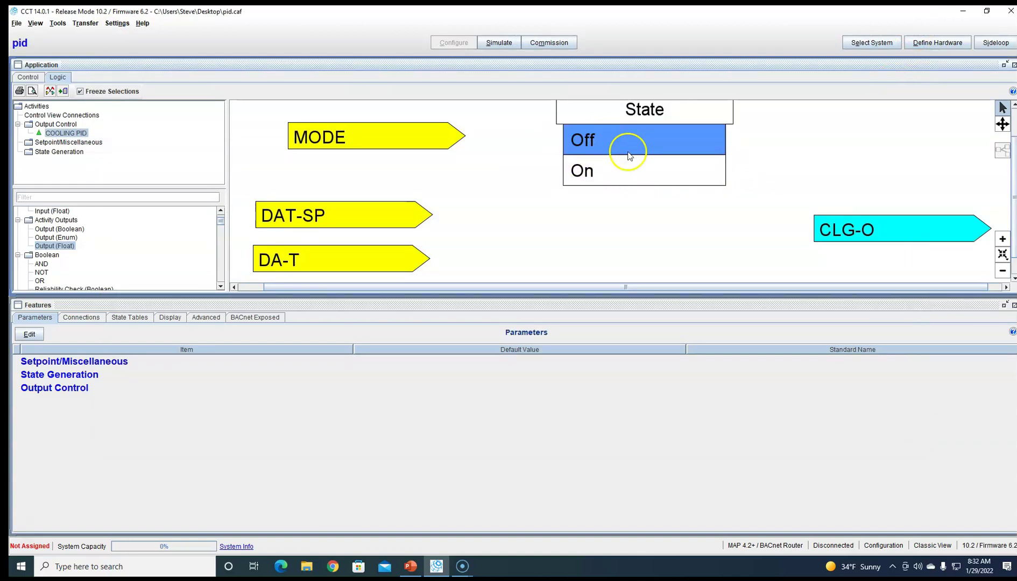
{"action": "scroll", "coordinate": [68, 253], "scroll_direction": "down", "scroll_amount": 3}
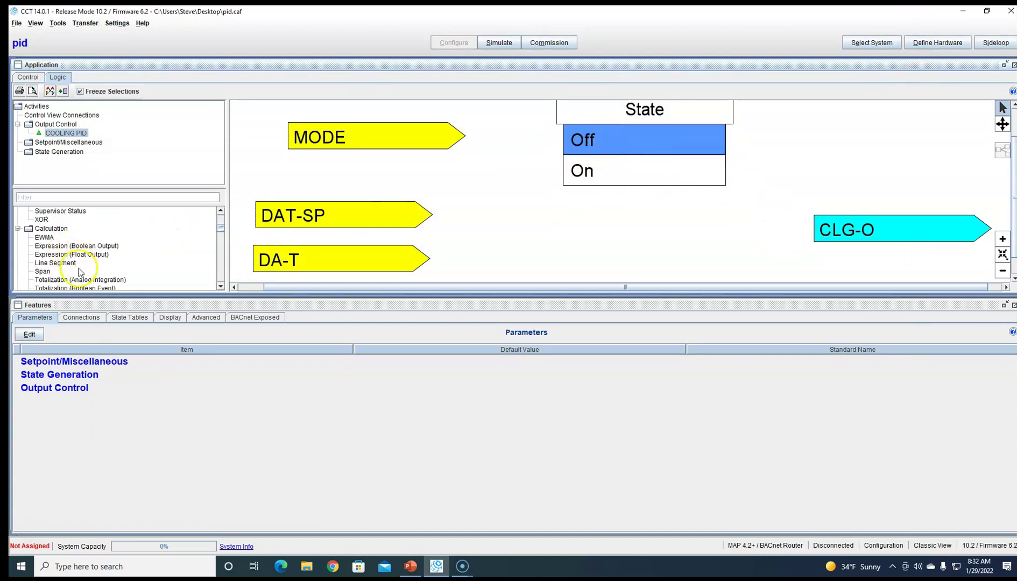
{"action": "scroll", "coordinate": [79, 269], "scroll_direction": "down", "scroll_amount": 8}
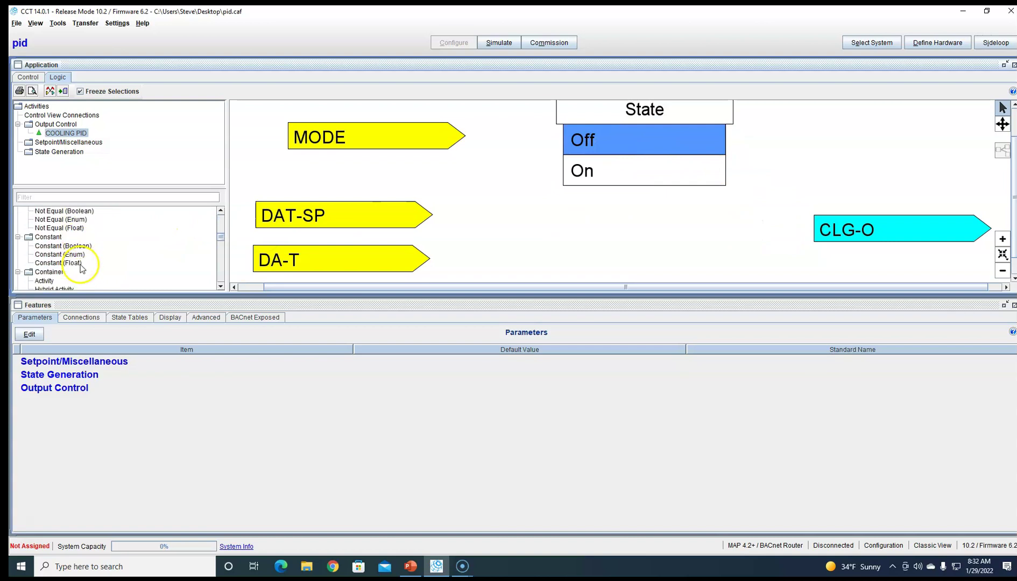
{"action": "left_click_drag", "start_coordinate": [81, 268], "coordinate": [682, 226]}
{"action": "left_click_drag", "start_coordinate": [748, 227], "coordinate": [818, 227]}
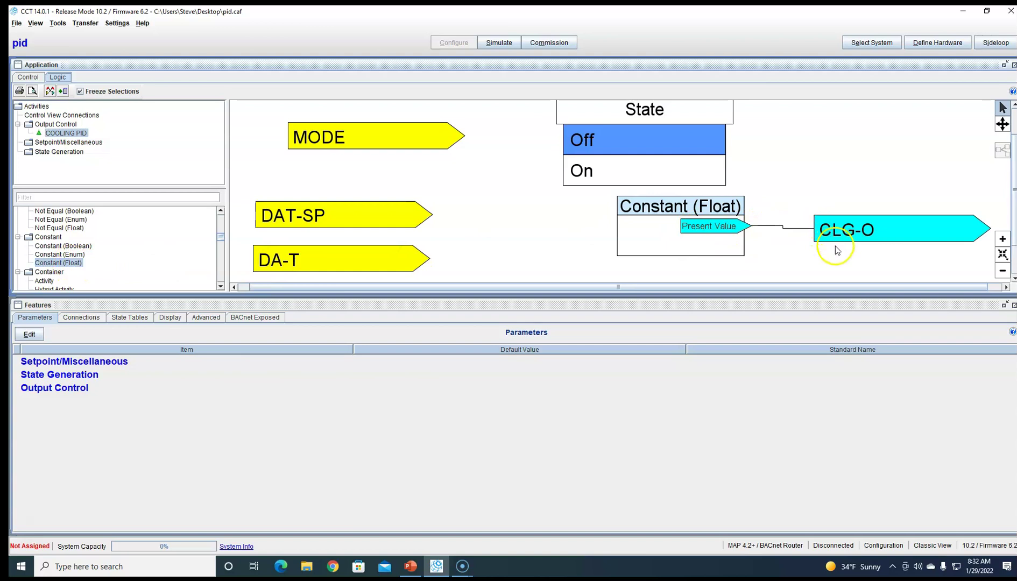
{"action": "double_click", "coordinate": [678, 240]}
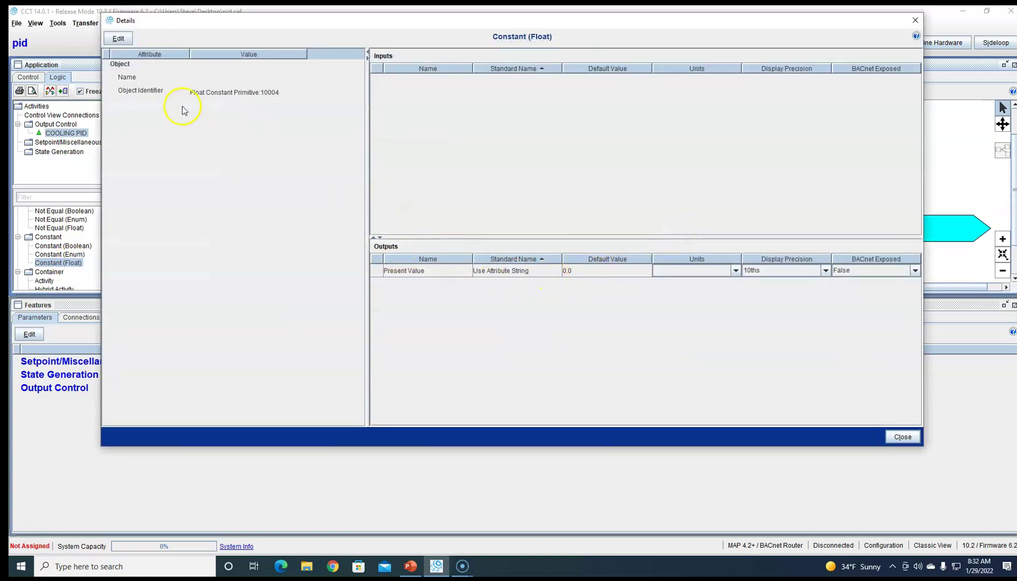
{"action": "left_click", "coordinate": [915, 19]}
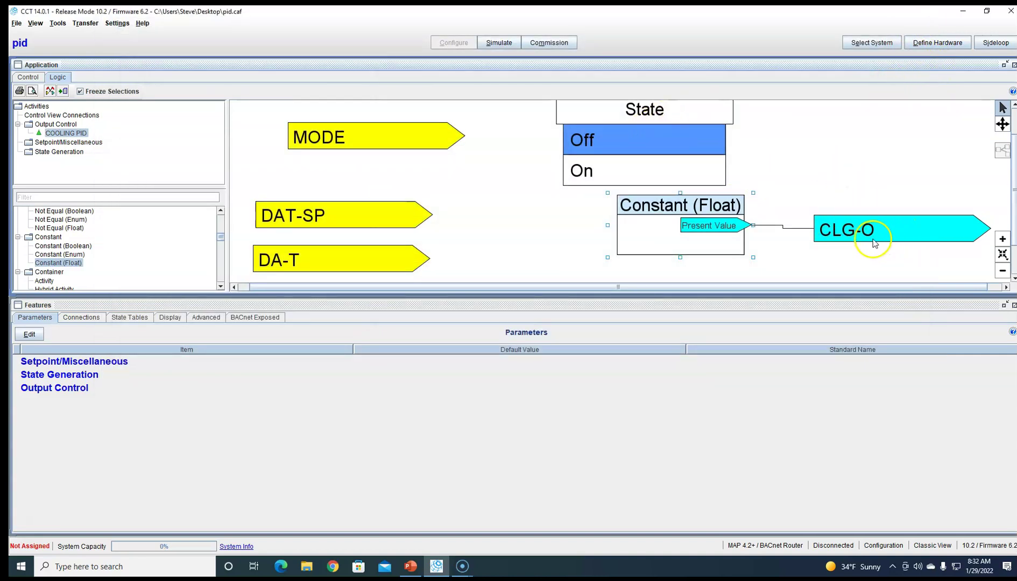
{"action": "left_click", "coordinate": [646, 177]}
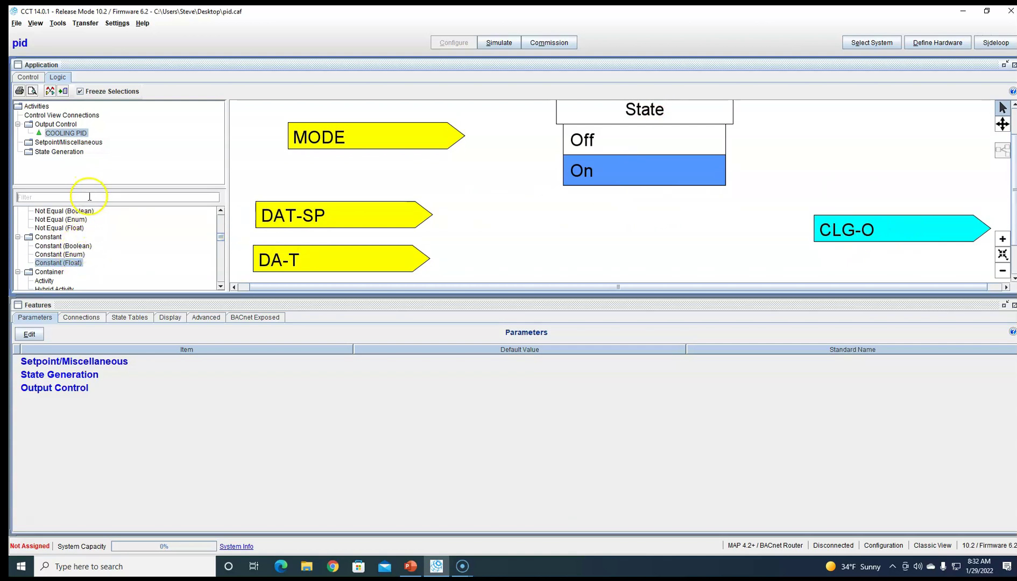
{"action": "scroll", "coordinate": [102, 234], "scroll_direction": "down", "scroll_amount": 3}
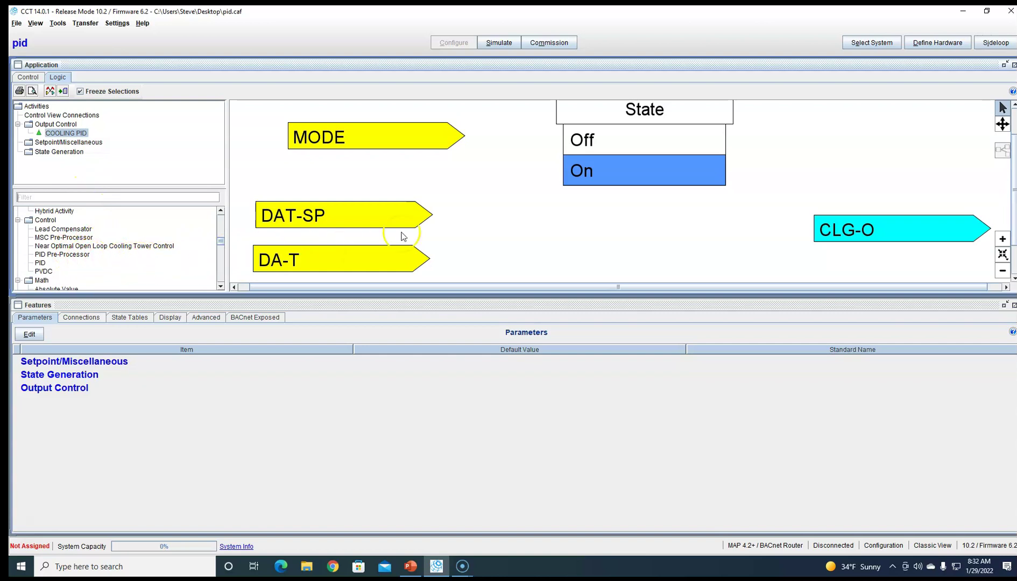
Add a PID Pre-Processor and a PID block, wiring the Pre-Processor outputs into the PID
{"action": "scroll", "coordinate": [498, 240], "scroll_direction": "down", "scroll_amount": 3}
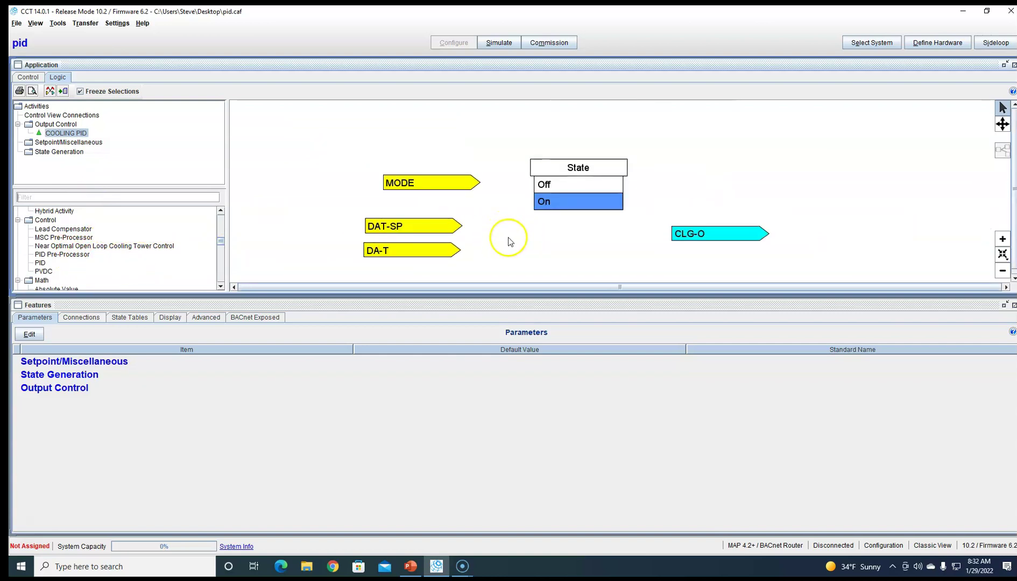
{"action": "scroll", "coordinate": [458, 228], "scroll_direction": "down", "scroll_amount": 2}
{"action": "scroll", "coordinate": [466, 225], "scroll_direction": "up", "scroll_amount": 1}
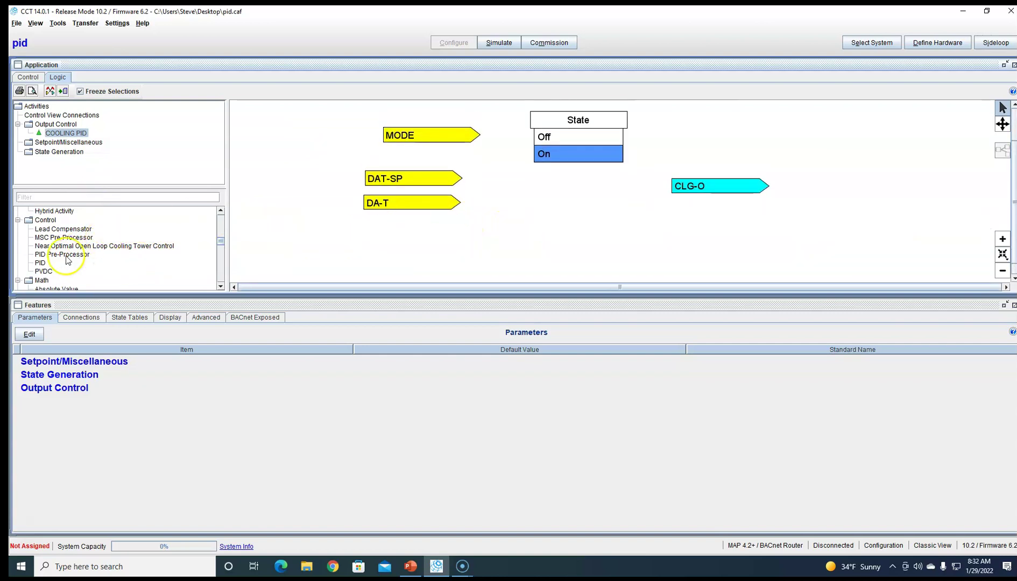
{"action": "left_click_drag", "start_coordinate": [60, 254], "coordinate": [379, 242]}
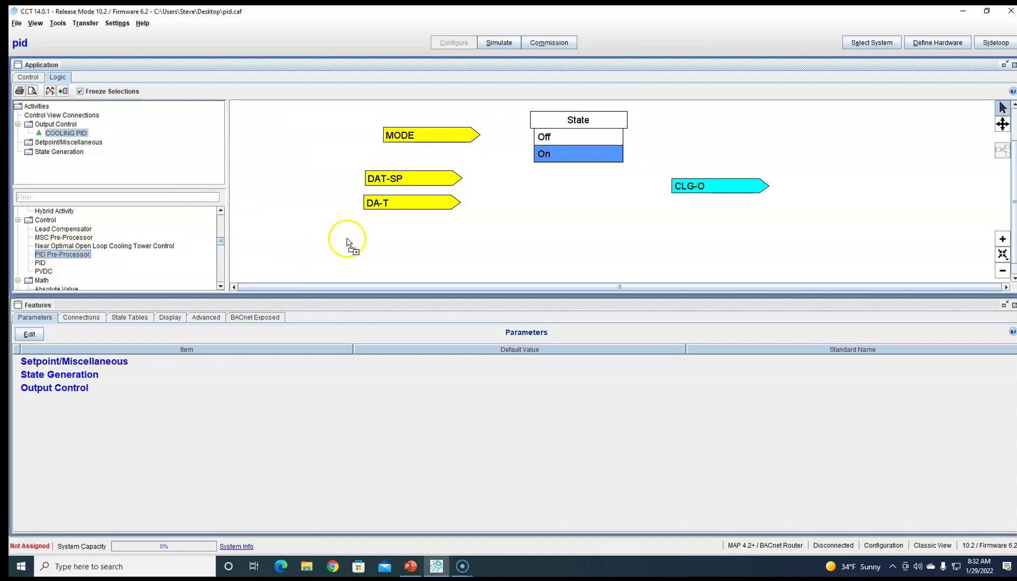
{"action": "mouse_move", "coordinate": [503, 215]}
{"action": "left_mouse_down"}
{"action": "mouse_move", "coordinate": [518, 211]}
{"action": "mouse_move", "coordinate": [512, 223]}
{"action": "left_mouse_up"}
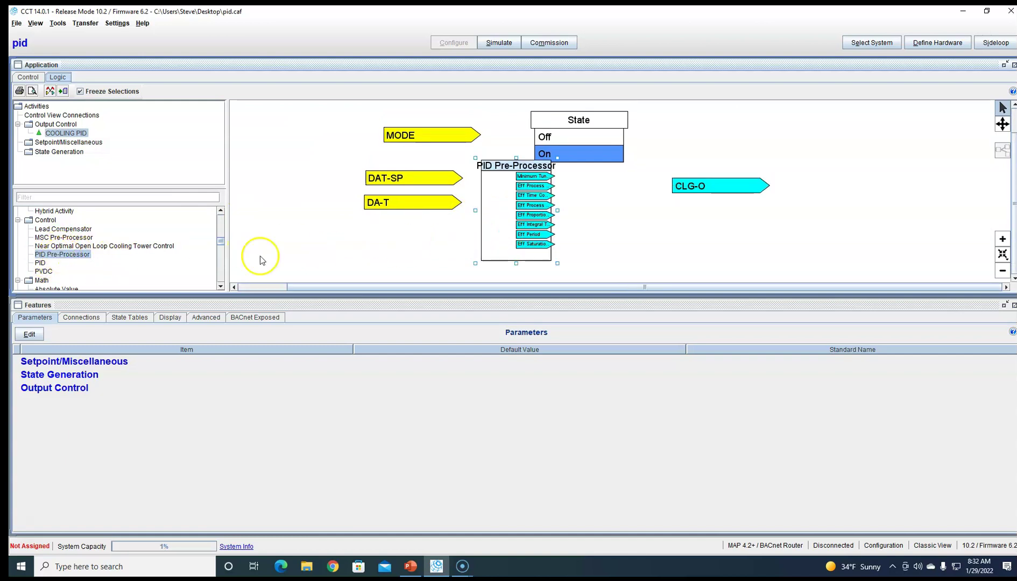
{"action": "left_click_drag", "start_coordinate": [40, 262], "coordinate": [609, 227]}
{"action": "left_click_drag", "start_coordinate": [532, 221], "coordinate": [536, 257]}
{"action": "left_click_drag", "start_coordinate": [603, 236], "coordinate": [607, 247]}
{"action": "left_click_drag", "start_coordinate": [552, 229], "coordinate": [587, 276]}
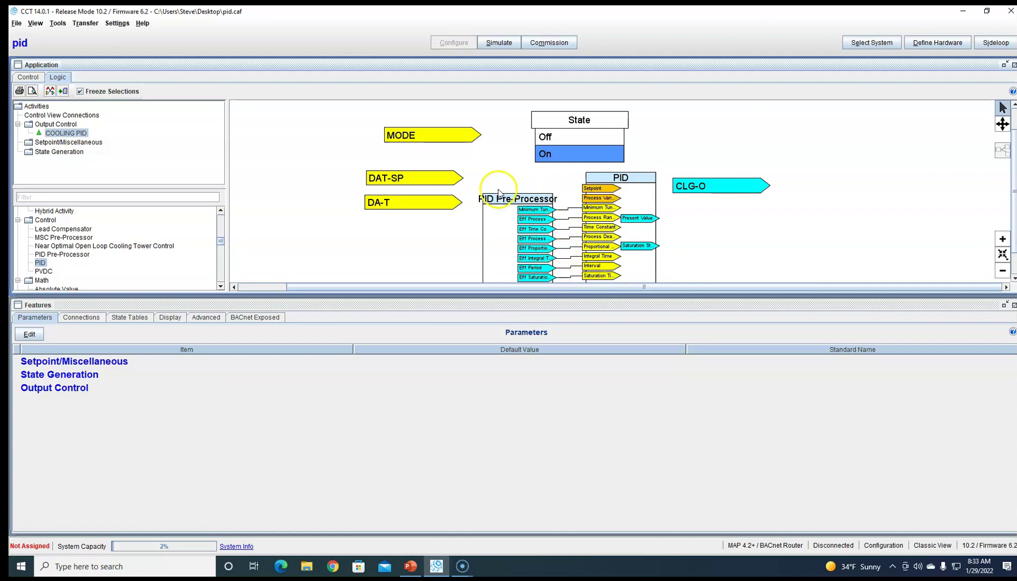
Connect DAT-SP to the PID Setpoint and DA-T to its Process Variable
{"action": "left_click_drag", "start_coordinate": [459, 179], "coordinate": [567, 187]}
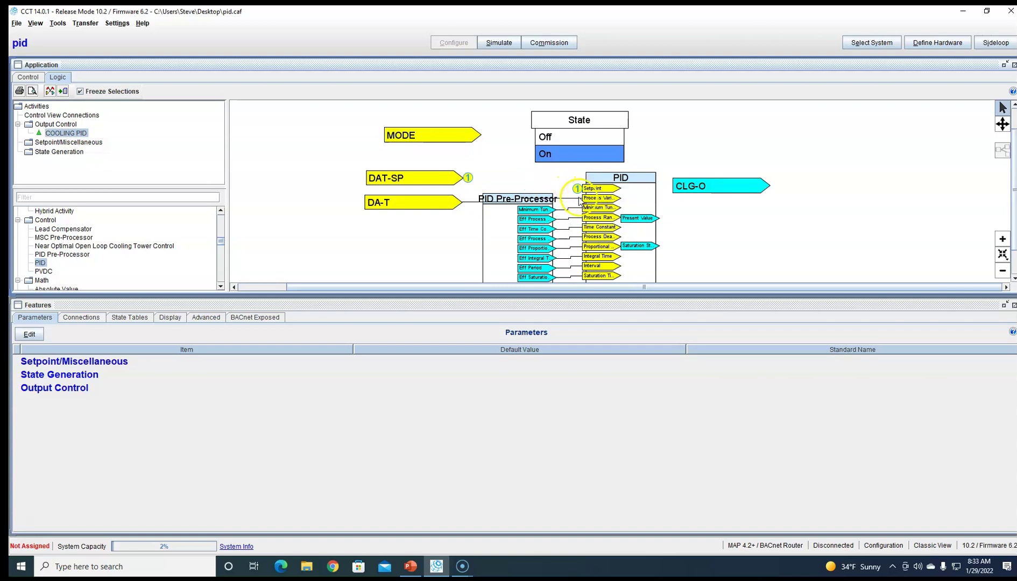
{"action": "right_click", "coordinate": [579, 199]}
{"action": "left_click", "coordinate": [606, 204]}
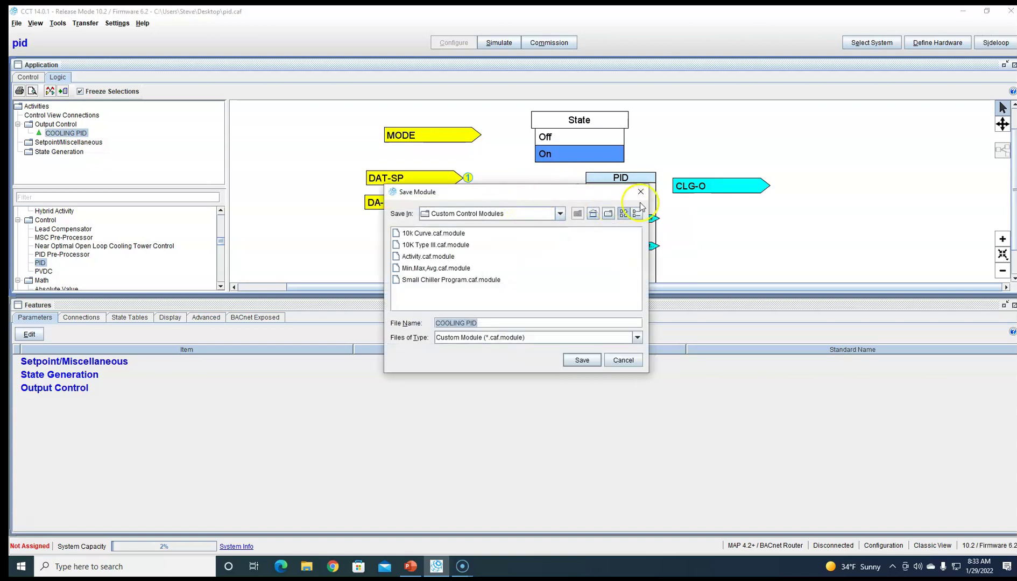
{"action": "key", "text": "Return"}
{"action": "right_click", "coordinate": [575, 203]}
{"action": "left_click", "coordinate": [590, 210]}
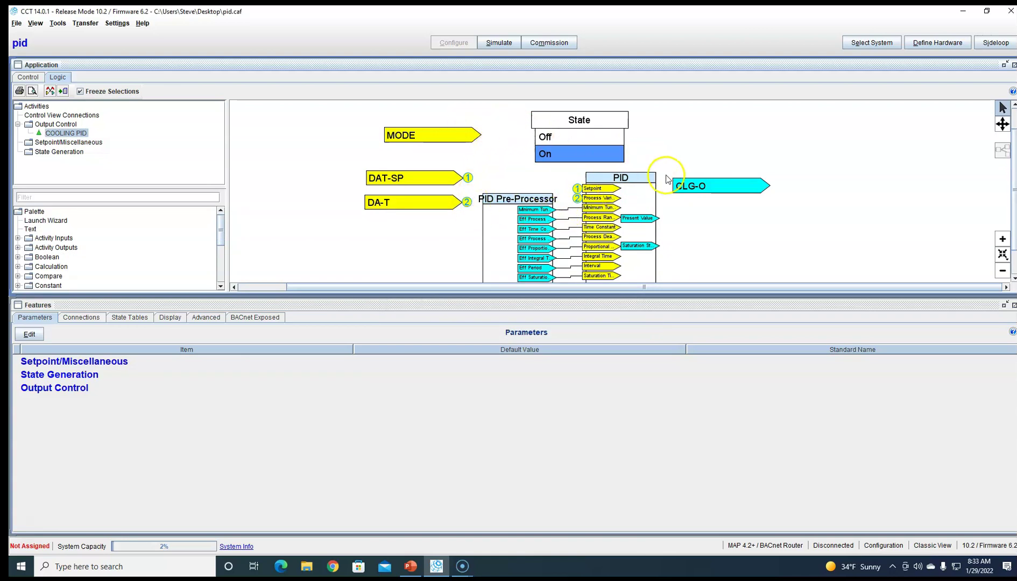
Move CLG-O right of the PID and remove the direct PID Present Value to CLG-O wire
{"action": "left_click_drag", "start_coordinate": [709, 187], "coordinate": [798, 223]}
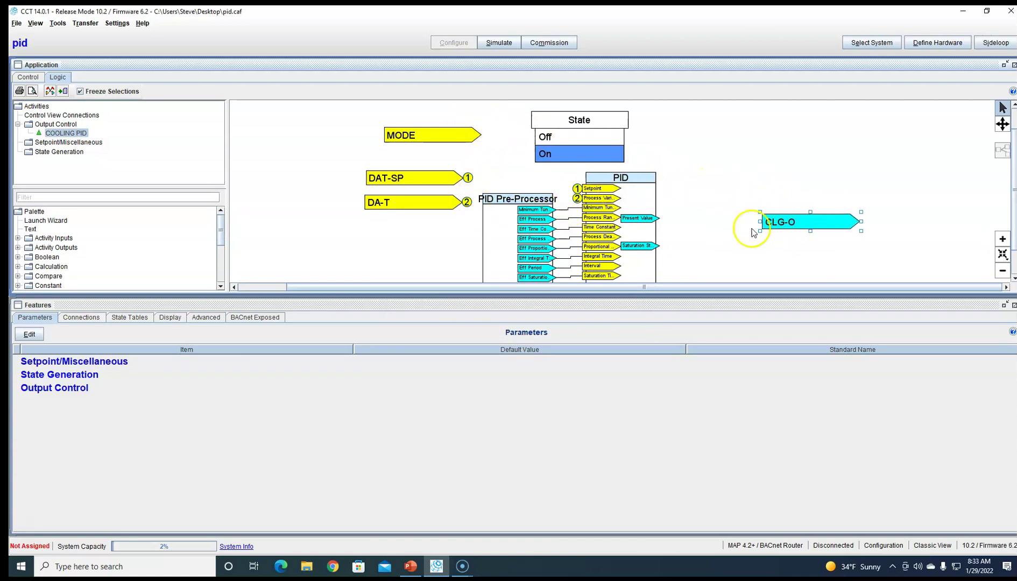
{"action": "left_click_drag", "start_coordinate": [662, 219], "coordinate": [764, 221]}
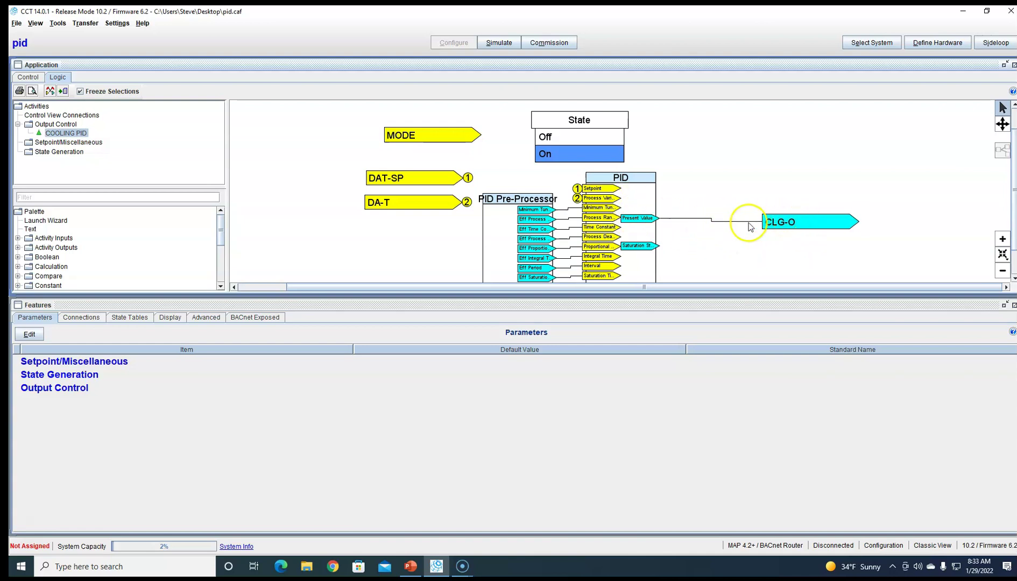
{"action": "right_click", "coordinate": [722, 222]}
{"action": "left_click", "coordinate": [738, 228]}
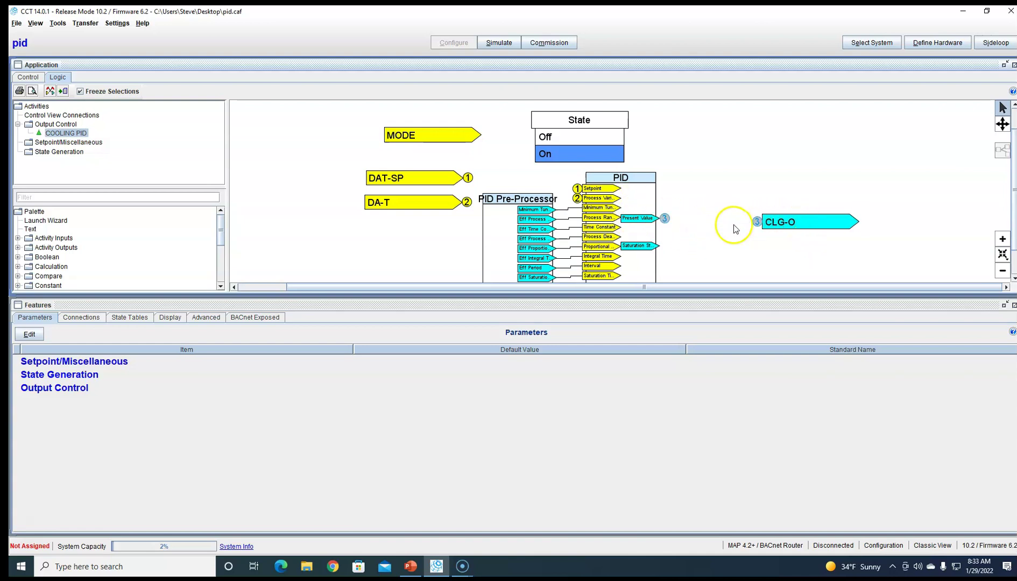
{"action": "right_click", "coordinate": [759, 224]}
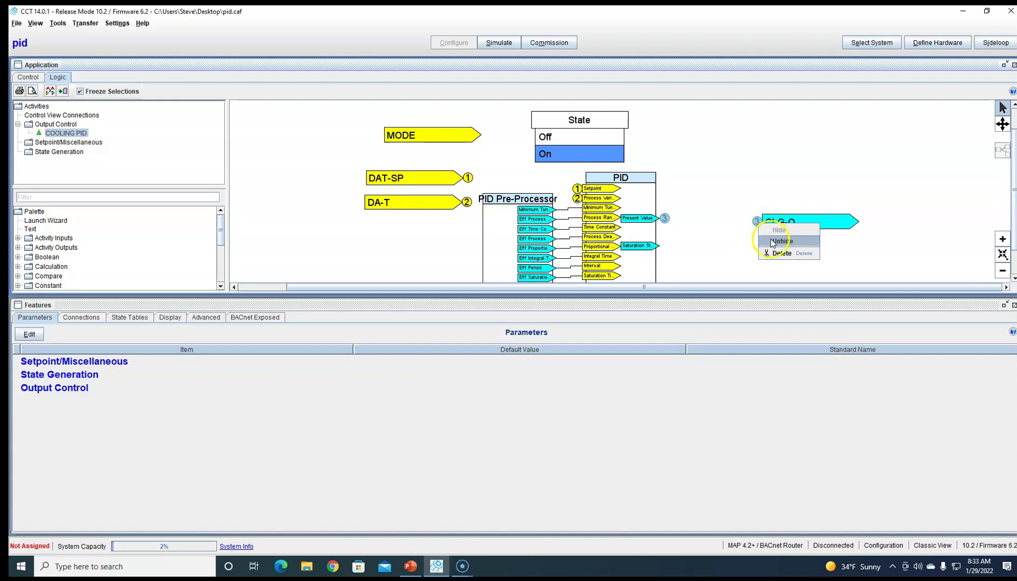
{"action": "left_click", "coordinate": [772, 242]}
{"action": "right_click", "coordinate": [732, 221]}
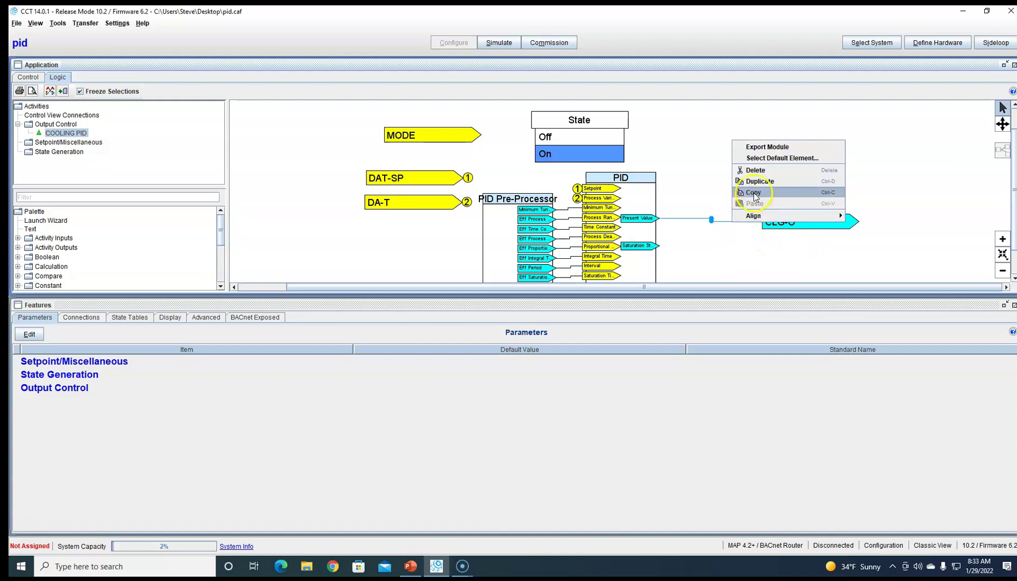
{"action": "left_click", "coordinate": [754, 170]}
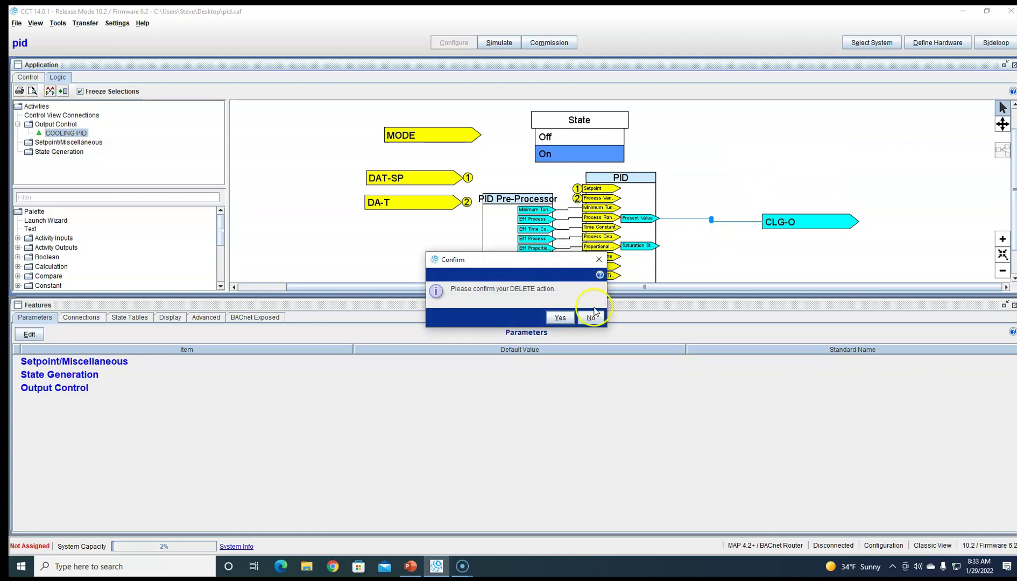
{"action": "left_click", "coordinate": [562, 320]}
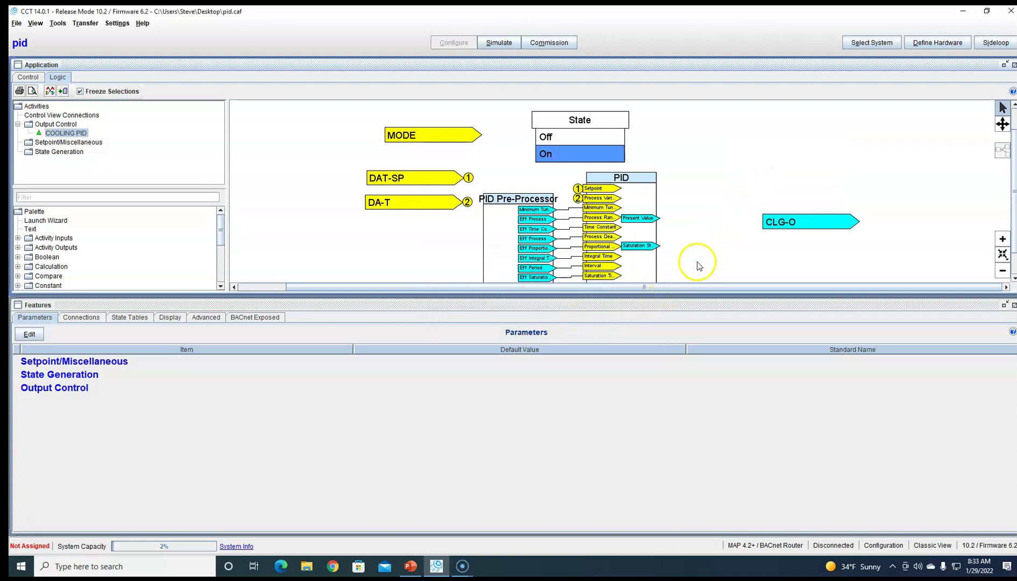
Insert a Rate Limiter, found by filtering 'RAT', wired PID Present Value → Rate Limiter → CLG-O
{"action": "scroll", "coordinate": [708, 247], "scroll_direction": "down", "scroll_amount": 3}
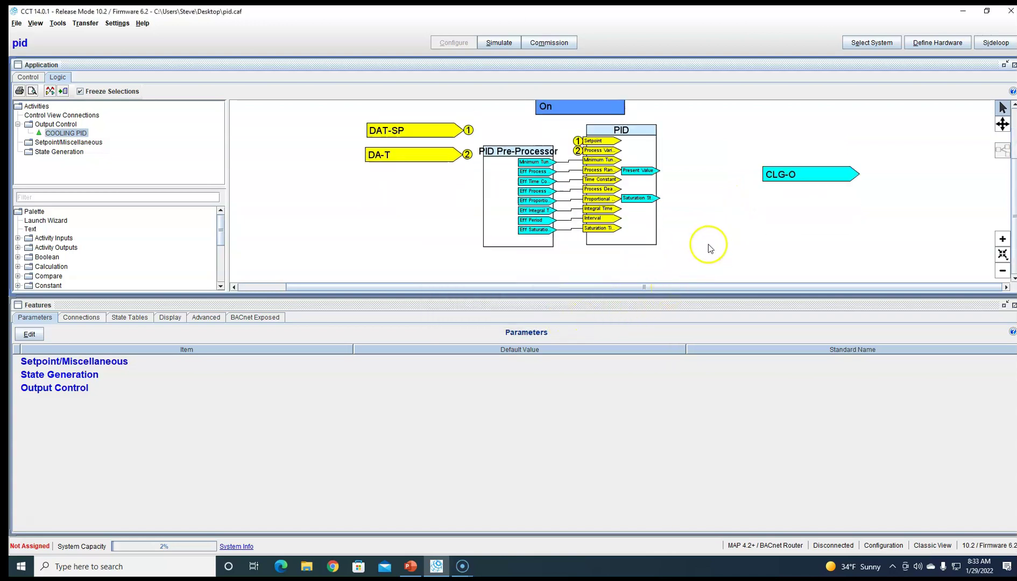
{"action": "left_click", "coordinate": [151, 198]}
{"action": "type", "text": "RA"}
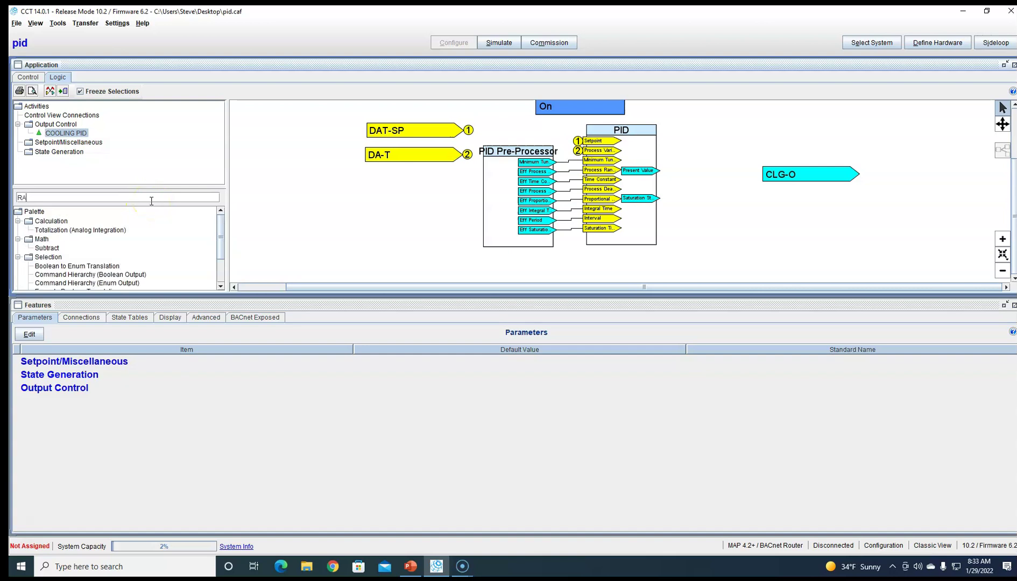
{"action": "type", "text": "T"}
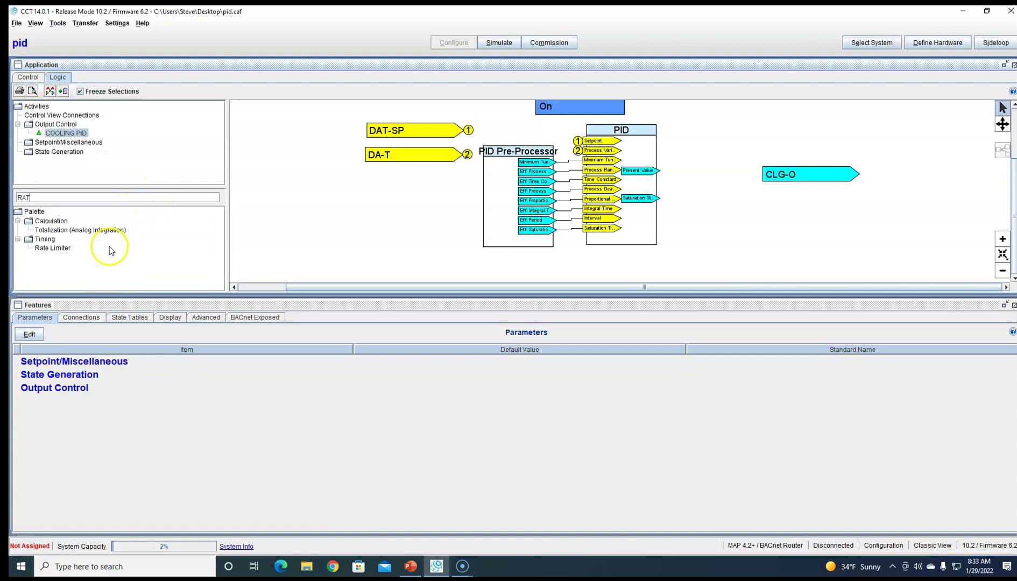
{"action": "left_click", "coordinate": [54, 248]}
{"action": "left_click_drag", "start_coordinate": [59, 251], "coordinate": [770, 208]}
{"action": "left_click_drag", "start_coordinate": [803, 178], "coordinate": [864, 181]}
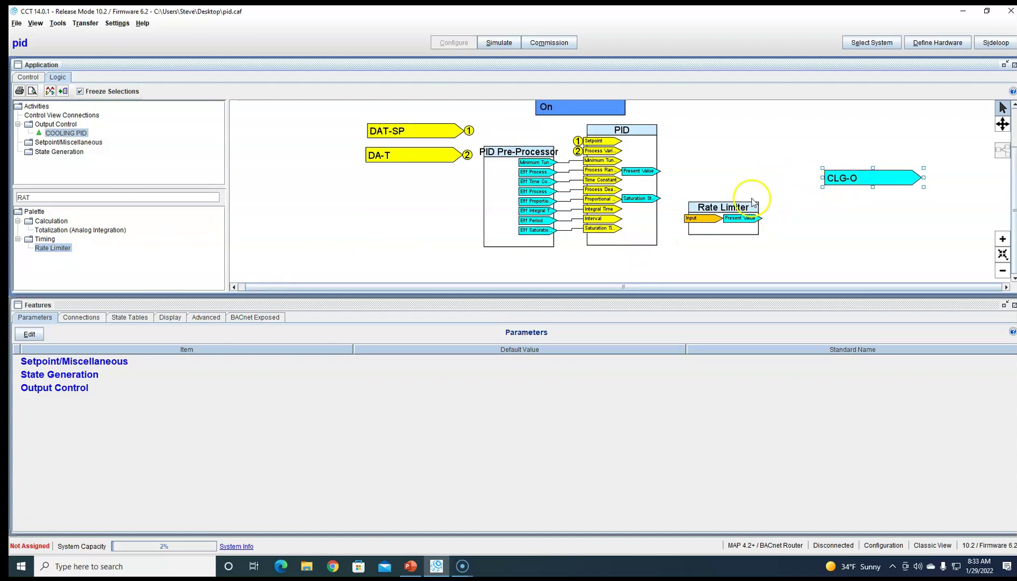
{"action": "left_click_drag", "start_coordinate": [731, 217], "coordinate": [750, 170]}
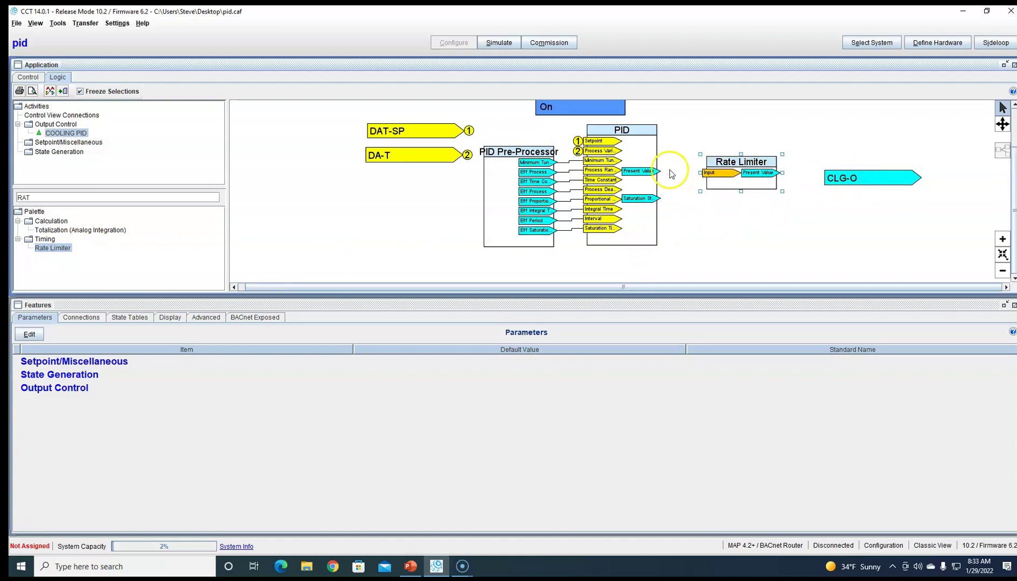
{"action": "left_click_drag", "start_coordinate": [658, 171], "coordinate": [708, 175]}
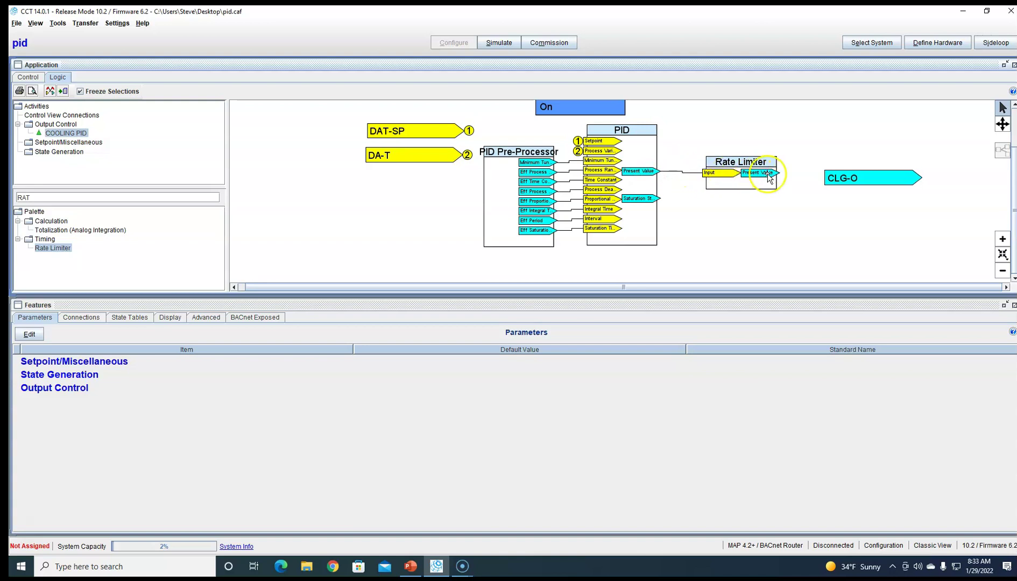
{"action": "left_click_drag", "start_coordinate": [775, 173], "coordinate": [832, 178]}
Set the Rate Limiter's Rate Limit default to 50.0 per minute, then nudge CLG-O right
{"action": "double_click", "coordinate": [739, 182]}
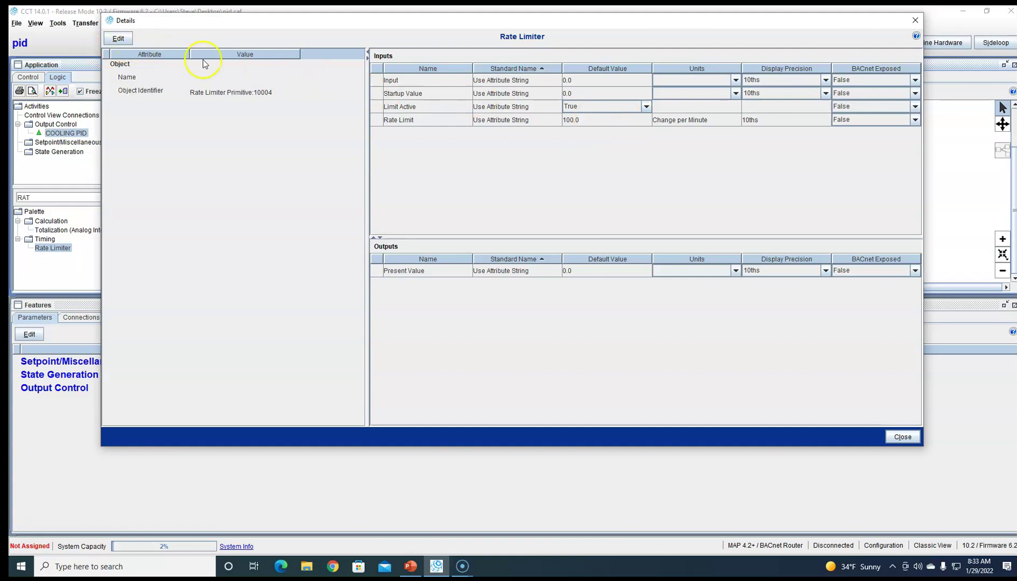
{"action": "left_click", "coordinate": [117, 38]}
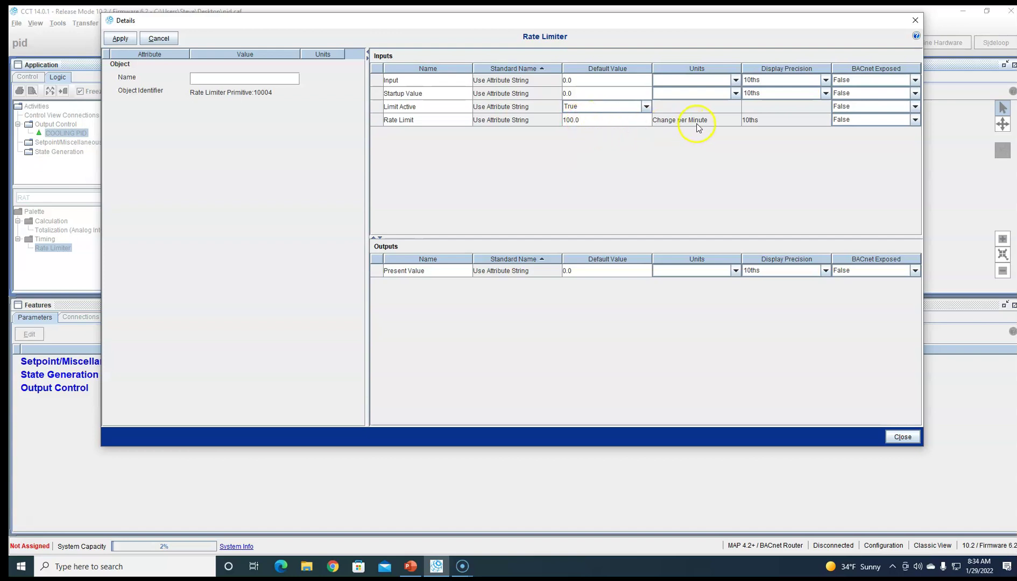
{"action": "double_click", "coordinate": [577, 119]}
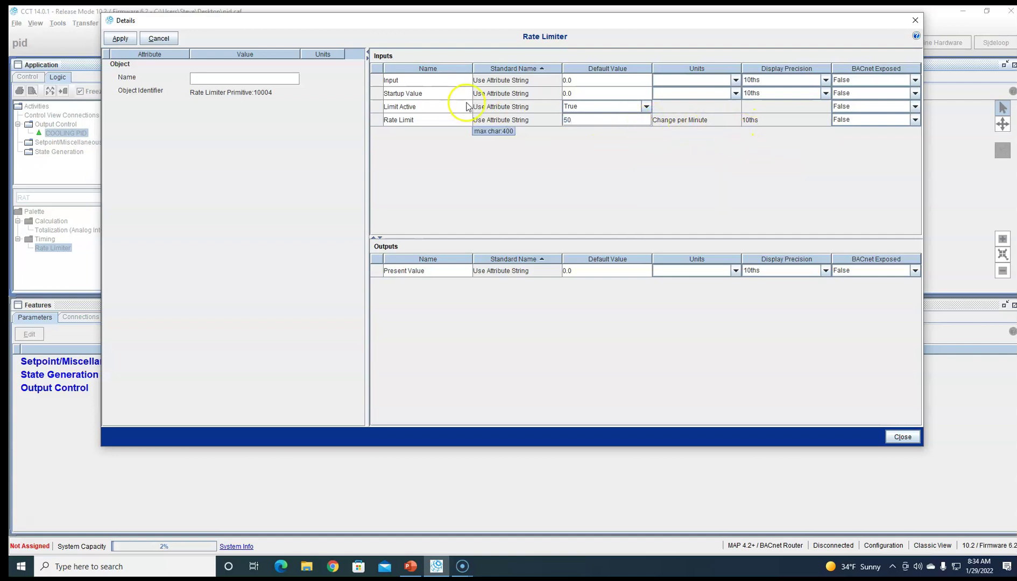
{"action": "left_click", "coordinate": [120, 37]}
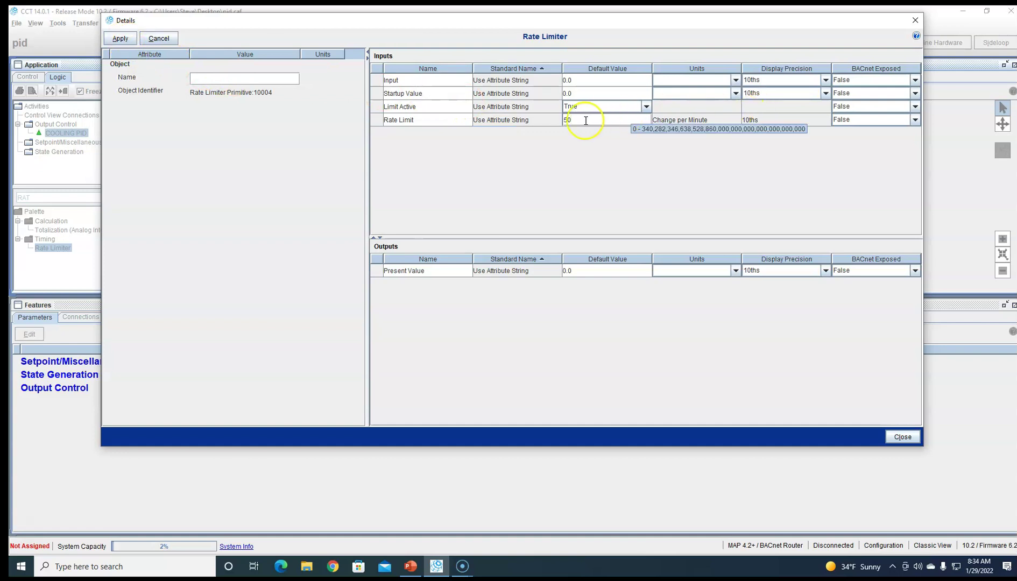
{"action": "left_click", "coordinate": [127, 43]}
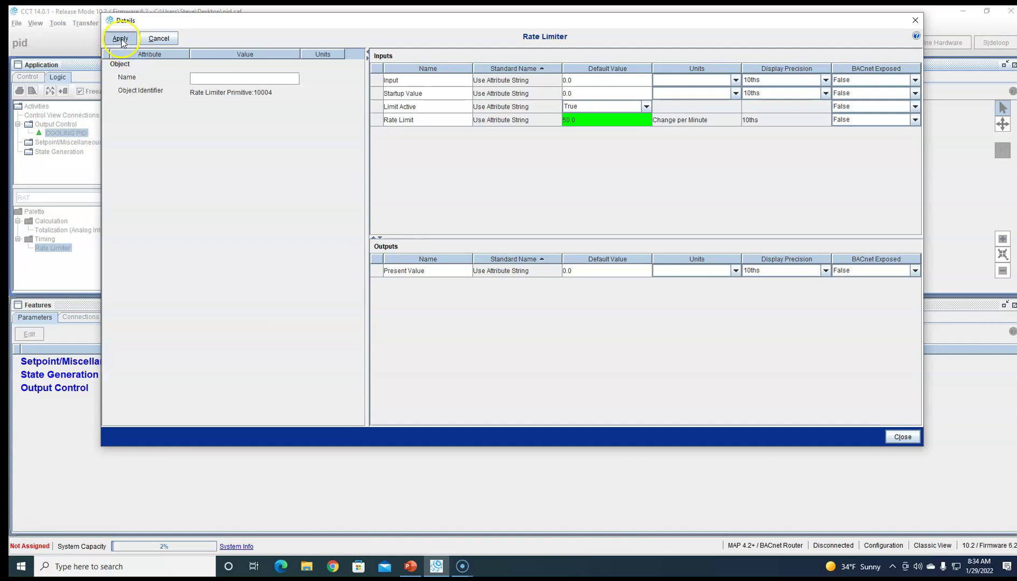
{"action": "left_click", "coordinate": [915, 20]}
{"action": "left_click", "coordinate": [872, 170]}
{"action": "left_click_drag", "start_coordinate": [872, 169], "coordinate": [875, 167]}
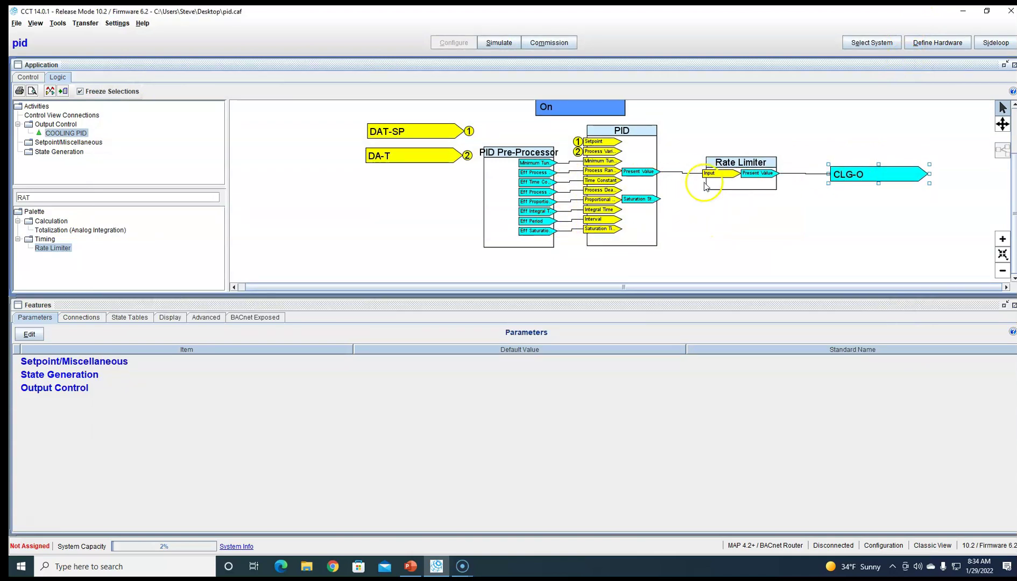
In COOLING PID's connections, link MODE to COOLING MODE and DAT-SP to the DAT-SP network input
{"action": "scroll", "coordinate": [596, 197], "scroll_direction": "up", "scroll_amount": 3}
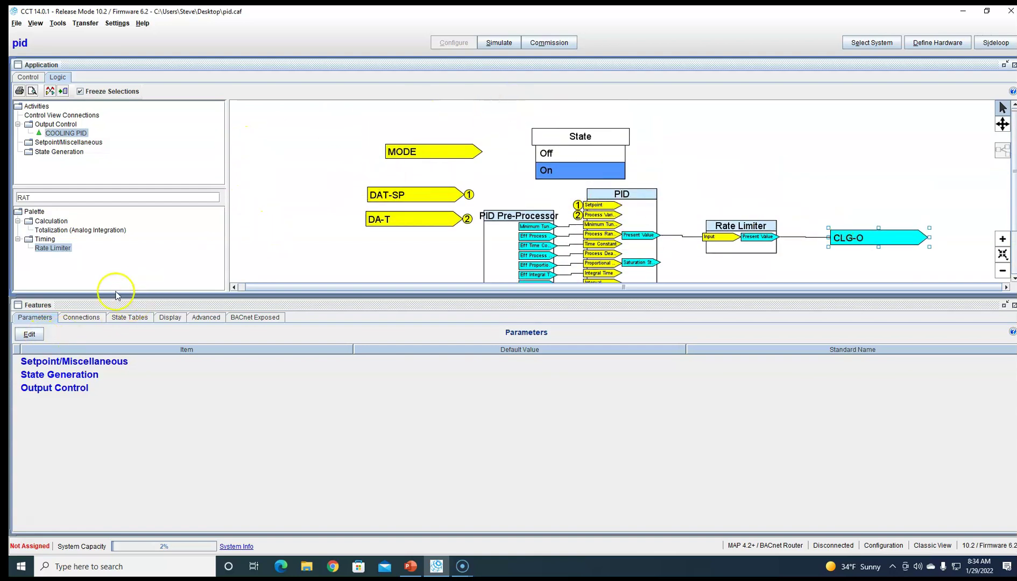
{"action": "left_click", "coordinate": [80, 319]}
{"action": "double_click", "coordinate": [399, 374]}
{"action": "left_click", "coordinate": [435, 243]}
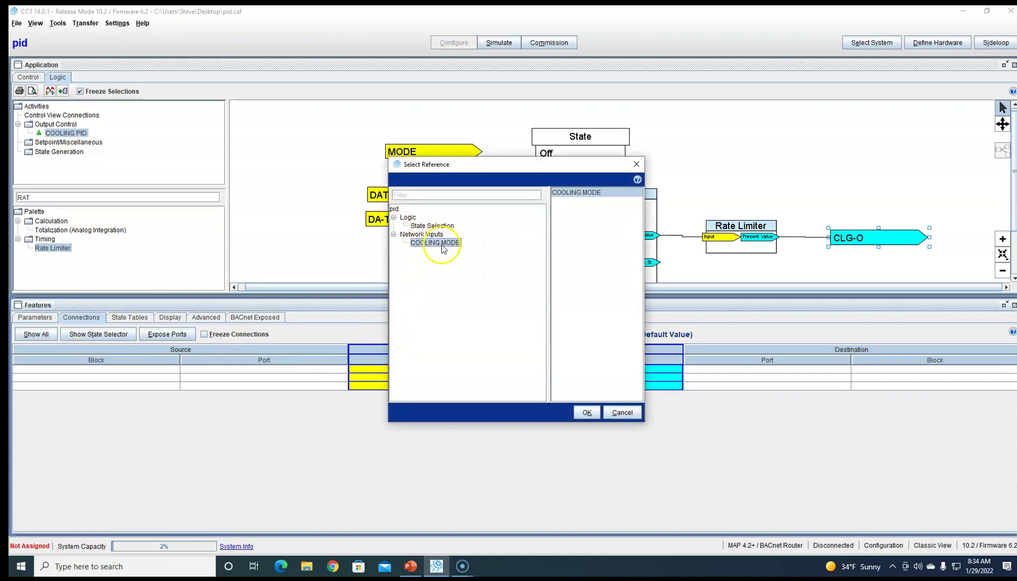
{"action": "left_click", "coordinate": [587, 412]}
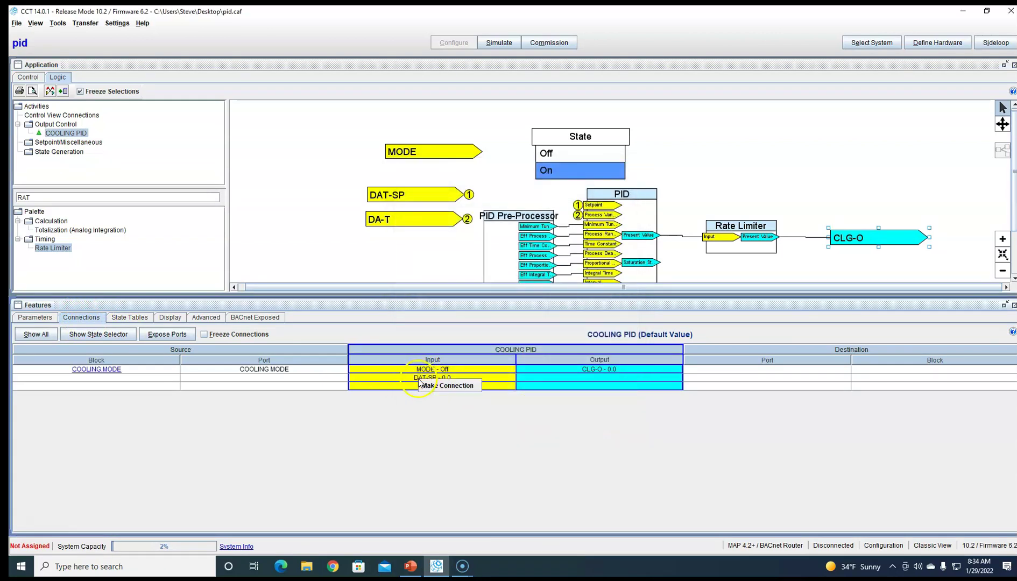
{"action": "double_click", "coordinate": [422, 378]}
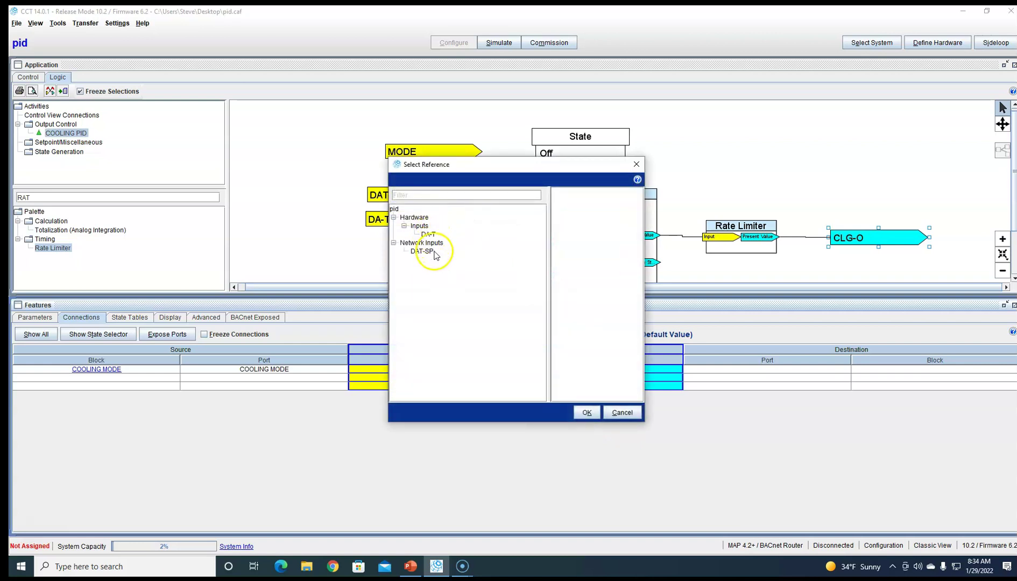
{"action": "left_click", "coordinate": [421, 251]}
{"action": "left_click", "coordinate": [588, 413]}
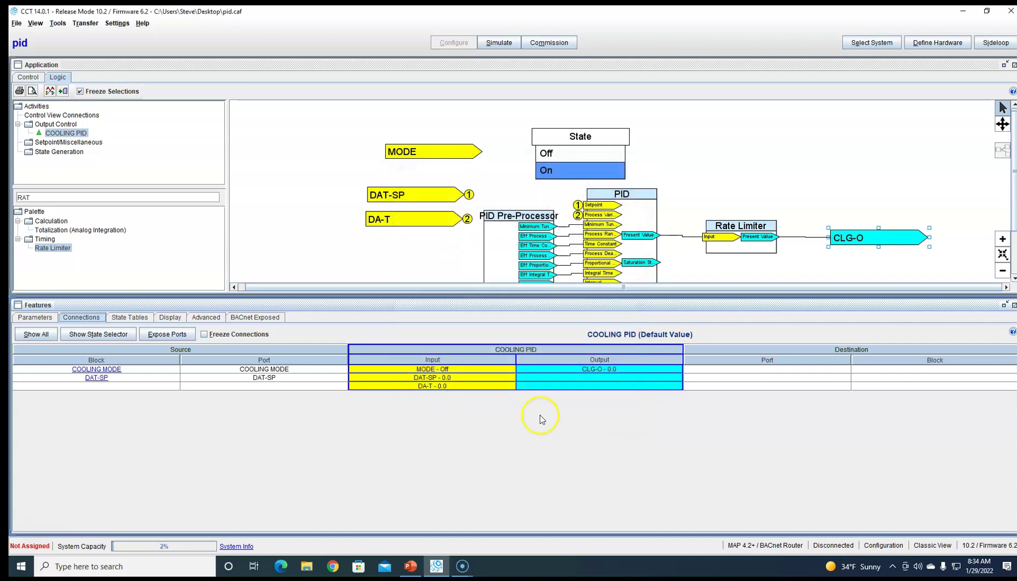
Link DA-T to the DA-T hardware input and send the output to CLG-O port I1
{"action": "double_click", "coordinate": [431, 388]}
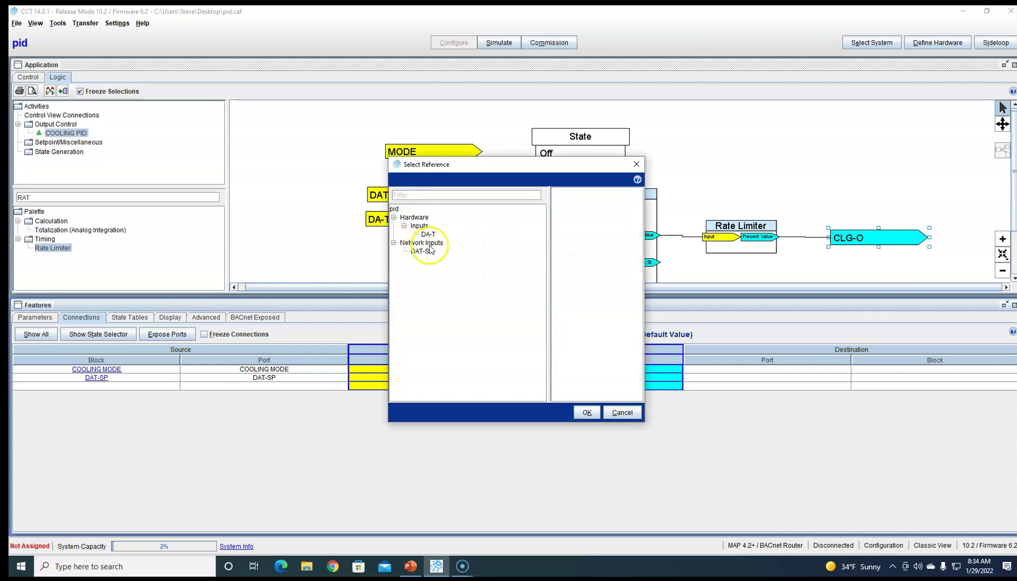
{"action": "left_click", "coordinate": [429, 235]}
{"action": "left_click", "coordinate": [587, 413]}
{"action": "double_click", "coordinate": [719, 364]}
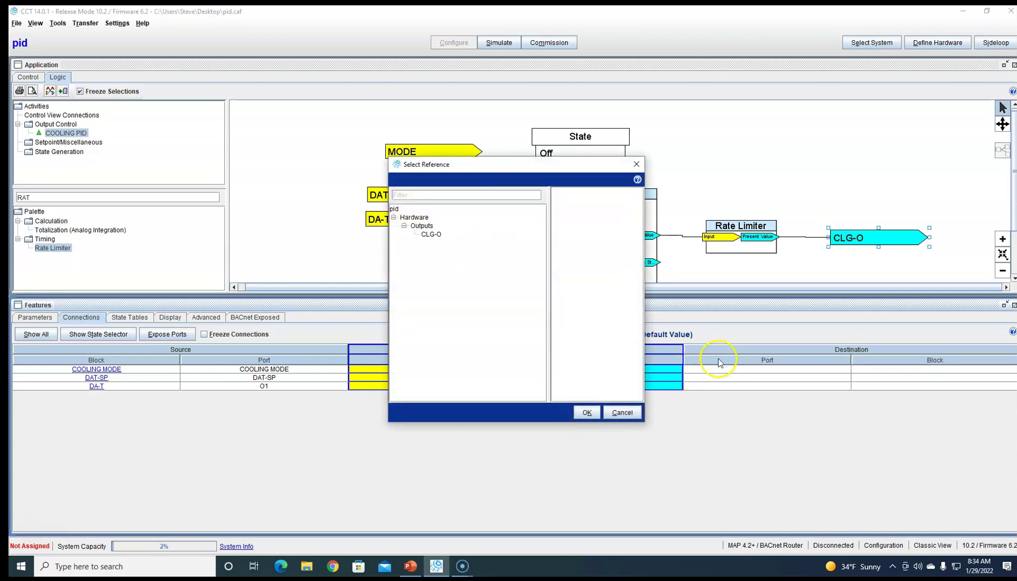
{"action": "left_click", "coordinate": [431, 235]}
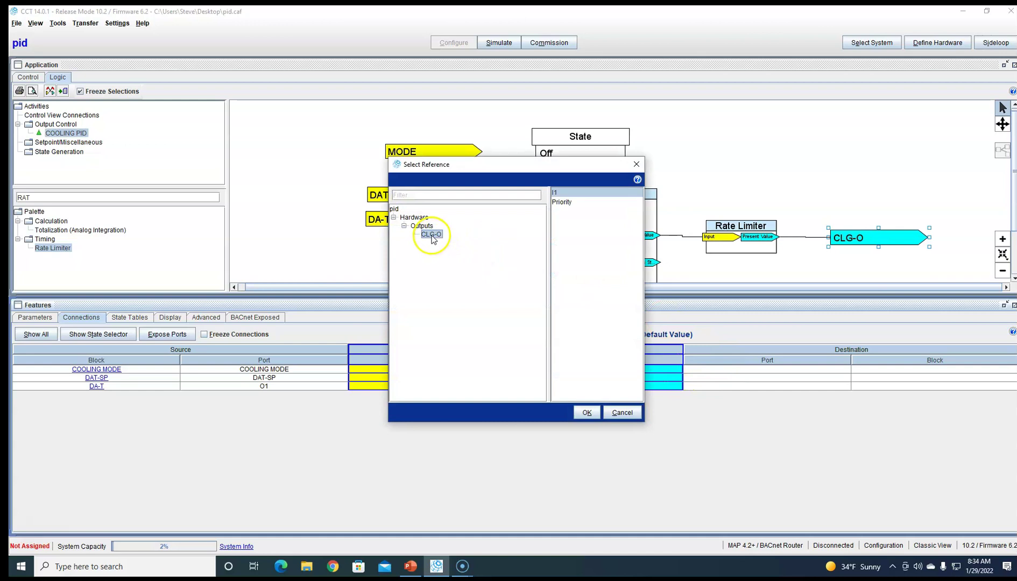
{"action": "left_click", "coordinate": [587, 413]}
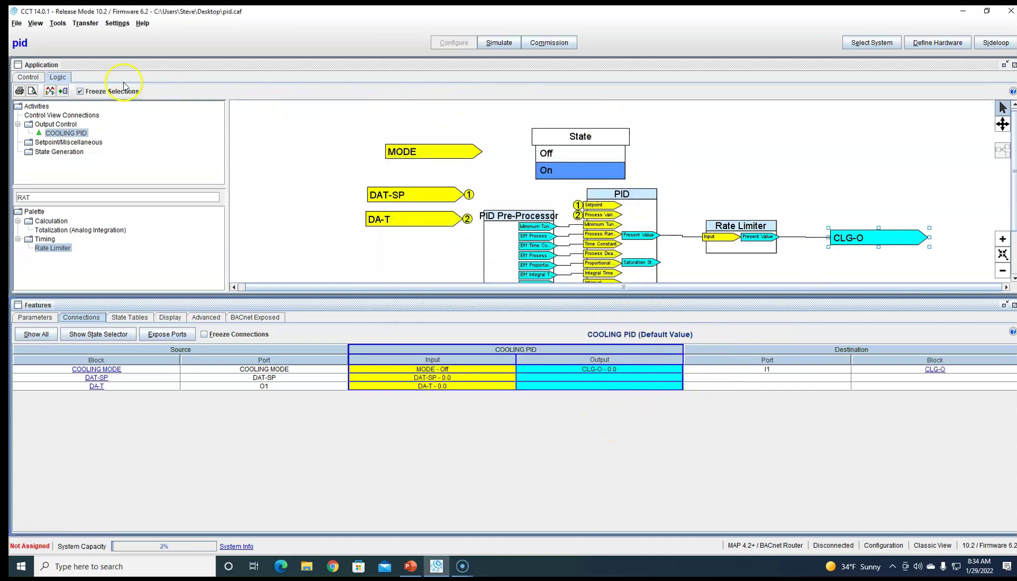
Confirm the default element selection and switch to the control overview
{"action": "left_click", "coordinate": [53, 92]}
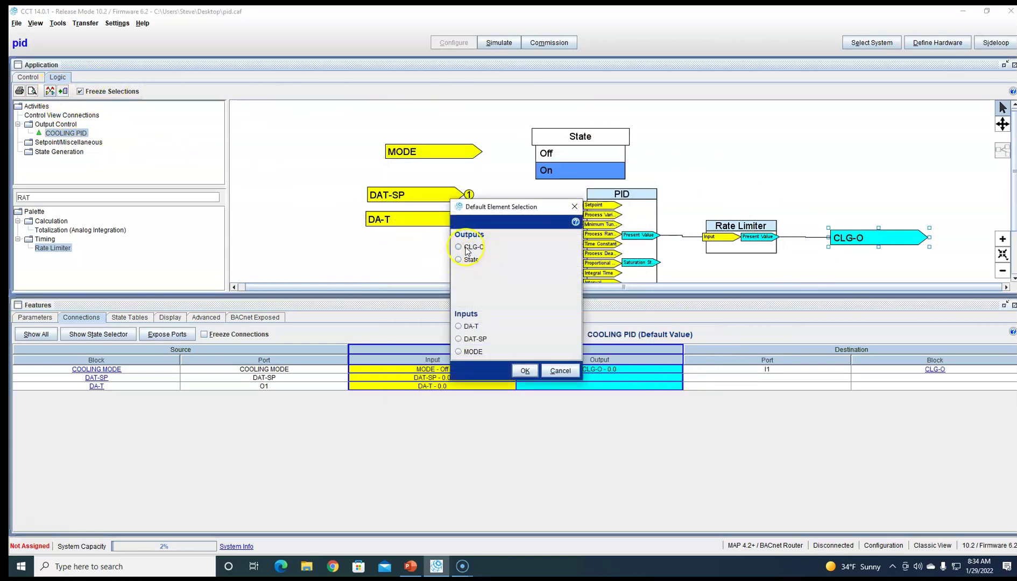
{"action": "left_click", "coordinate": [526, 371]}
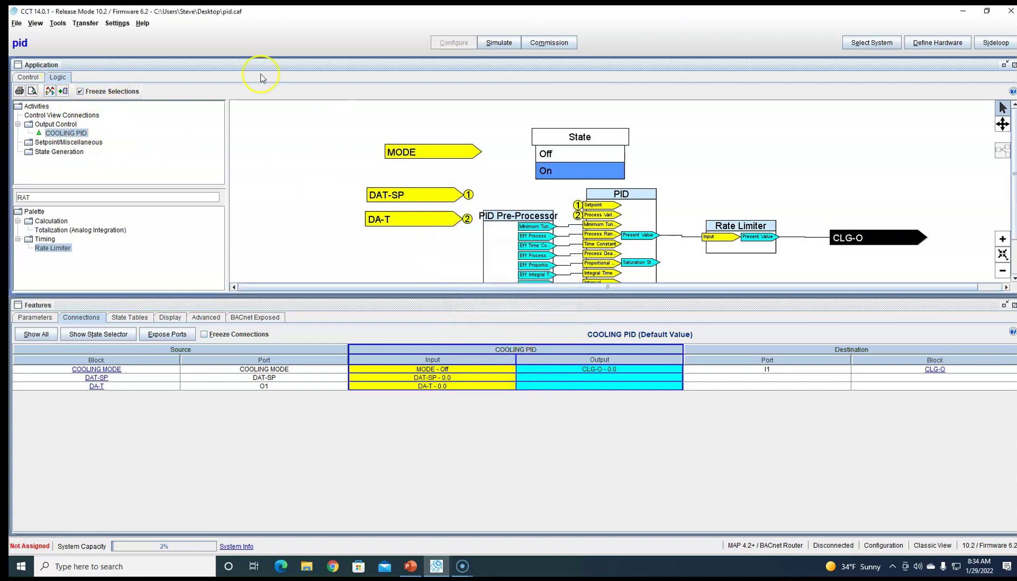
{"action": "left_click", "coordinate": [37, 79]}
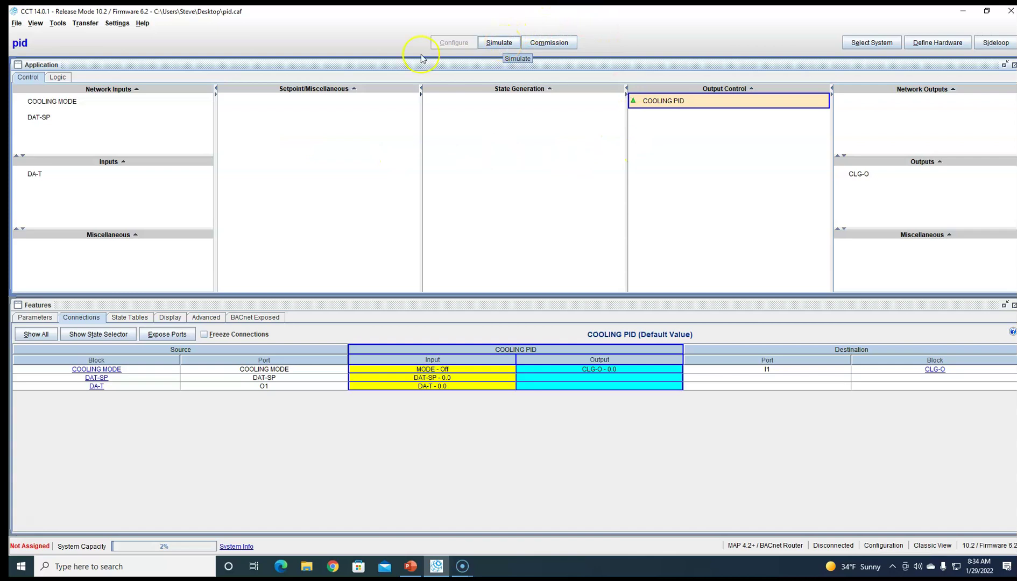
Start a simulation without saving, with COOLING MODE starting Off and DA-T at 65
{"action": "left_click", "coordinate": [493, 43]}
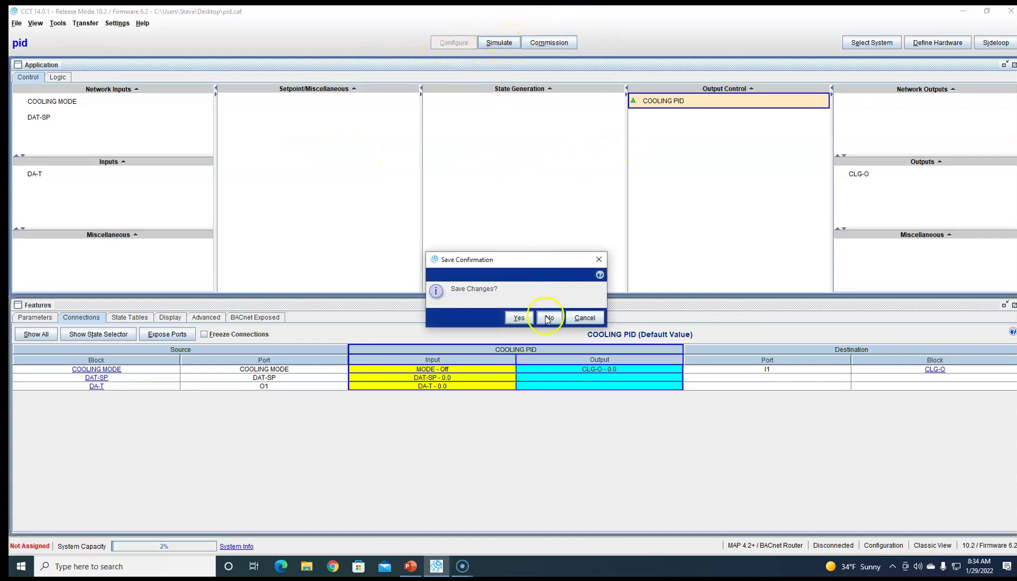
{"action": "left_click", "coordinate": [549, 318]}
{"action": "left_click", "coordinate": [560, 266]}
{"action": "left_click", "coordinate": [555, 280]}
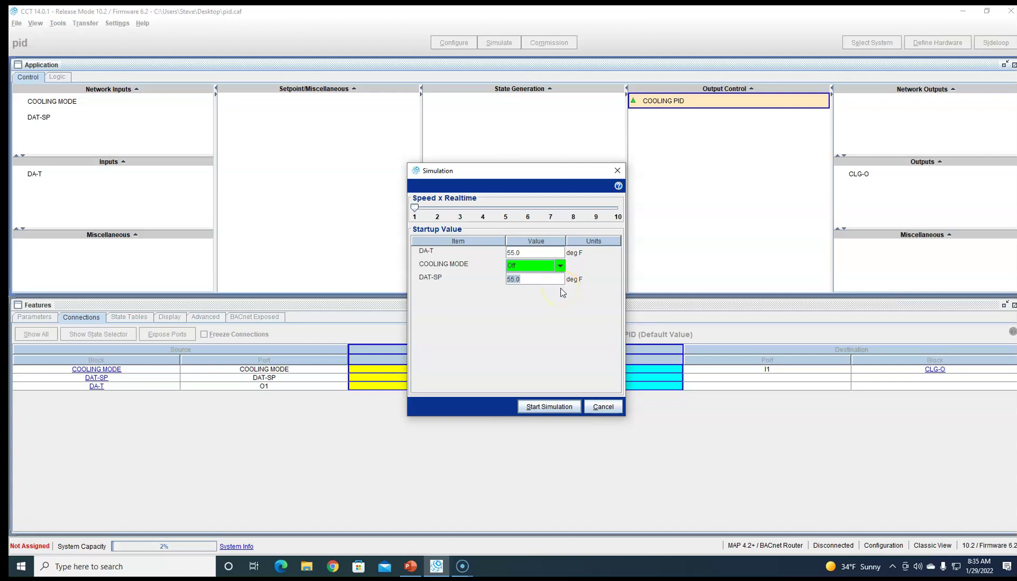
{"action": "left_click", "coordinate": [542, 255]}
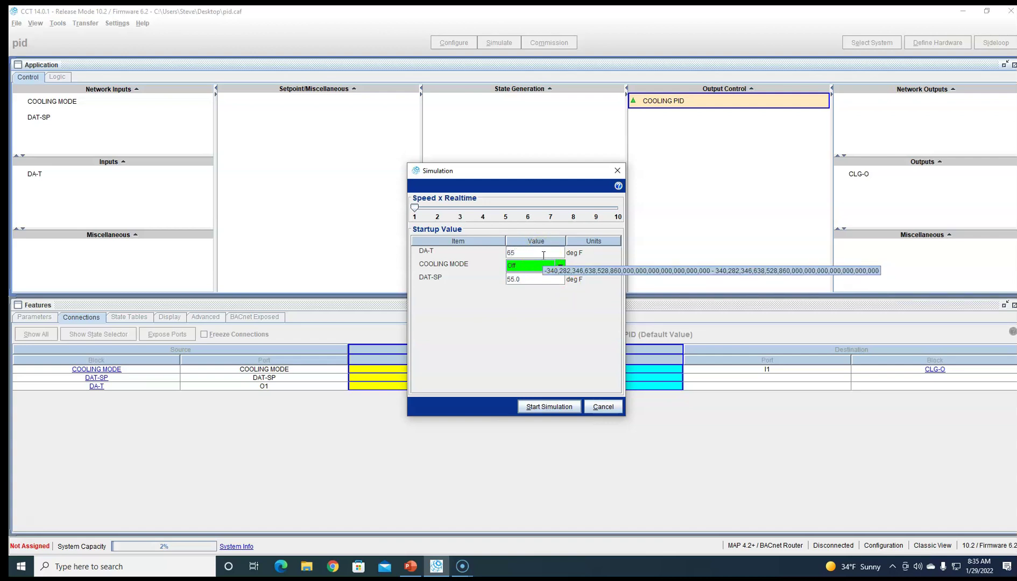
{"action": "left_click", "coordinate": [558, 406]}
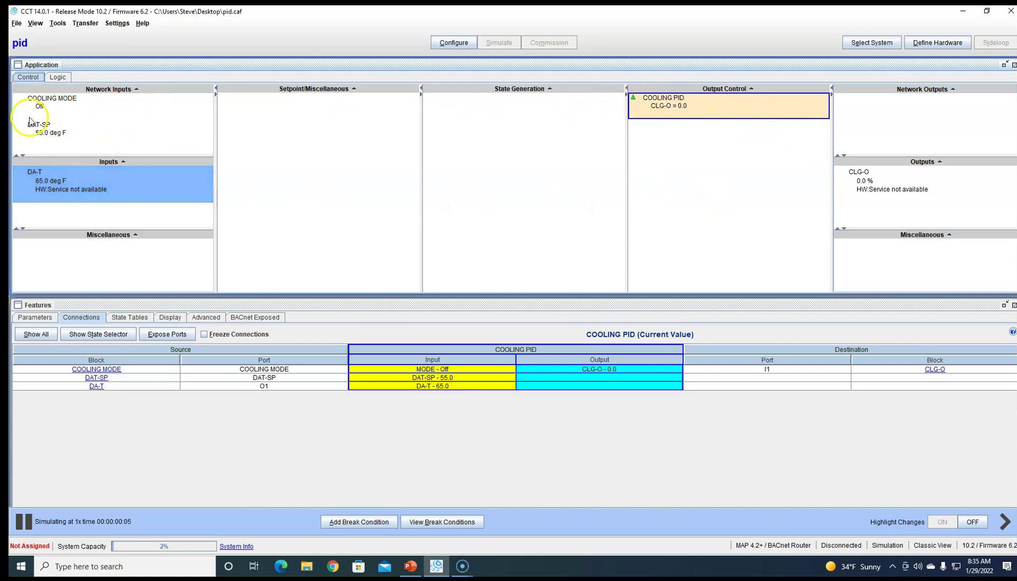
Command COOLING MODE to On during the simulation
{"action": "right_click", "coordinate": [53, 101]}
{"action": "left_click", "coordinate": [82, 108]}
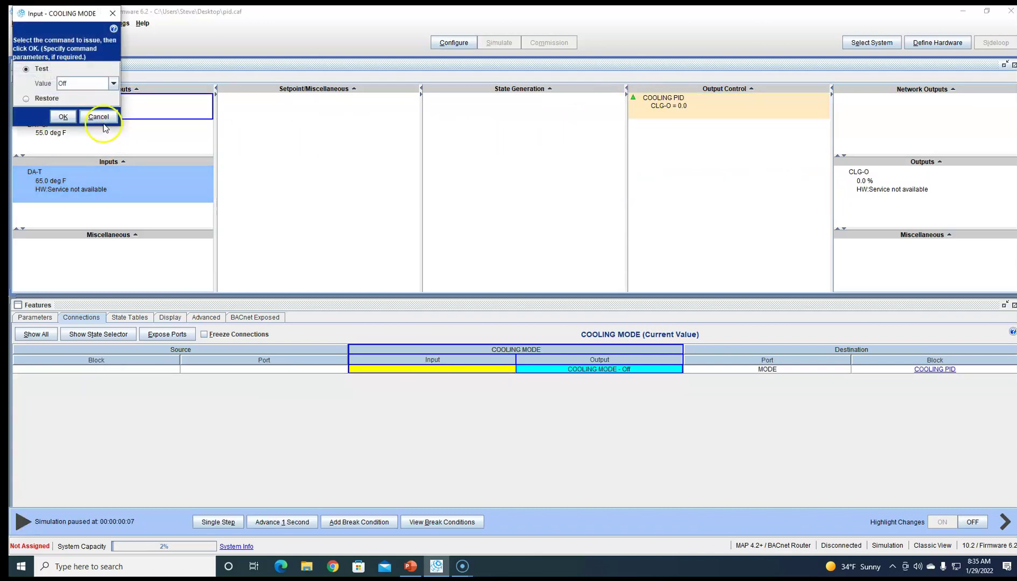
{"action": "left_click", "coordinate": [96, 85]}
{"action": "left_click", "coordinate": [91, 107]}
{"action": "left_click", "coordinate": [63, 117]}
{"action": "left_click", "coordinate": [125, 151]}
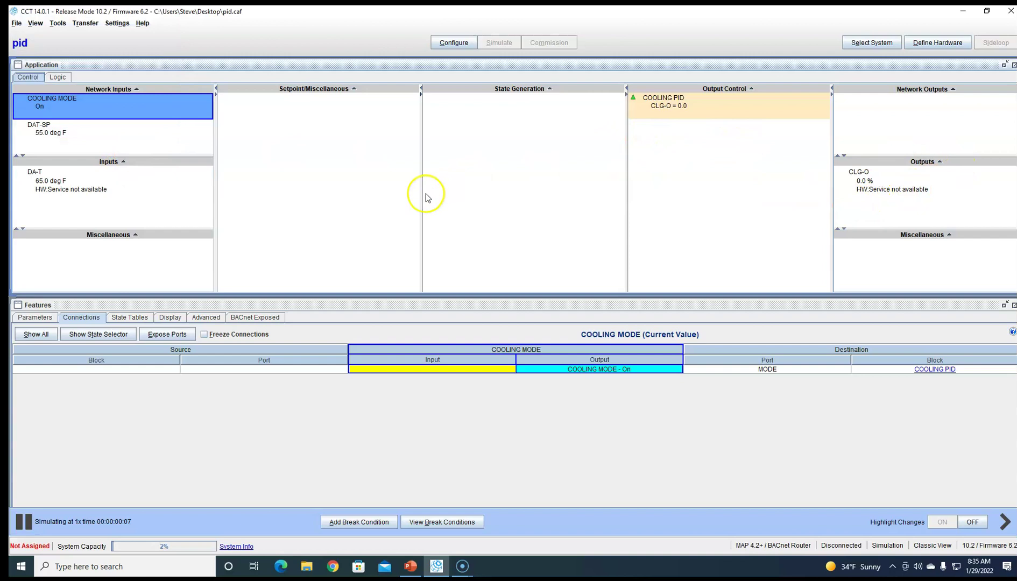
Open the COOLING PID logic diagram to watch the PID output and CLG-O ramp in simulation
{"action": "right_click", "coordinate": [711, 106]}
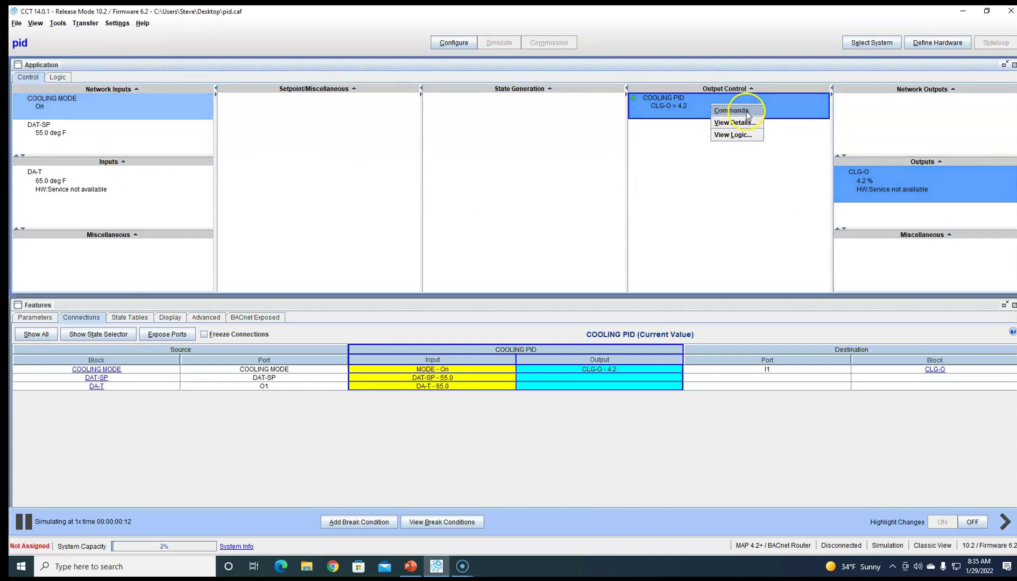
{"action": "left_click", "coordinate": [748, 140]}
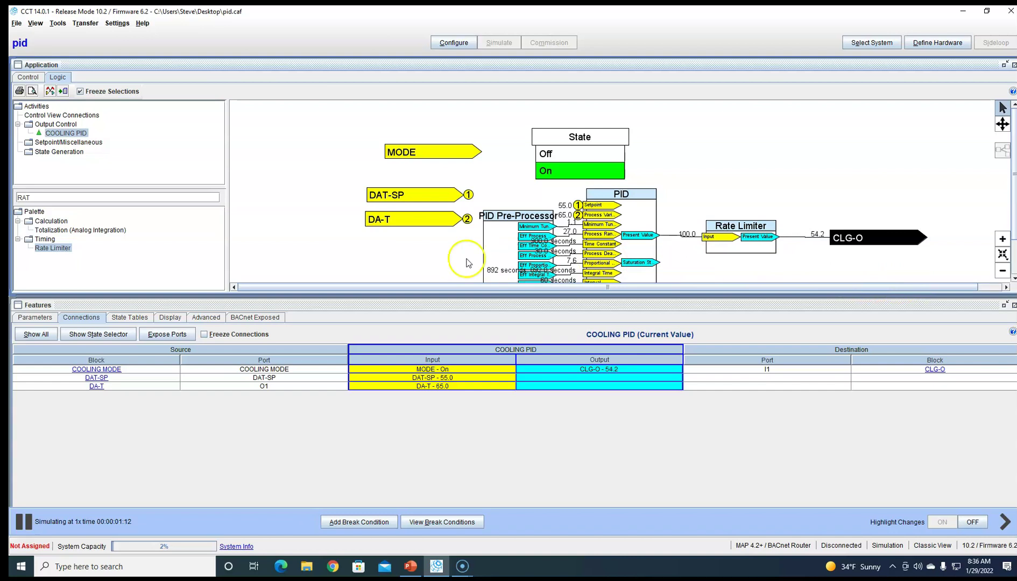
Override the simulated DA-T input with a test value of 45 and send it
{"action": "right_click", "coordinate": [401, 221]}
{"action": "left_click", "coordinate": [420, 225]}
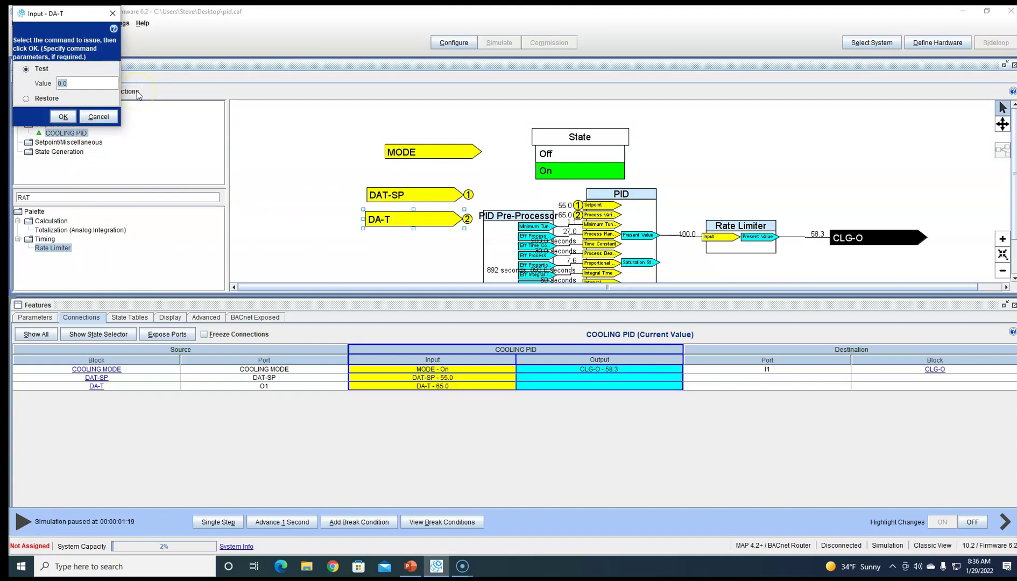
{"action": "left_click", "coordinate": [63, 117]}
{"action": "left_click", "coordinate": [117, 123]}
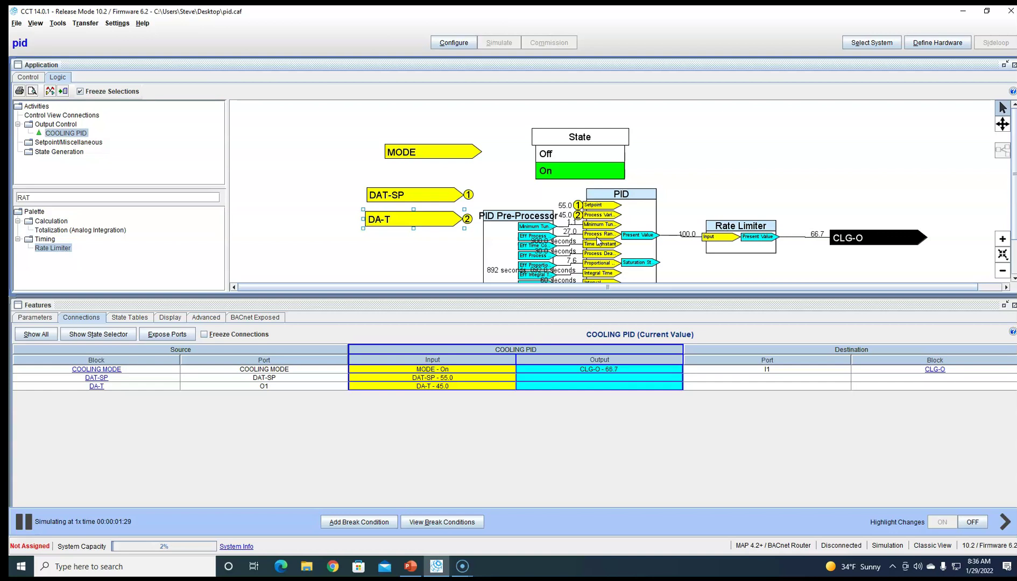
{"action": "left_click", "coordinate": [679, 237]}
{"action": "left_click", "coordinate": [699, 248]}
Replace the DA-T test value with 35 and send it to the simulation
{"action": "right_click", "coordinate": [402, 219]}
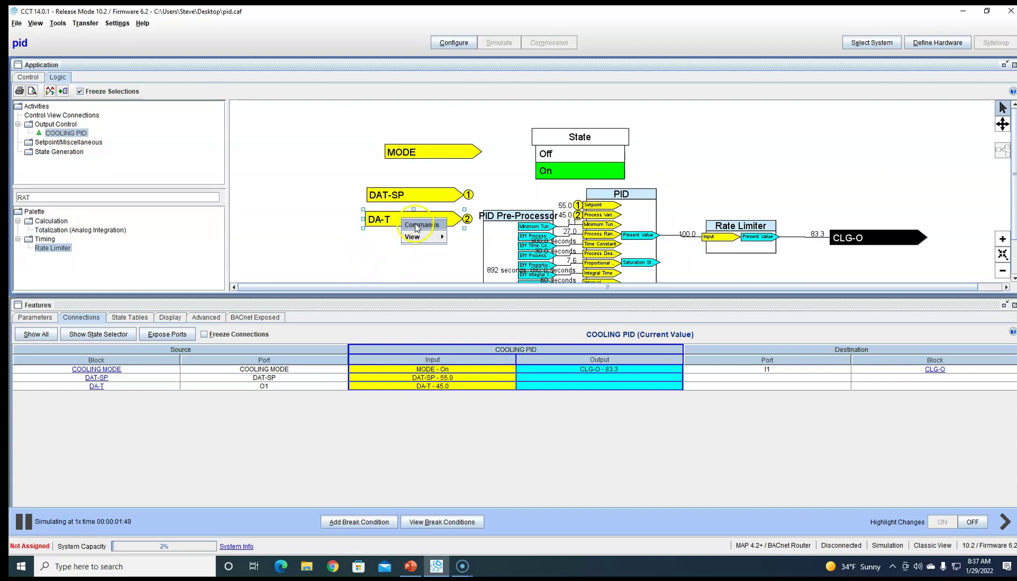
{"action": "left_click", "coordinate": [415, 225]}
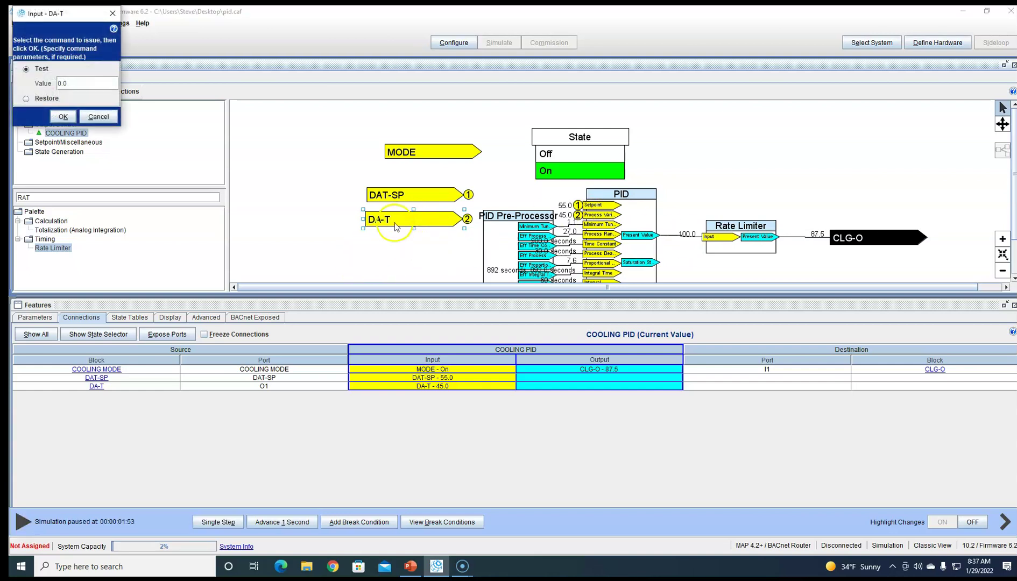
{"action": "double_click", "coordinate": [86, 84]}
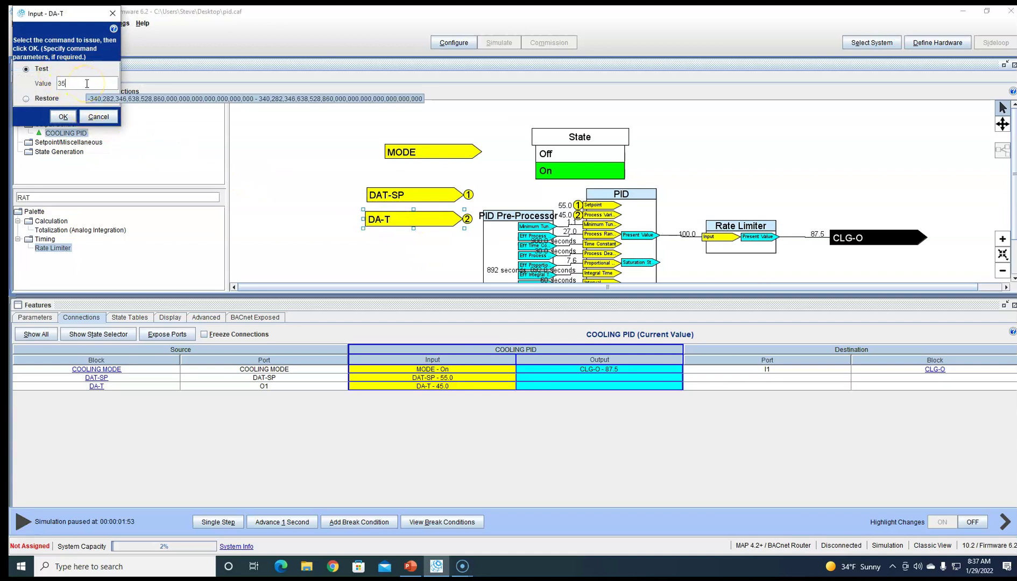
{"action": "left_click", "coordinate": [63, 116]}
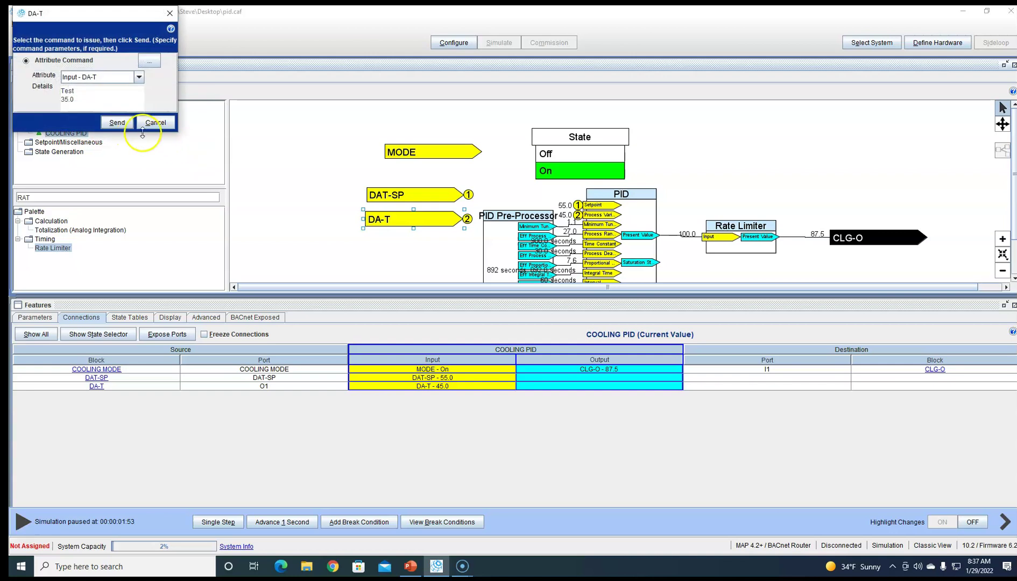
{"action": "left_click", "coordinate": [120, 124]}
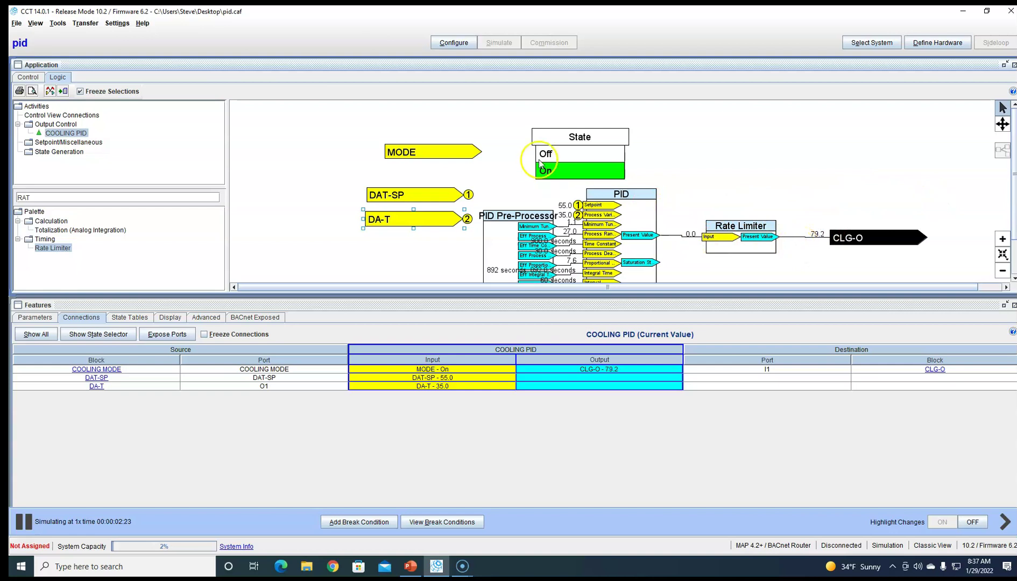
Stop the simulation and bring the PowerPoint presentation to the centre of the screen
{"action": "left_click", "coordinate": [460, 42]}
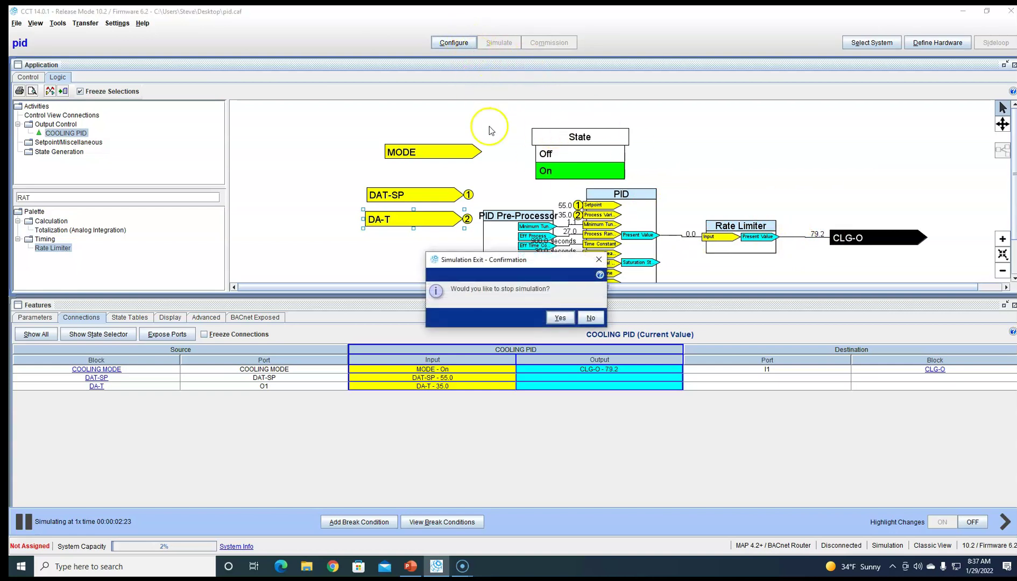
{"action": "left_click", "coordinate": [565, 319]}
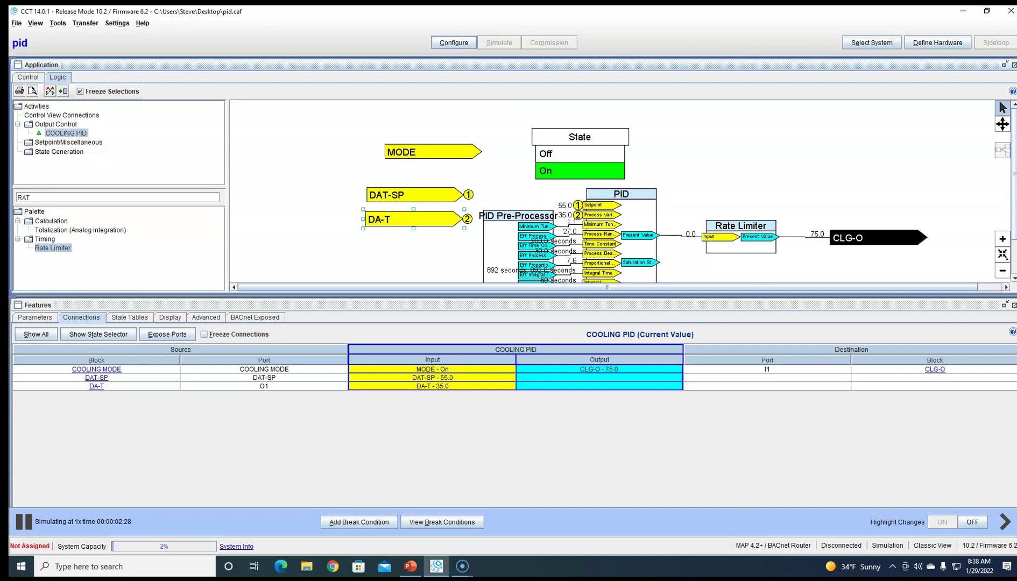
{"action": "key", "text": "alt+Tab"}
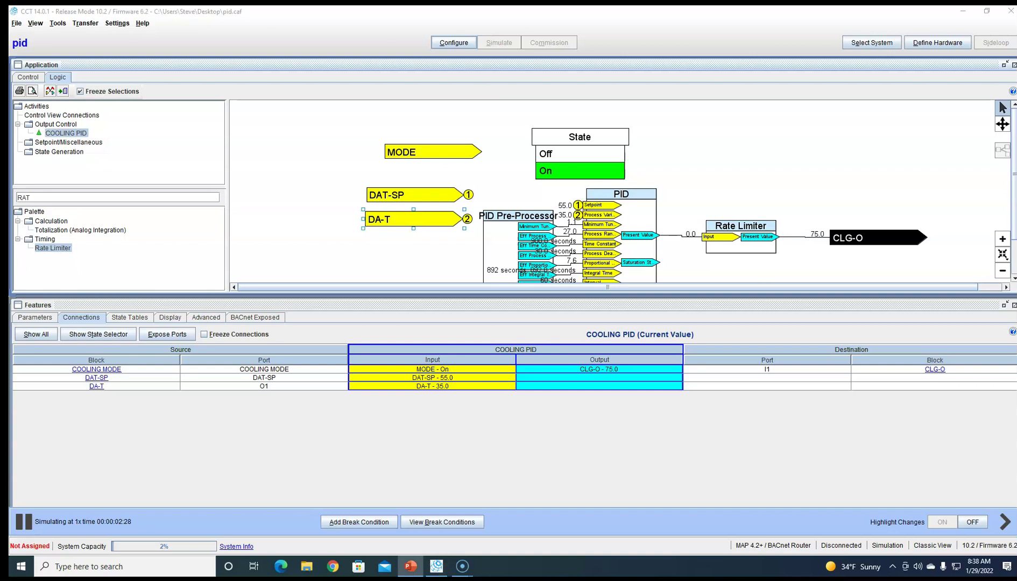
{"action": "left_click_drag", "start_coordinate": [964, 11], "coordinate": [877, 58]}
Maximize PowerPoint to review slide 39, 'Rate Limit Up (Soft Start)'
{"action": "left_click", "coordinate": [898, 52]}
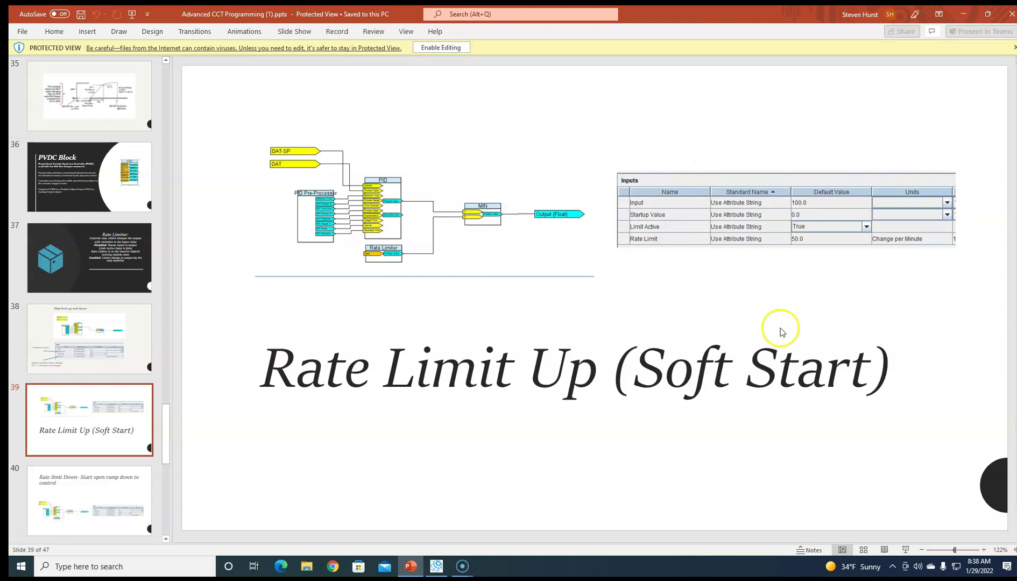
Back in CCT, delete the wire from the PID output to the Rate Limiter
{"action": "left_click", "coordinate": [963, 14]}
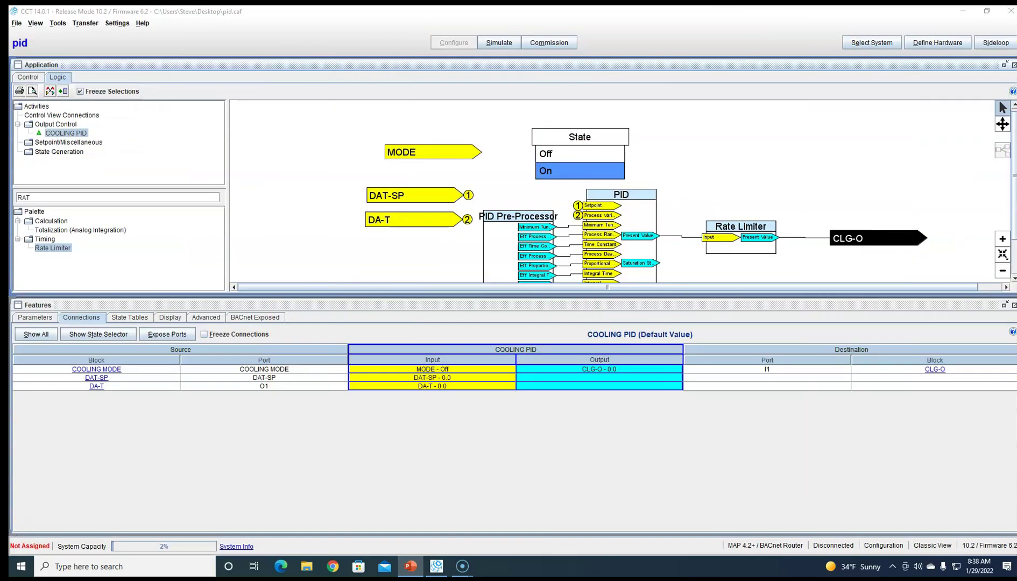
{"action": "scroll", "coordinate": [779, 161], "scroll_direction": "down", "scroll_amount": 3}
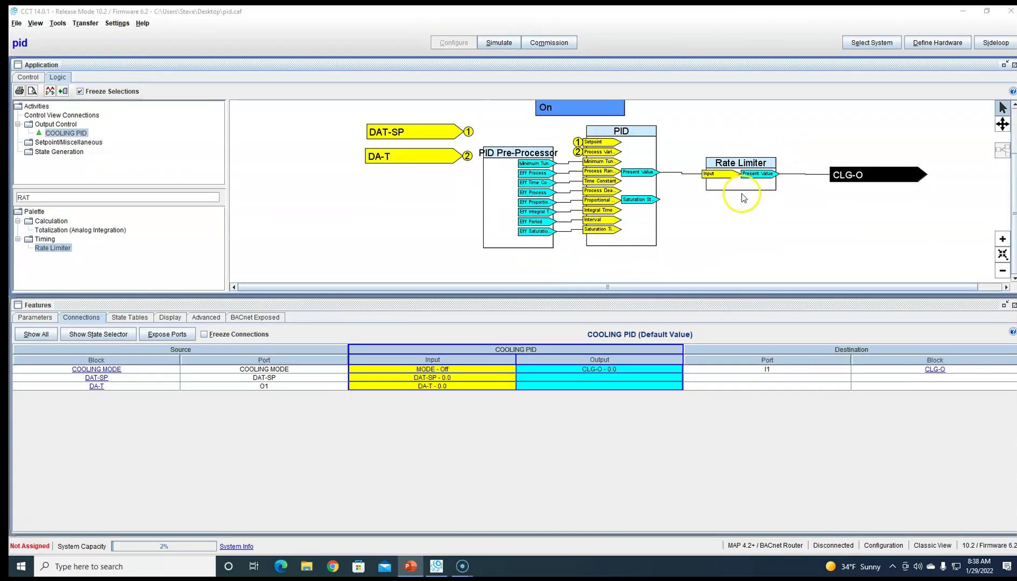
{"action": "right_click", "coordinate": [685, 174]}
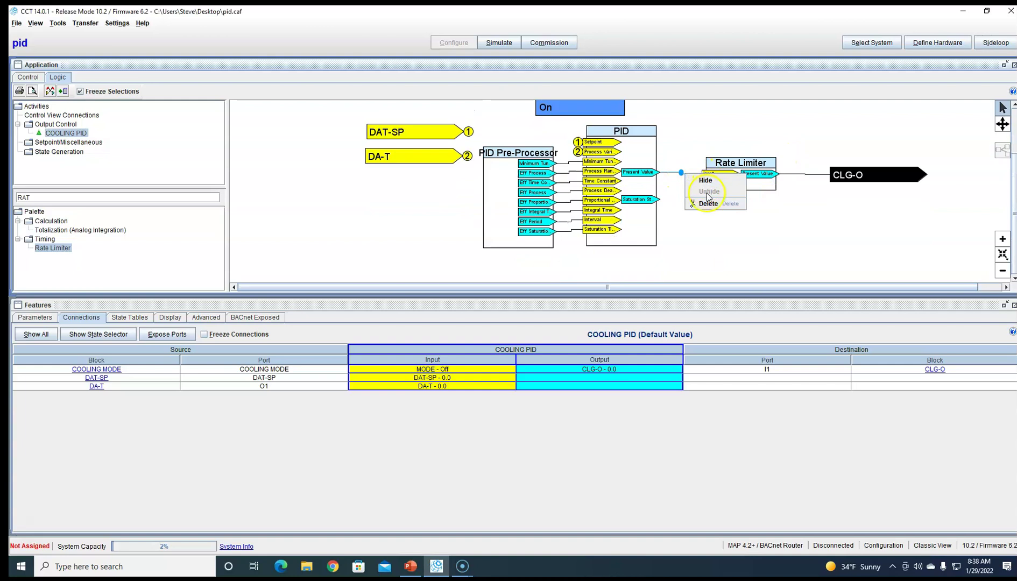
{"action": "left_click", "coordinate": [710, 199]}
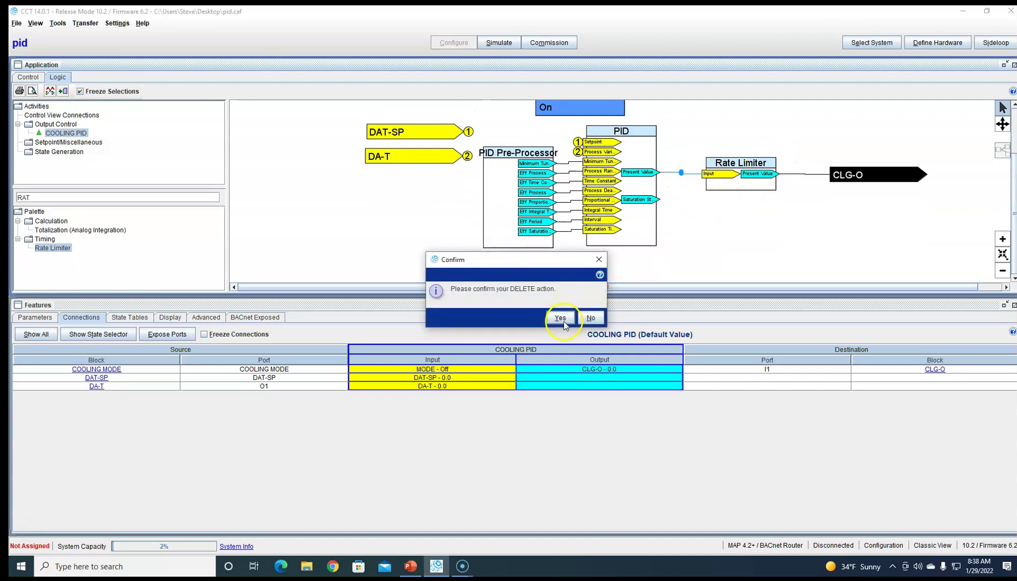
{"action": "left_click", "coordinate": [566, 321]}
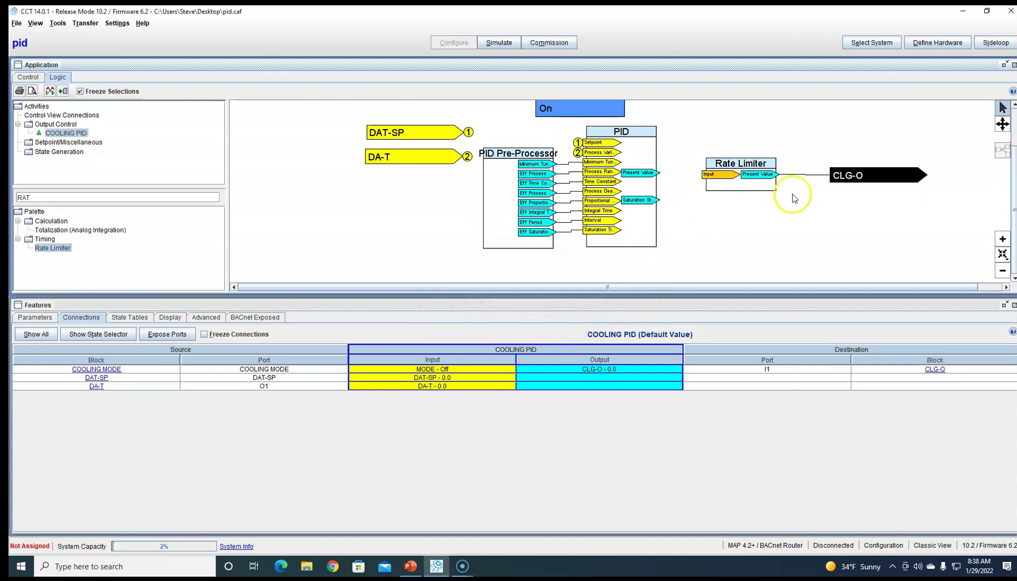
Delete the Rate Limiter-to-CLG-O wire and move the Rate Limiter block up and left
{"action": "right_click", "coordinate": [801, 177]}
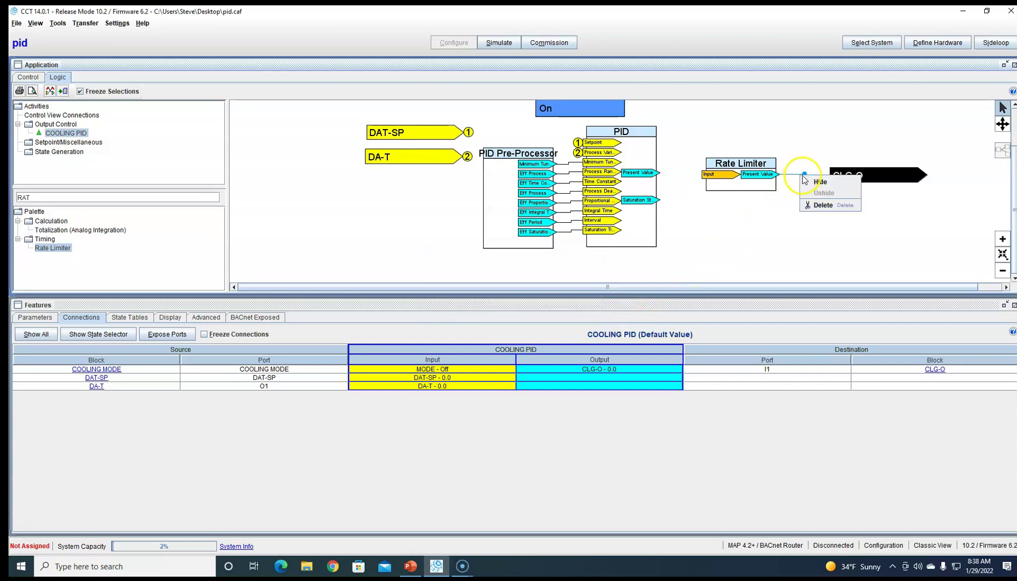
{"action": "left_click", "coordinate": [823, 206]}
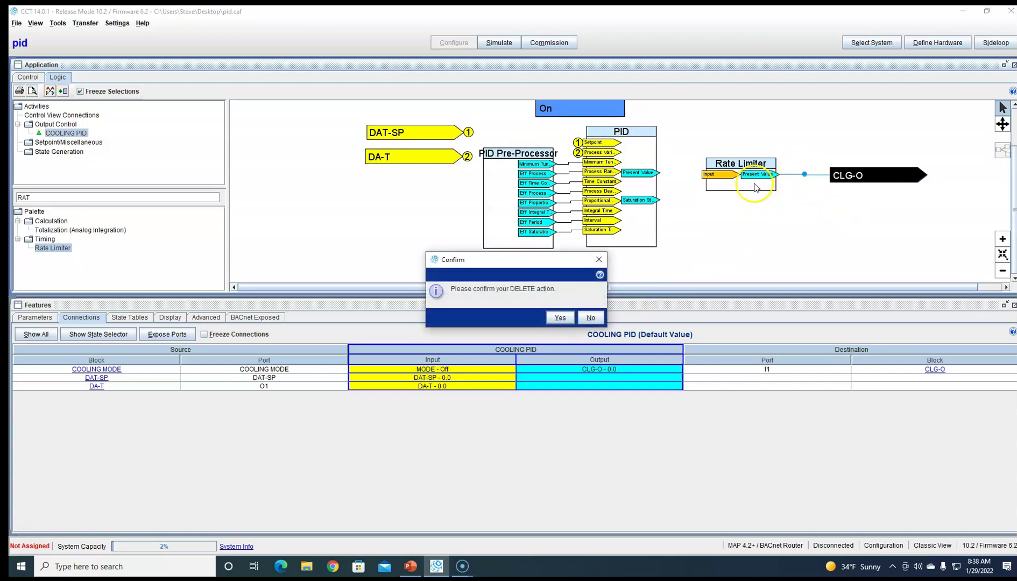
{"action": "left_click", "coordinate": [565, 319]}
{"action": "left_click_drag", "start_coordinate": [742, 191], "coordinate": [673, 170]}
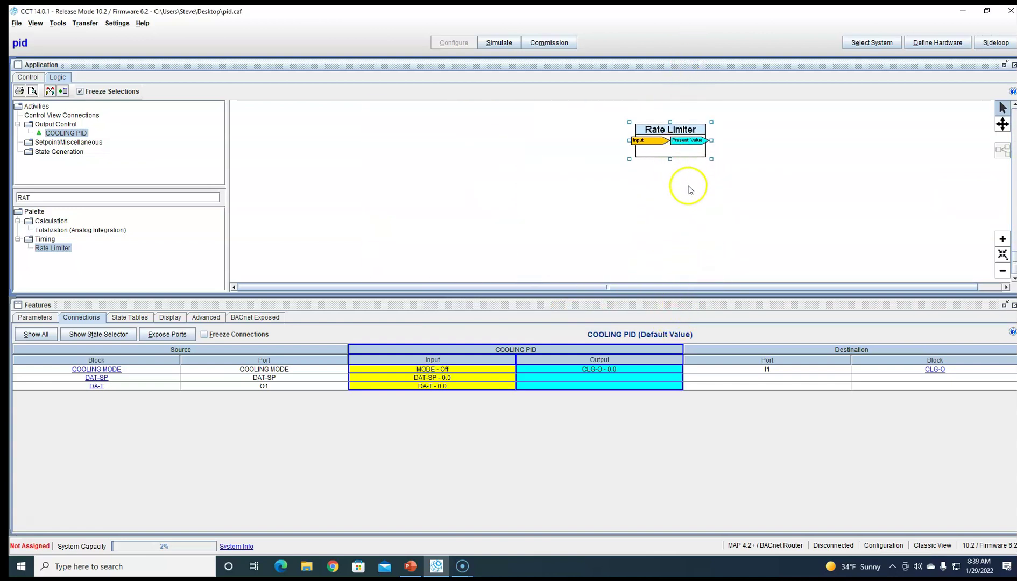
Reposition the Rate Limiter block below the PID
{"action": "scroll", "coordinate": [707, 207], "scroll_direction": "down", "scroll_amount": 3}
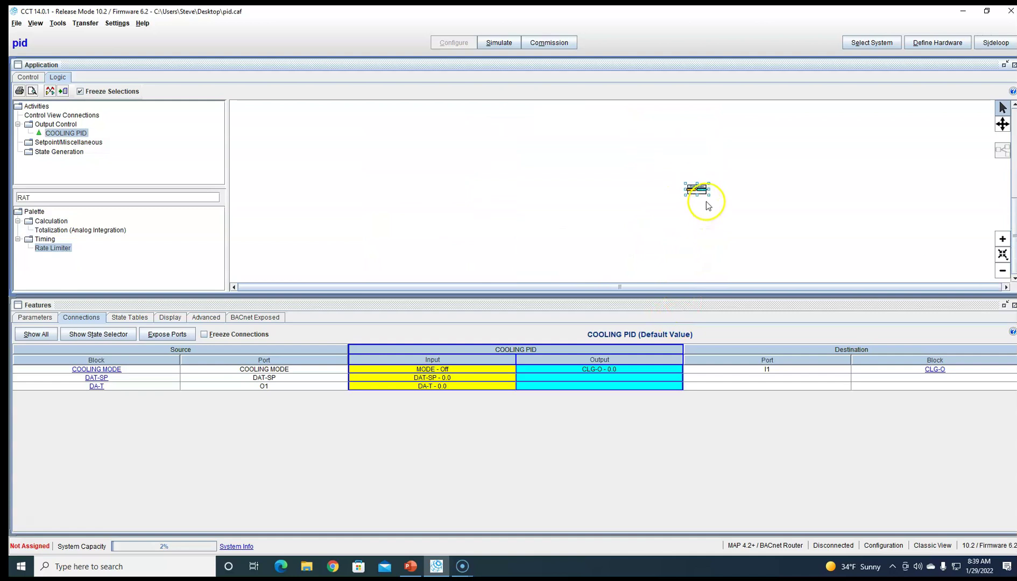
{"action": "mouse_move", "coordinate": [694, 188]}
{"action": "left_mouse_down"}
{"action": "mouse_move", "coordinate": [686, 146]}
{"action": "mouse_move", "coordinate": [711, 170]}
{"action": "mouse_move", "coordinate": [692, 227]}
{"action": "mouse_move", "coordinate": [693, 200]}
{"action": "left_mouse_up"}
{"action": "scroll", "coordinate": [707, 191], "scroll_direction": "up", "scroll_amount": 3}
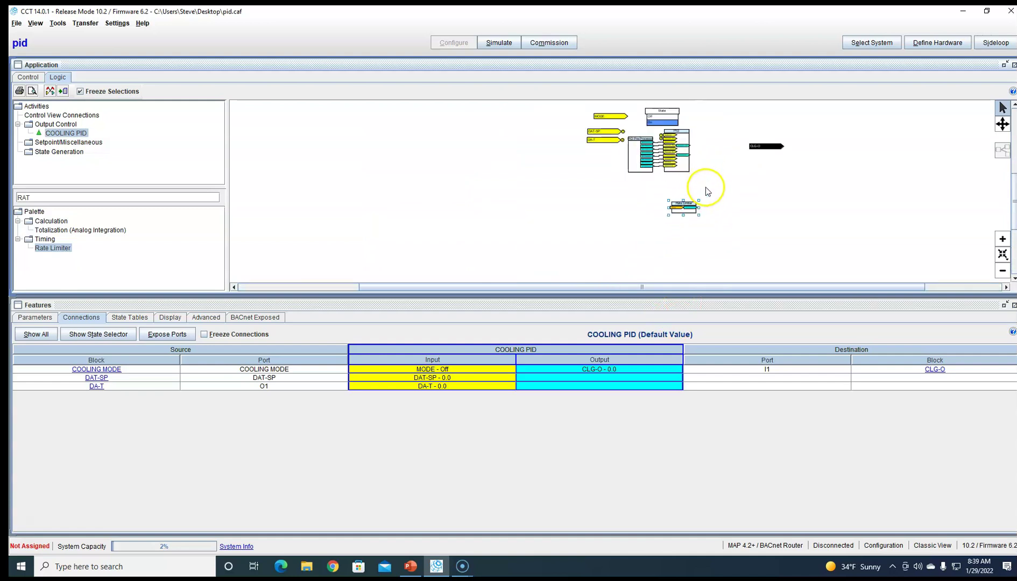
Add a MIN block from the palette, wire the Rate Limiter into it, and open the Rate Limiter's details
{"action": "left_click", "coordinate": [106, 199]}
{"action": "key", "text": "BackSpace"}
{"action": "key", "text": "BackSpace"}
{"action": "key", "text": "BackSpace"}
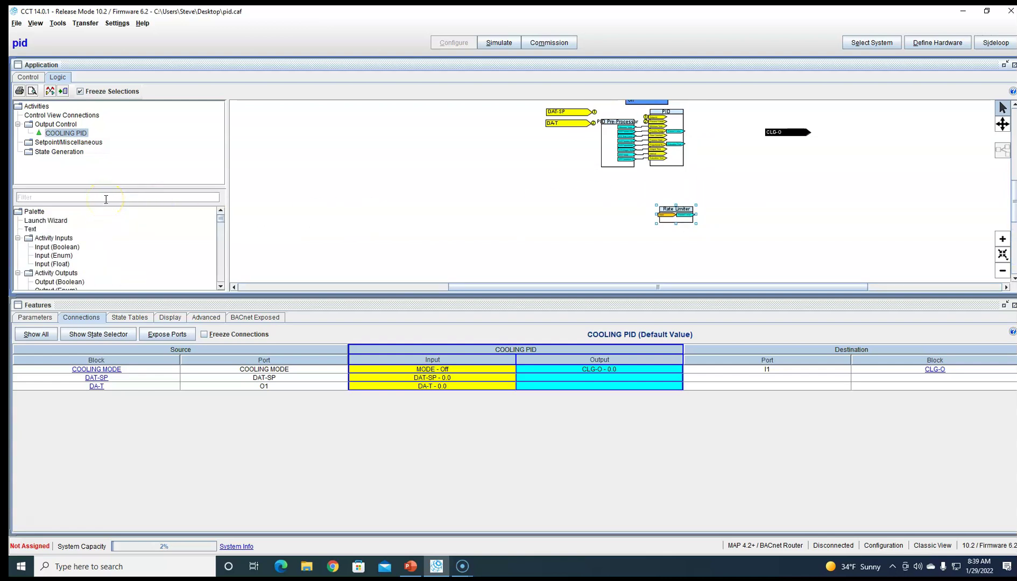
{"action": "type", "text": "MIN"}
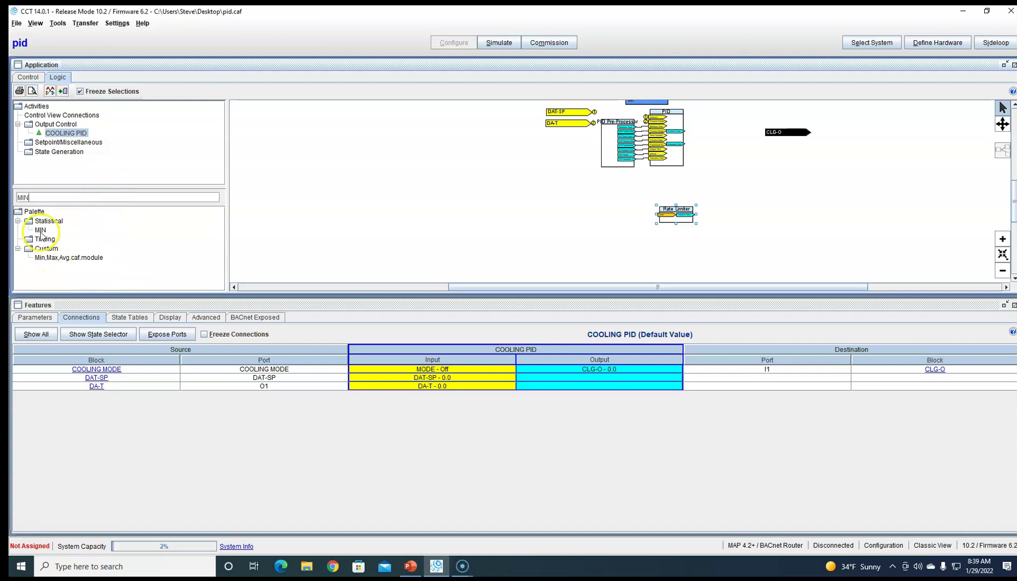
{"action": "left_click_drag", "start_coordinate": [549, 194], "coordinate": [722, 148]}
{"action": "mouse_move", "coordinate": [692, 215]}
{"action": "left_mouse_down"}
{"action": "mouse_move", "coordinate": [709, 147]}
{"action": "mouse_move", "coordinate": [761, 134]}
{"action": "left_mouse_up"}
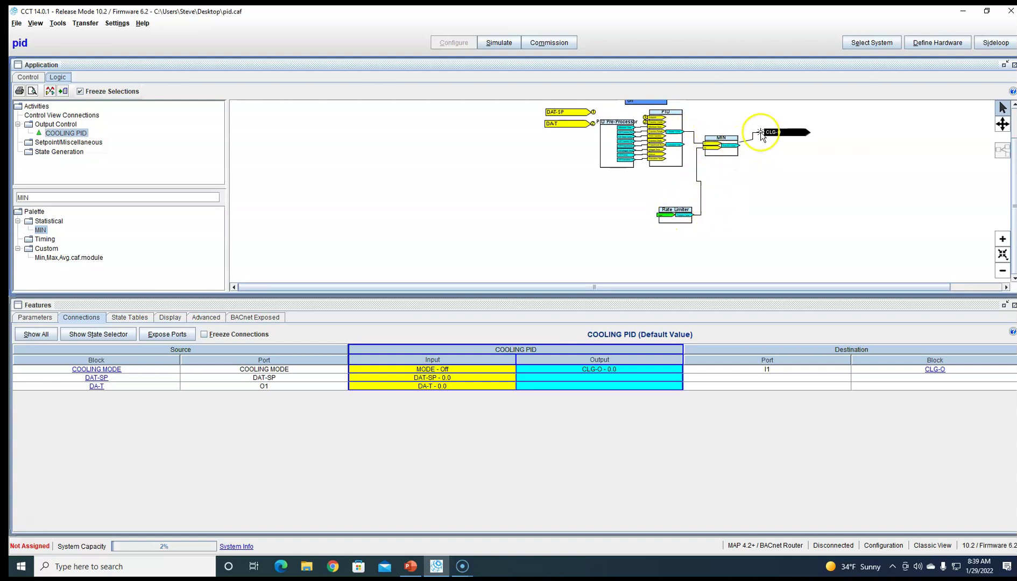
{"action": "double_click", "coordinate": [675, 215]}
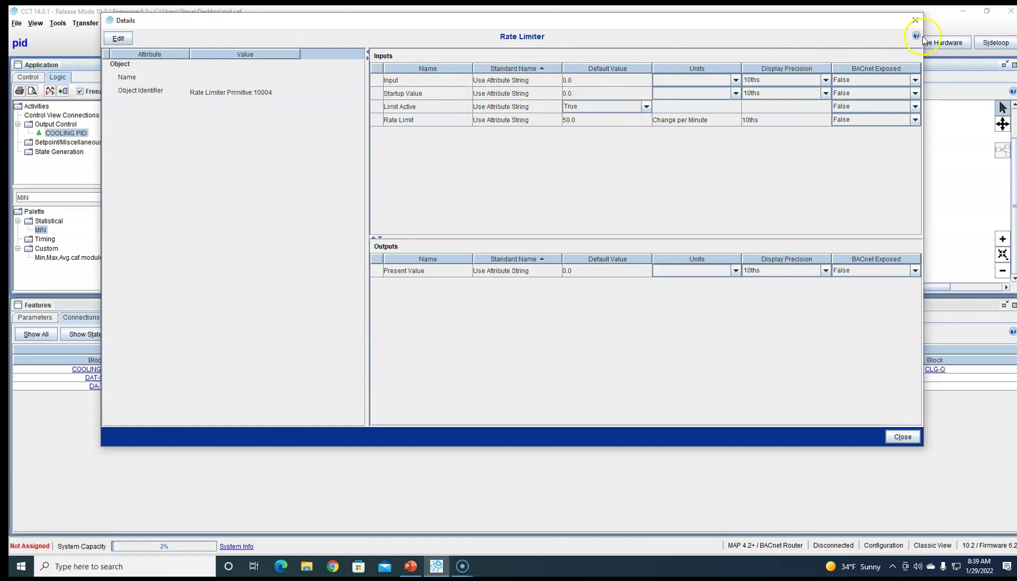
Set the Rate Limiter's Input default value to 100.0, apply it, and close the details
{"action": "left_click", "coordinate": [915, 20]}
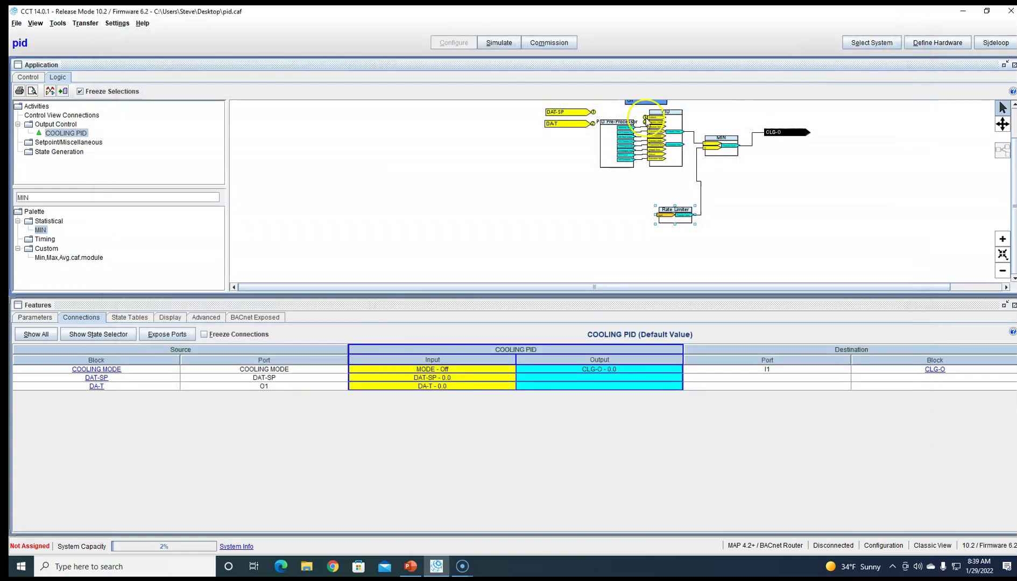
{"action": "left_click", "coordinate": [63, 92]}
{"action": "left_click", "coordinate": [33, 78]}
{"action": "double_click", "coordinate": [671, 217]}
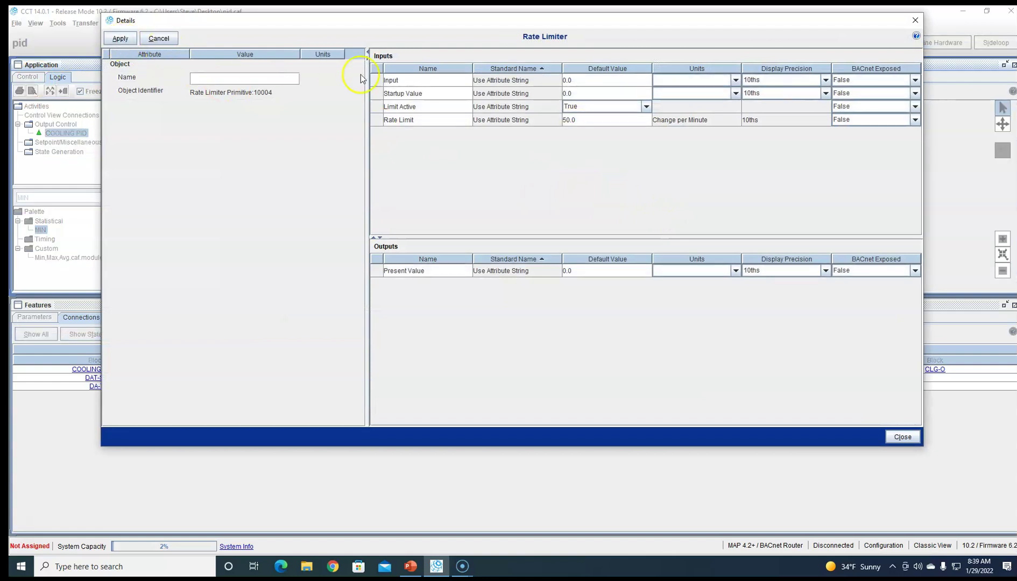
{"action": "left_click", "coordinate": [611, 80]}
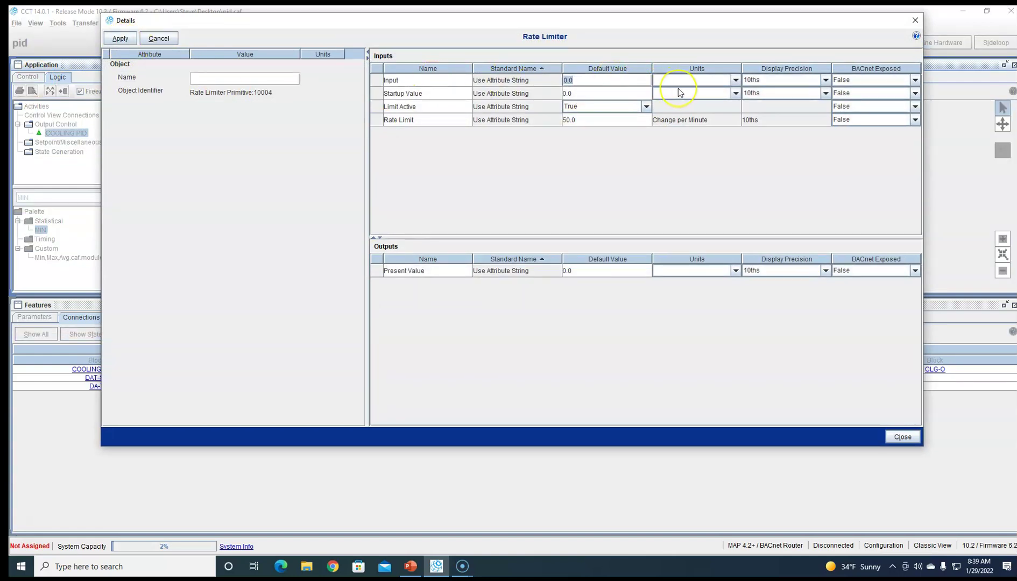
{"action": "type", "text": "100"}
{"action": "left_click", "coordinate": [116, 38]}
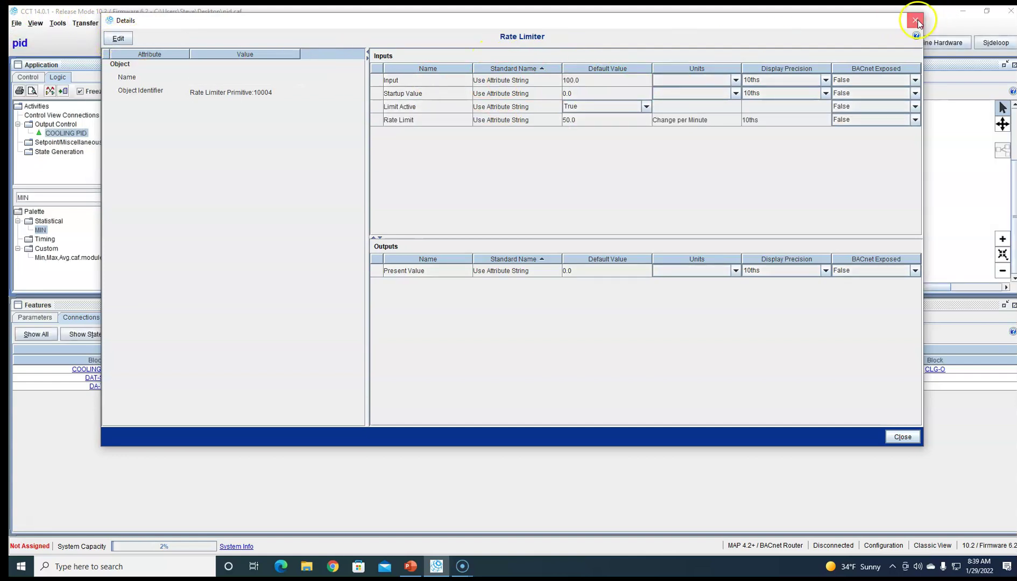
{"action": "left_click", "coordinate": [917, 22]}
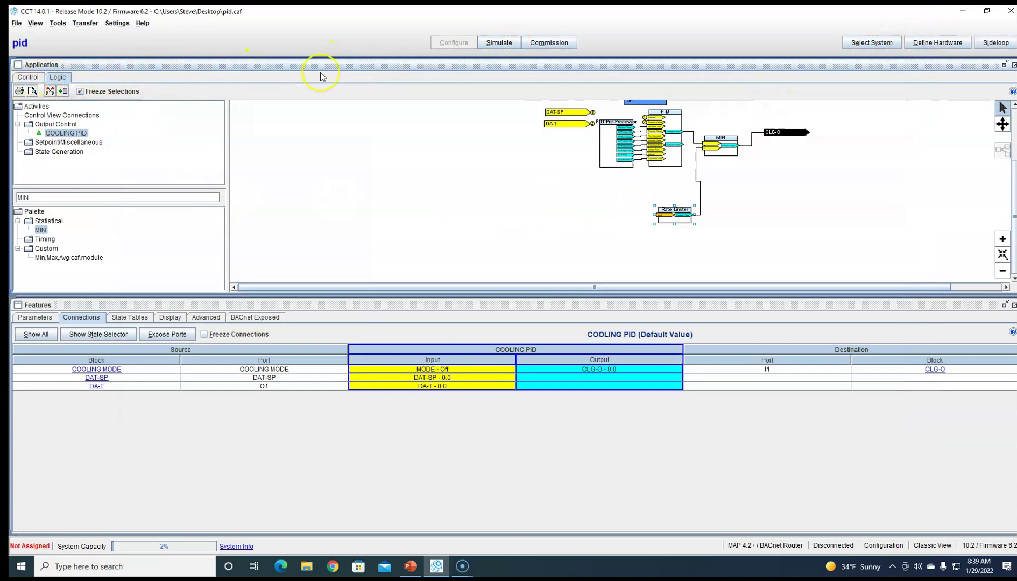
Save the logic and simulate from DA-T 65.0 and DAT-SP 55.0, viewing the Control overview
{"action": "left_click", "coordinate": [499, 45]}
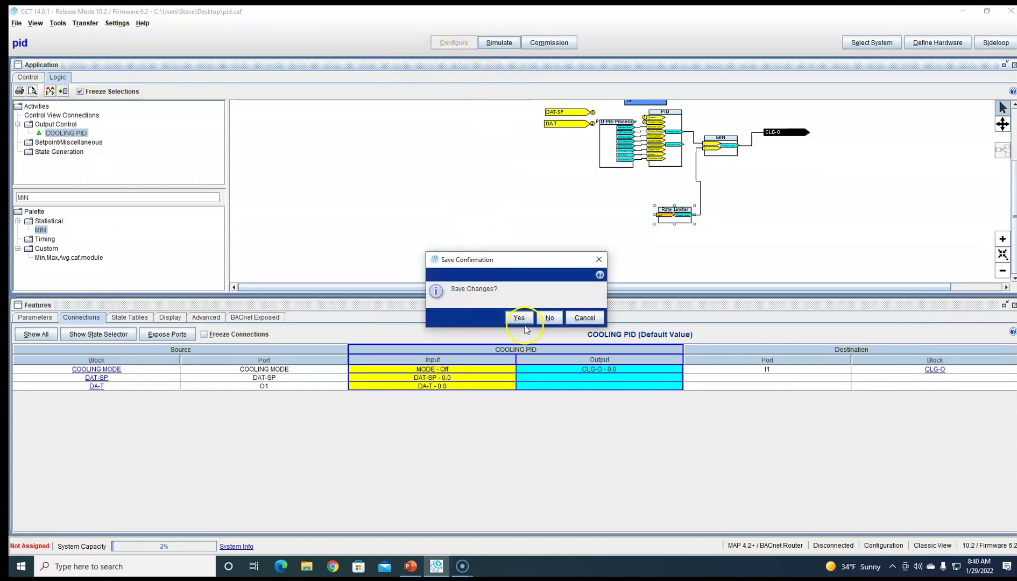
{"action": "left_click", "coordinate": [552, 317]}
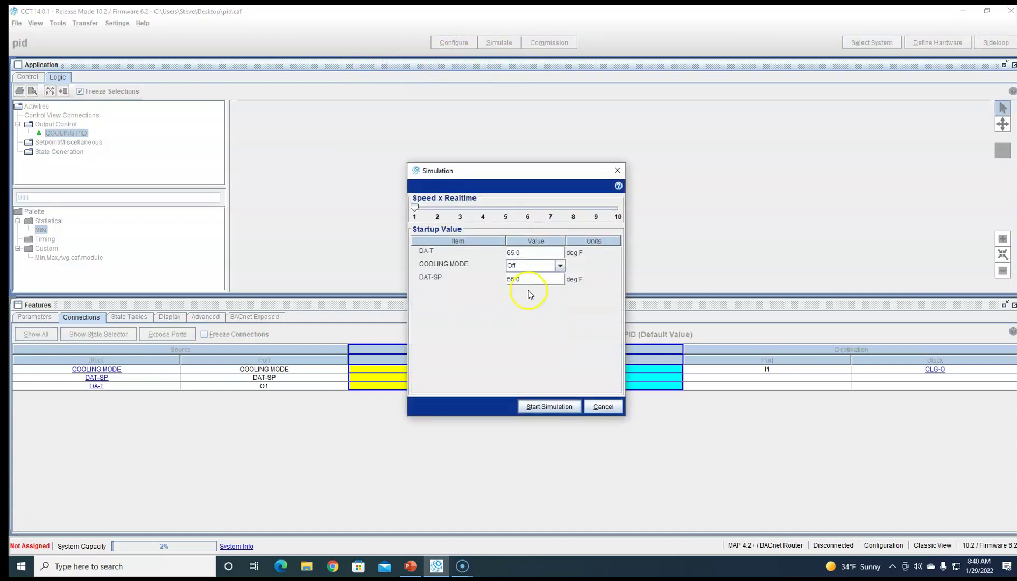
{"action": "left_click", "coordinate": [517, 252]}
{"action": "left_click", "coordinate": [554, 411]}
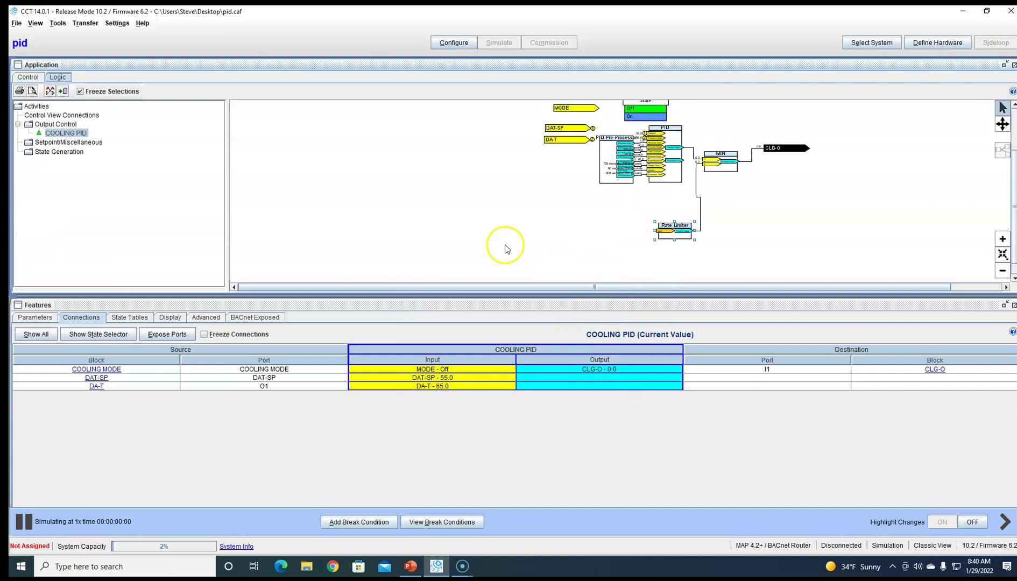
{"action": "left_click", "coordinate": [46, 106]}
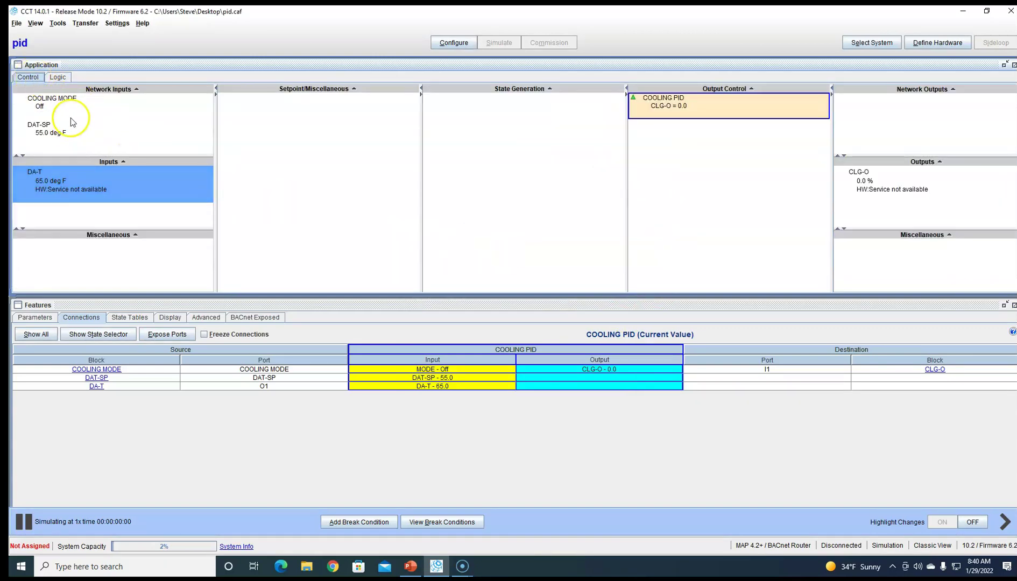
Command COOLING MODE to On in the running simulation
{"action": "right_click", "coordinate": [43, 106]}
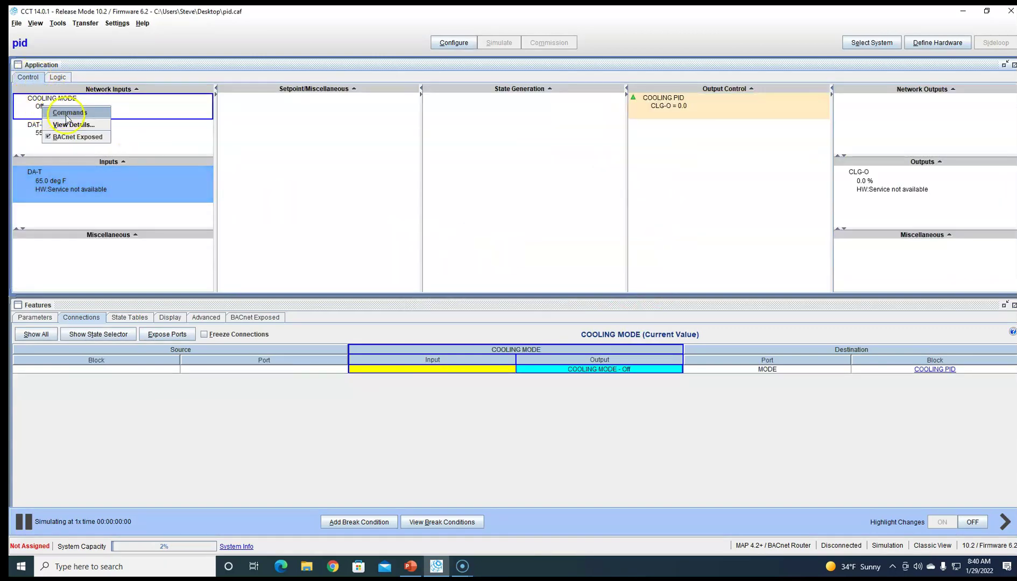
{"action": "left_click", "coordinate": [56, 113]}
{"action": "left_click", "coordinate": [83, 84]}
{"action": "left_click", "coordinate": [84, 106]}
{"action": "left_click", "coordinate": [63, 117]}
{"action": "left_click", "coordinate": [108, 152]}
Open the COOLING PID logic and override DA-T to 0.0 to watch the Rate Limiter and CLG-O
{"action": "right_click", "coordinate": [690, 109]}
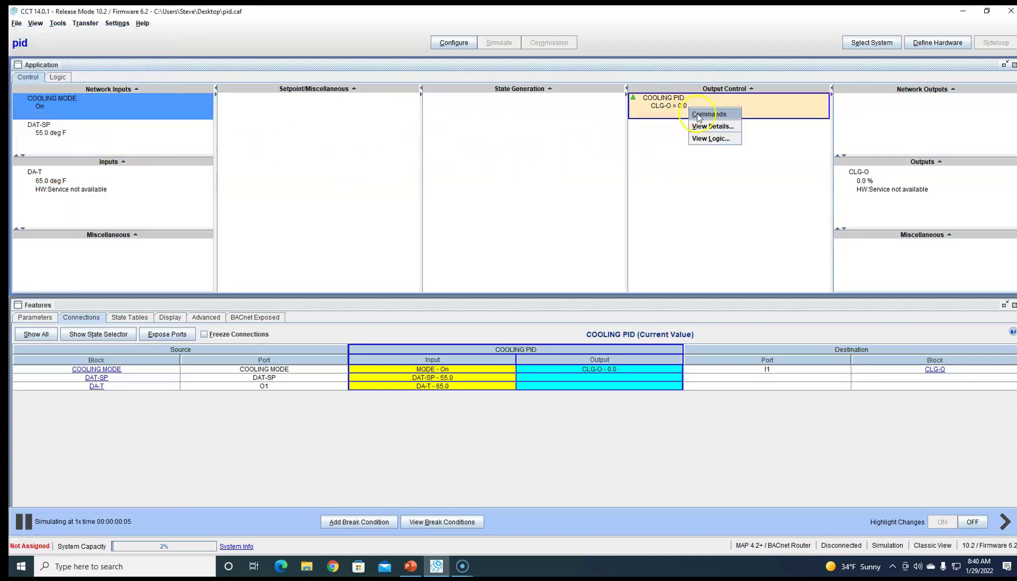
{"action": "left_click", "coordinate": [710, 138]}
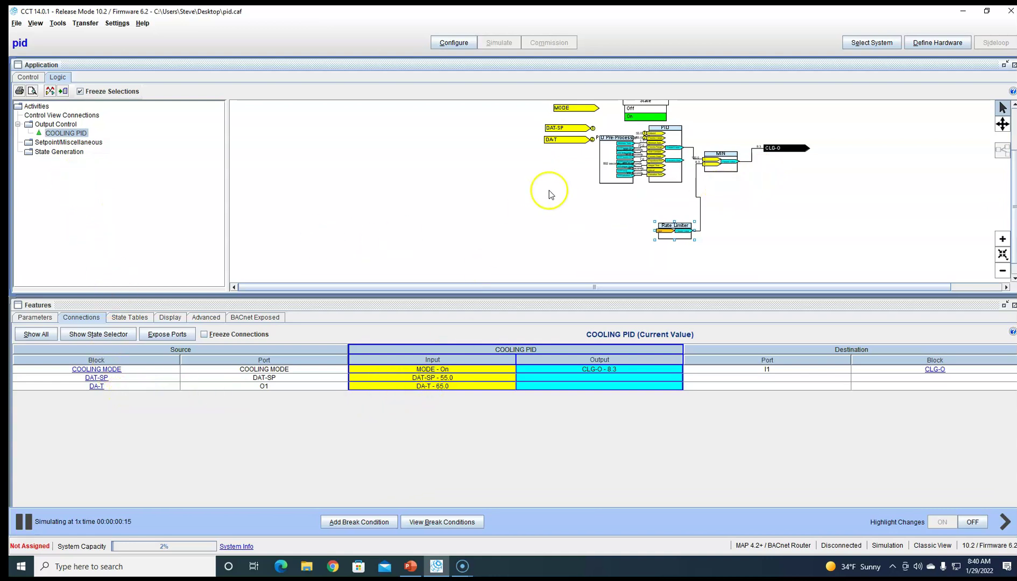
{"action": "left_click", "coordinate": [561, 142]}
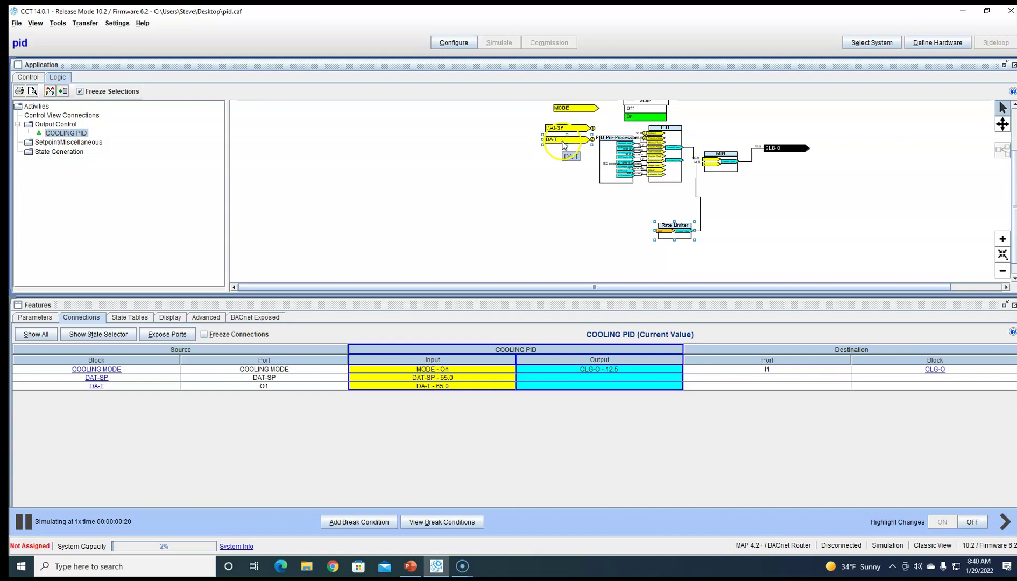
{"action": "left_click", "coordinate": [556, 146]}
{"action": "right_click", "coordinate": [553, 147]}
{"action": "left_click", "coordinate": [563, 151]}
{"action": "left_click", "coordinate": [63, 117]}
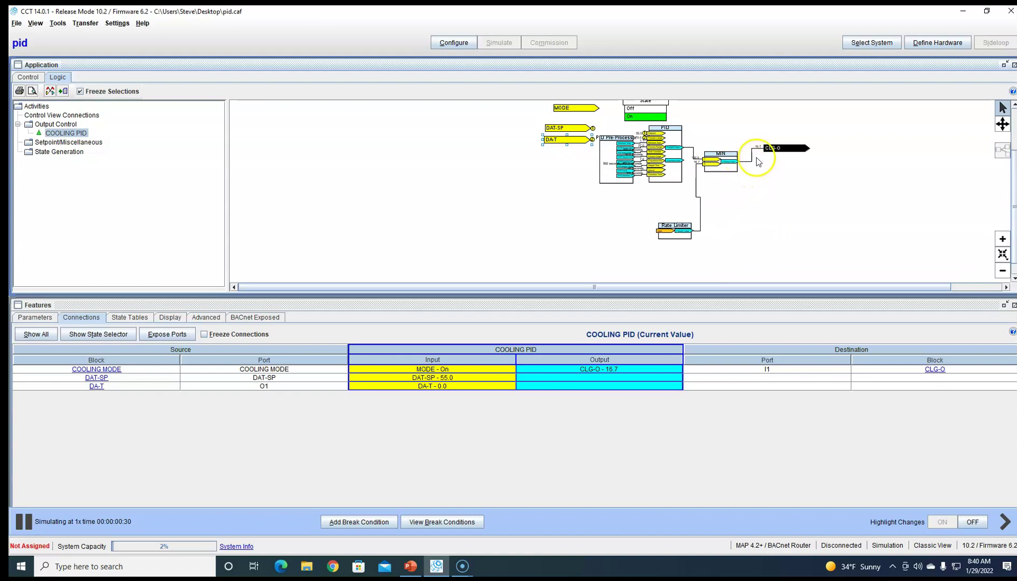
{"action": "scroll", "coordinate": [750, 162], "scroll_direction": "up", "scroll_amount": 1}
{"action": "scroll", "coordinate": [748, 163], "scroll_direction": "up", "scroll_amount": 4}
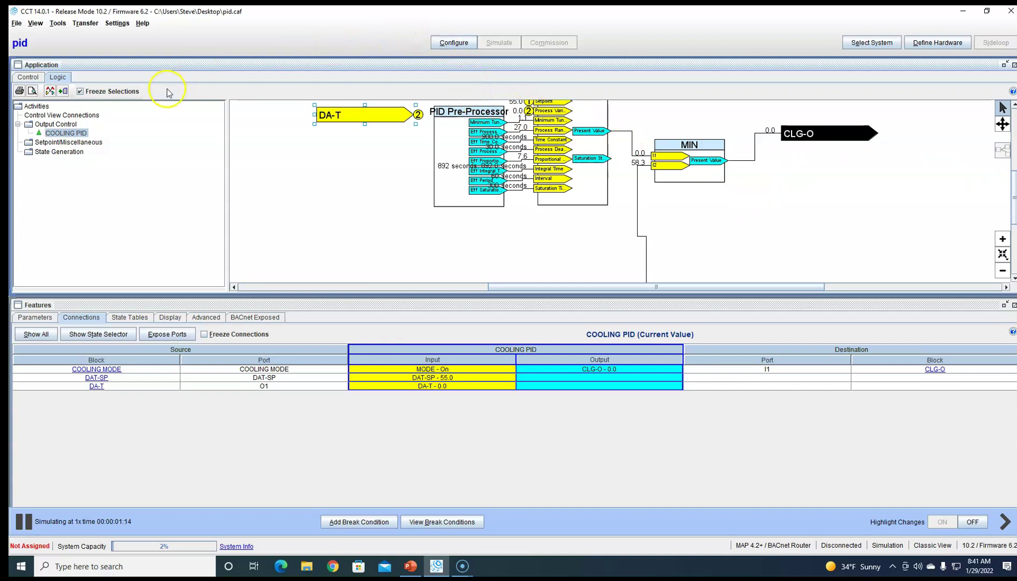
Exit the simulation and confirm, returning the COOLING PID logic to configuration defaults
{"action": "left_click", "coordinate": [454, 42]}
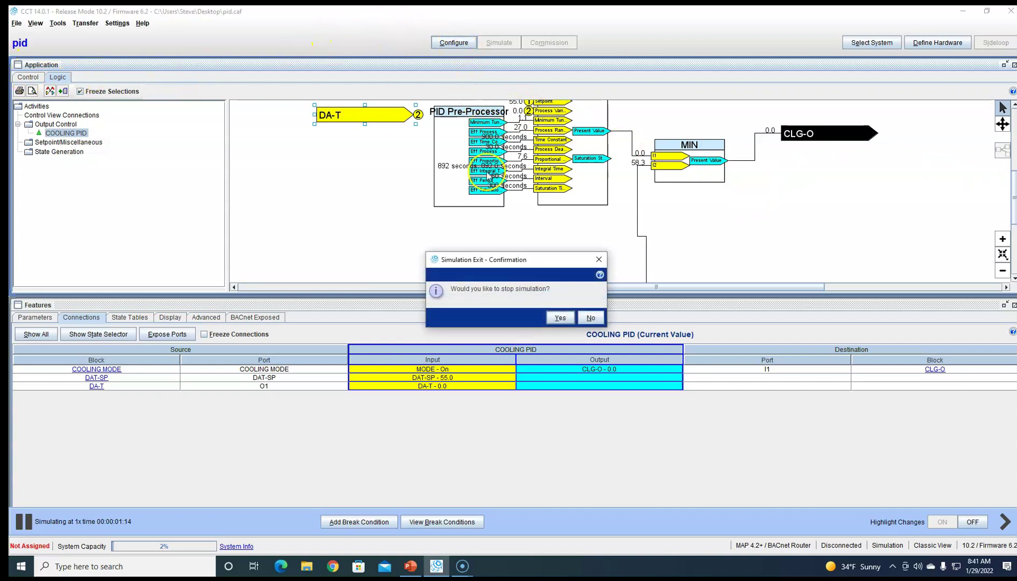
{"action": "left_click", "coordinate": [565, 318]}
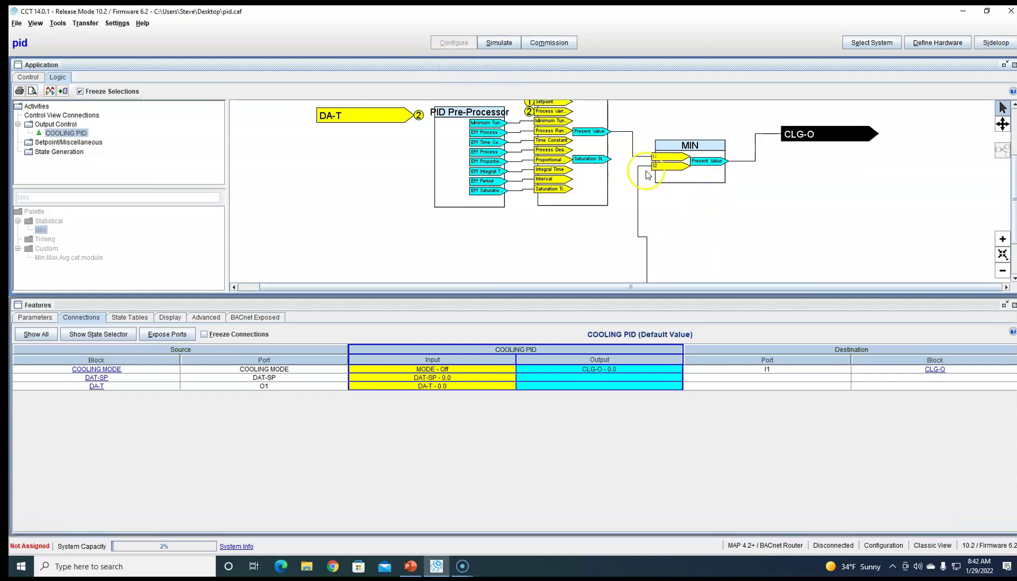
{"action": "scroll", "coordinate": [681, 215], "scroll_direction": "down", "scroll_amount": 1}
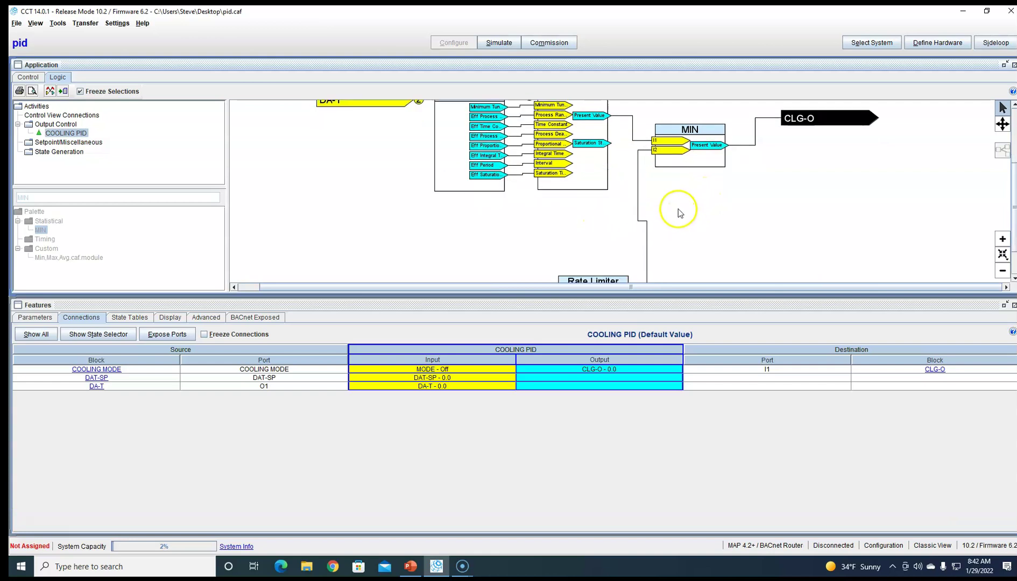
Delete the MIN block from the diagram and confirm the removal
{"action": "right_click", "coordinate": [691, 156]}
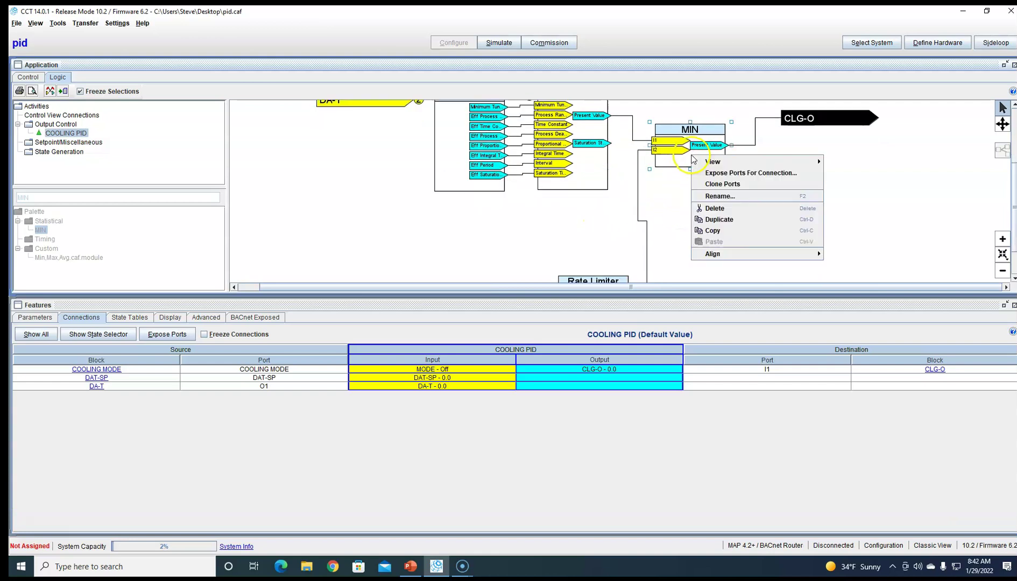
{"action": "left_click", "coordinate": [733, 207]}
{"action": "left_click", "coordinate": [562, 316]}
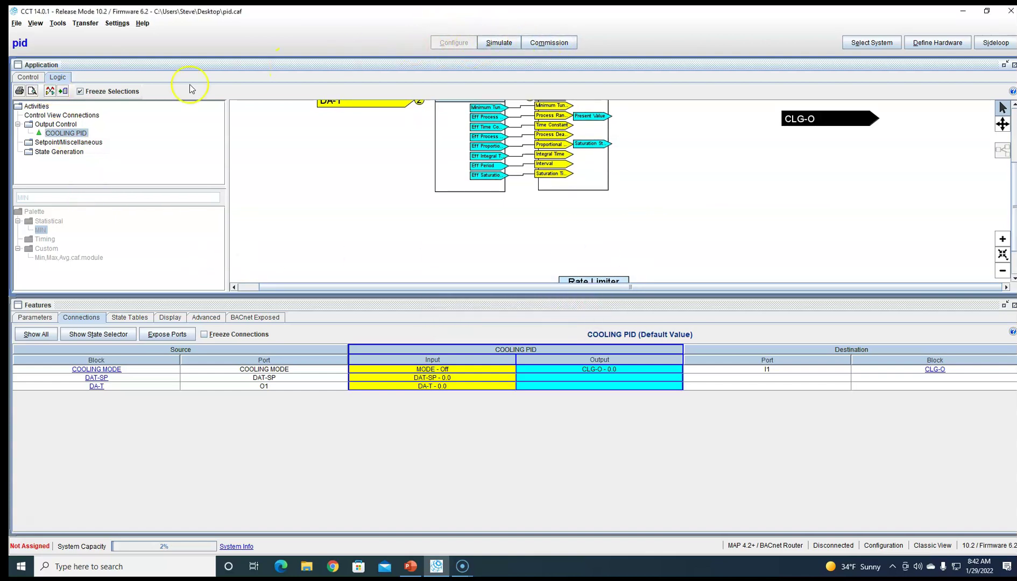
Reopen the COOLING PID logic diagram from the control overview
{"action": "left_click", "coordinate": [28, 78]}
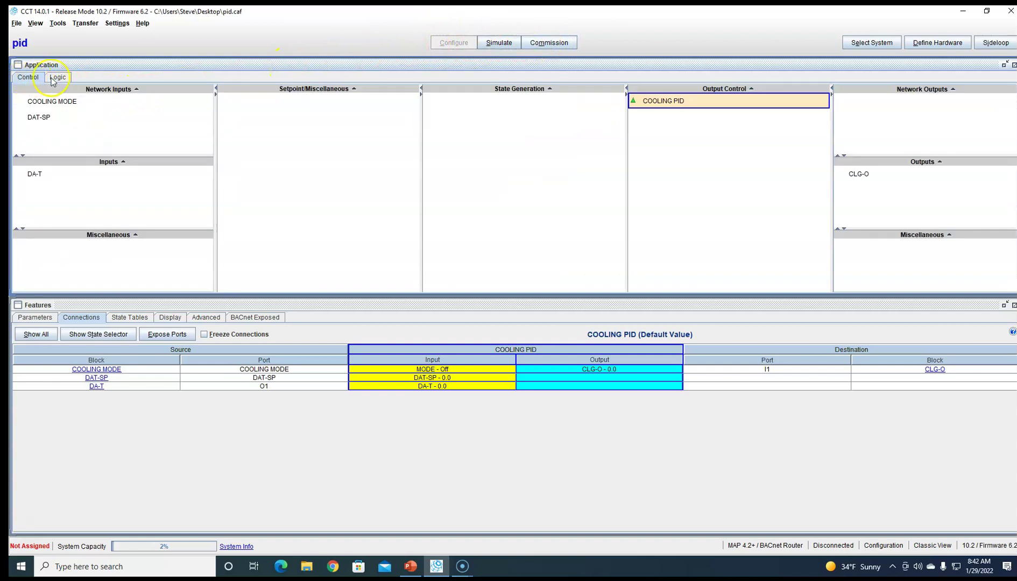
{"action": "right_click", "coordinate": [675, 104]}
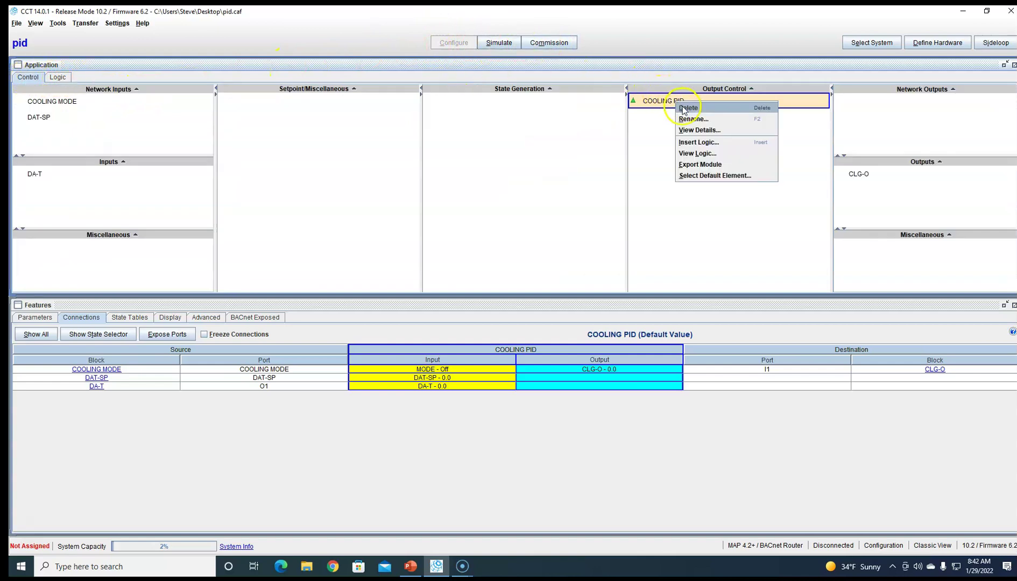
{"action": "left_click", "coordinate": [726, 155]}
{"action": "right_click", "coordinate": [685, 151]}
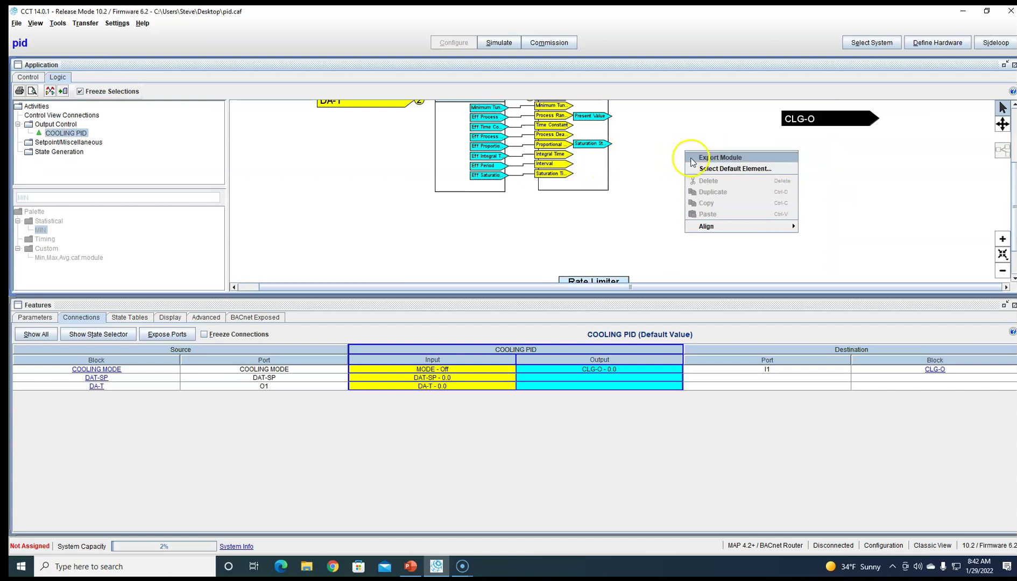
{"action": "left_click", "coordinate": [463, 192]}
{"action": "left_click_drag", "start_coordinate": [40, 230], "coordinate": [470, 82]}
Start a simulation without saving changes, then cancel it
{"action": "left_click", "coordinate": [500, 42]}
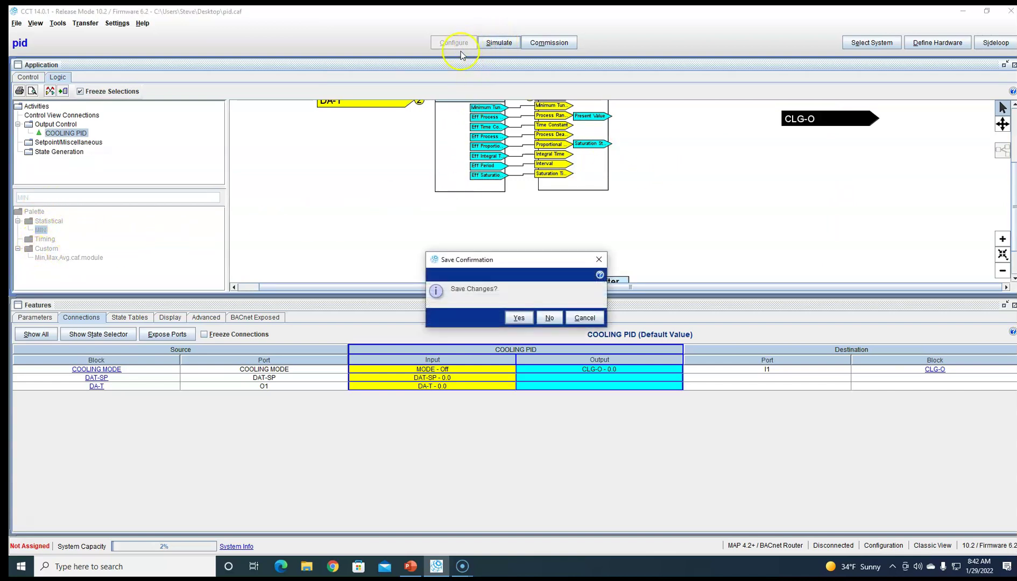
{"action": "left_click", "coordinate": [545, 316]}
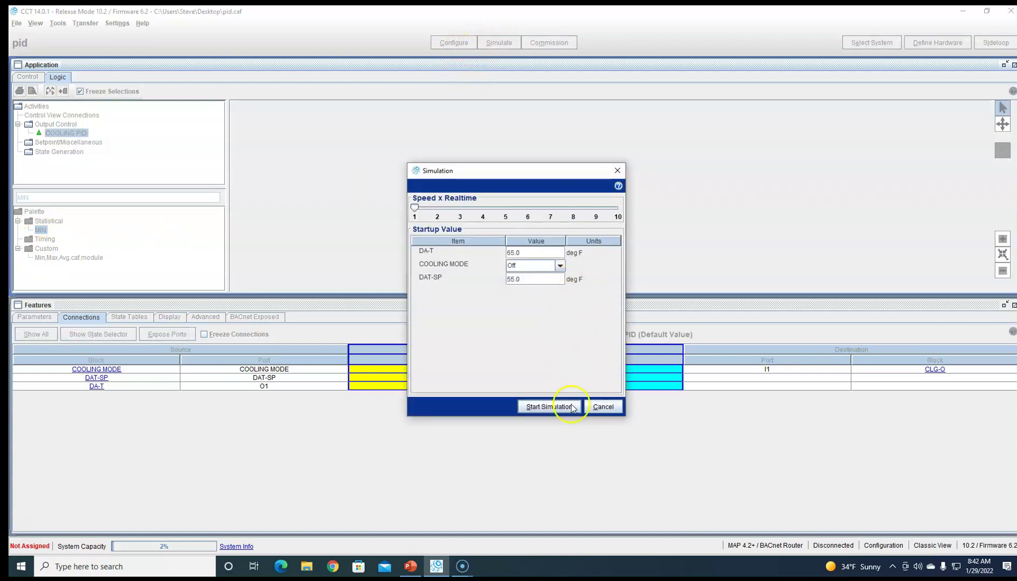
{"action": "left_click", "coordinate": [604, 407]}
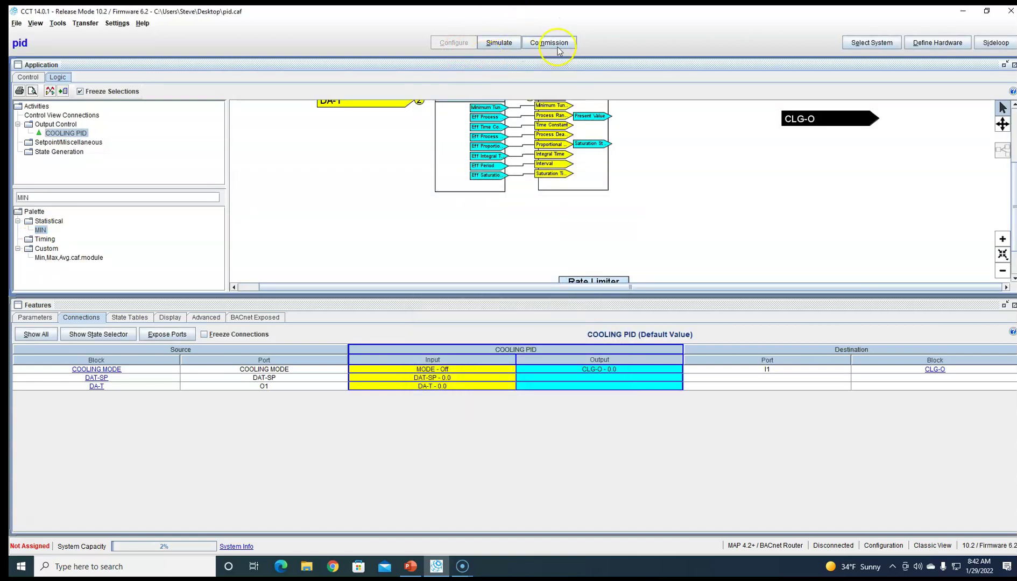
Filter the logic palette to show the MAX block
{"action": "left_click", "coordinate": [29, 77]}
{"action": "left_click", "coordinate": [57, 78]}
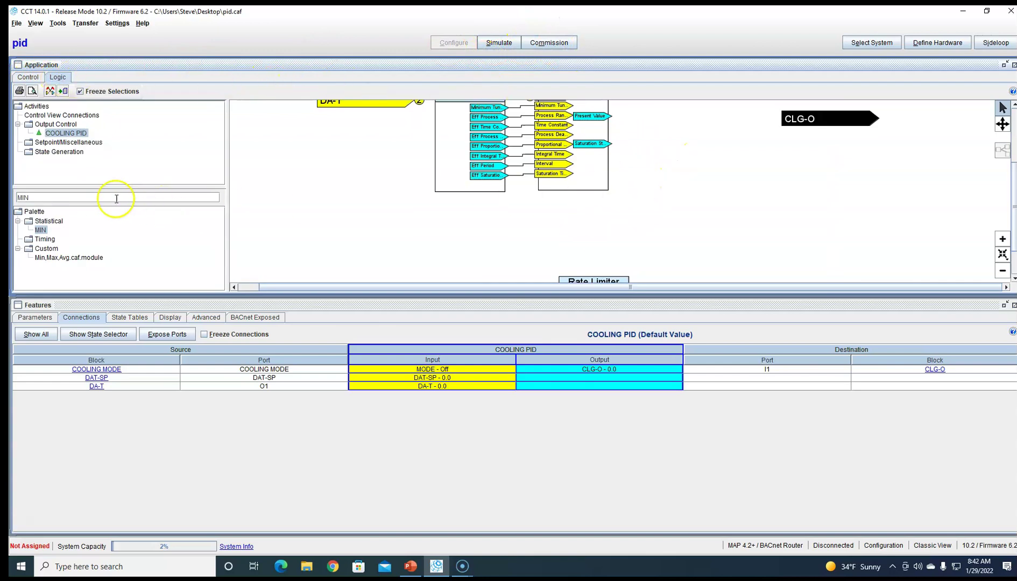
{"action": "left_click", "coordinate": [91, 198]}
{"action": "key", "text": "BackSpace"}
{"action": "key", "text": "BackSpace"}
{"action": "key", "text": "BackSpace"}
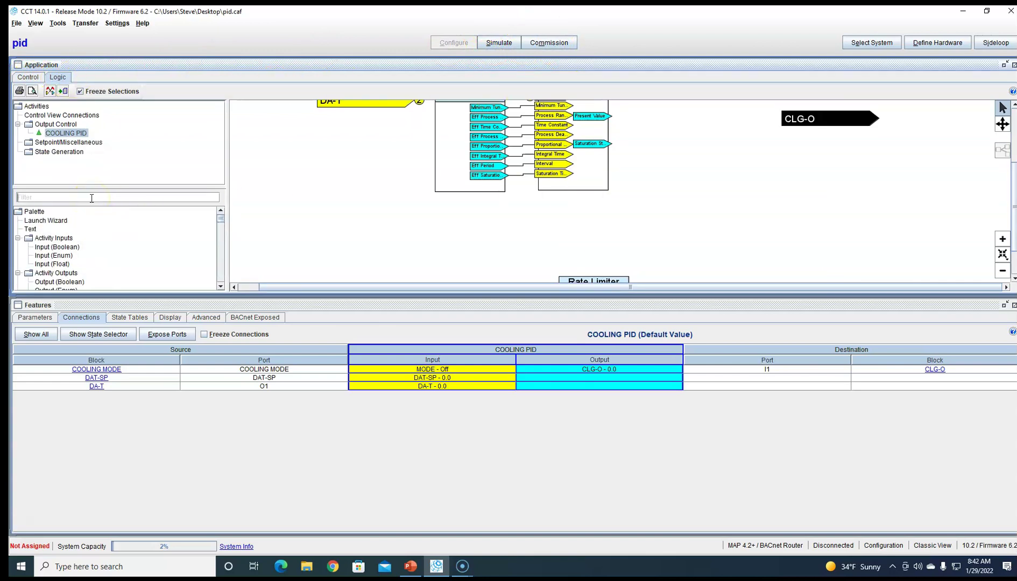
{"action": "type", "text": "MAX"}
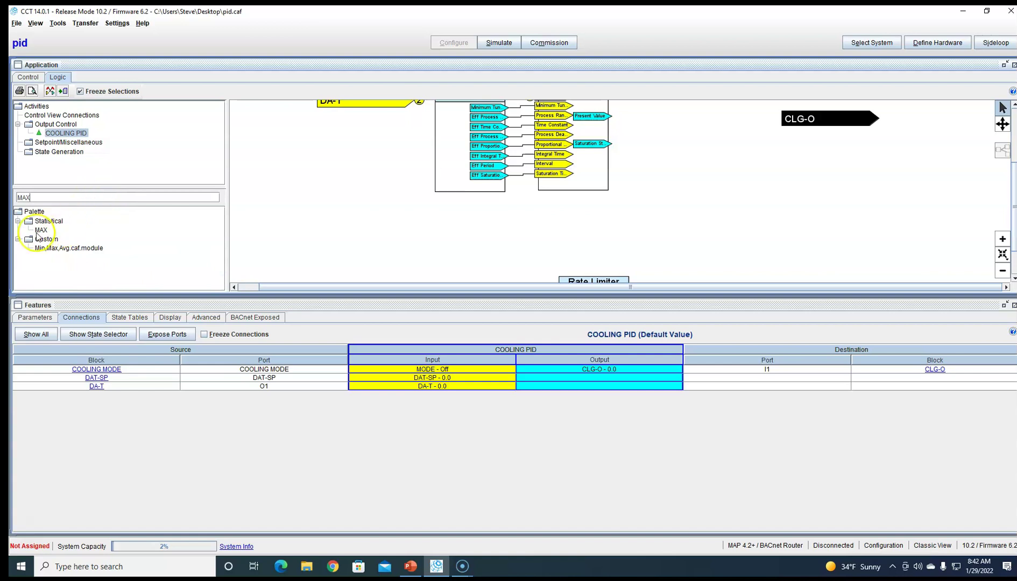
Place a MAX block to the right of the PID and move the Rate Limiter up beside it
{"action": "left_click_drag", "start_coordinate": [37, 234], "coordinate": [628, 154]}
{"action": "left_click_drag", "start_coordinate": [702, 127], "coordinate": [674, 118]}
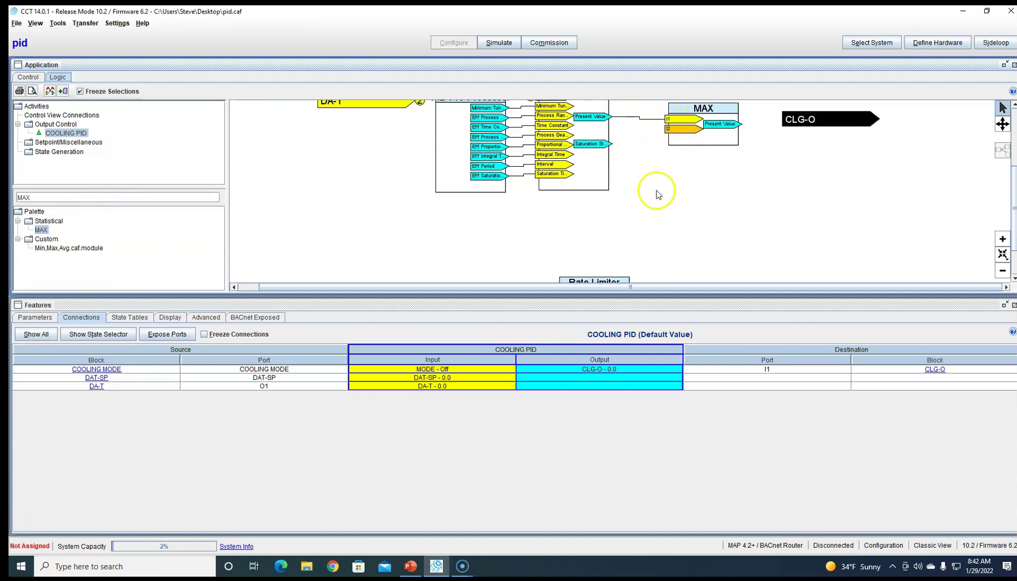
{"action": "scroll", "coordinate": [644, 245], "scroll_direction": "down", "scroll_amount": 2}
{"action": "mouse_move", "coordinate": [613, 249]}
{"action": "left_mouse_down"}
{"action": "mouse_move", "coordinate": [599, 185]}
{"action": "mouse_move", "coordinate": [670, 114]}
{"action": "mouse_move", "coordinate": [791, 104]}
{"action": "left_mouse_up"}
{"action": "scroll", "coordinate": [635, 215], "scroll_direction": "up", "scroll_amount": 1}
Connect the MAX output to CLG-O and set the Rate Limiter Input default to 0.0
{"action": "left_click", "coordinate": [577, 223]}
{"action": "double_click", "coordinate": [577, 223]}
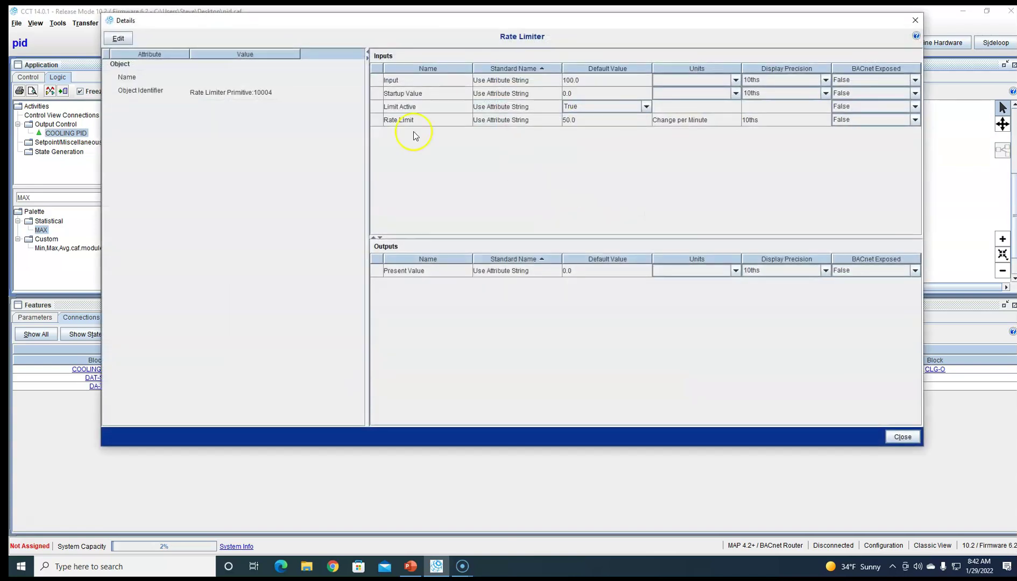
{"action": "double_click", "coordinate": [609, 78]}
{"action": "type", "text": "0"}
{"action": "key", "text": "Return"}
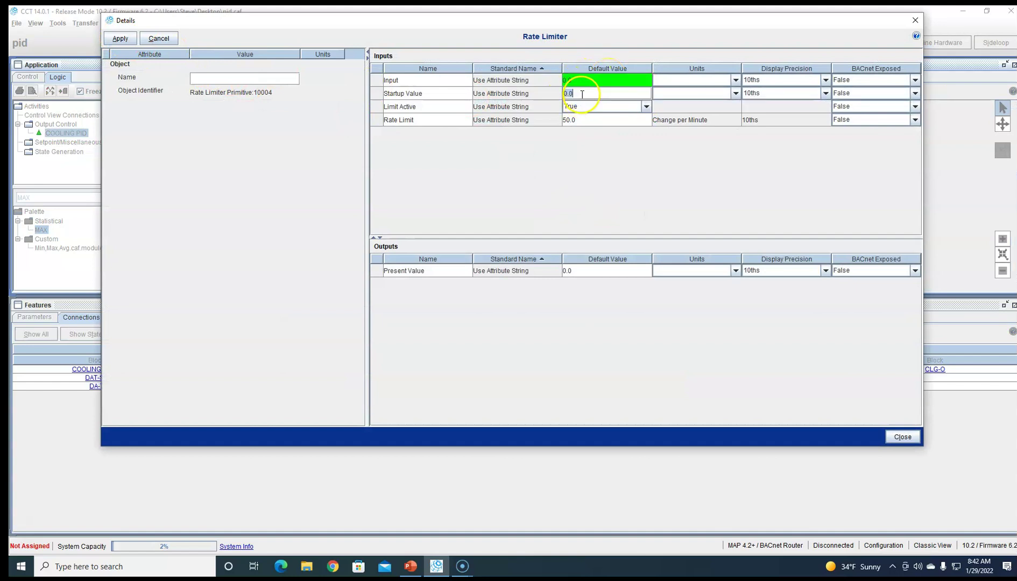
Set the Rate Limiter Startup Value to 100.0, keep Rate Limit 50.0, and apply
{"action": "double_click", "coordinate": [598, 93]}
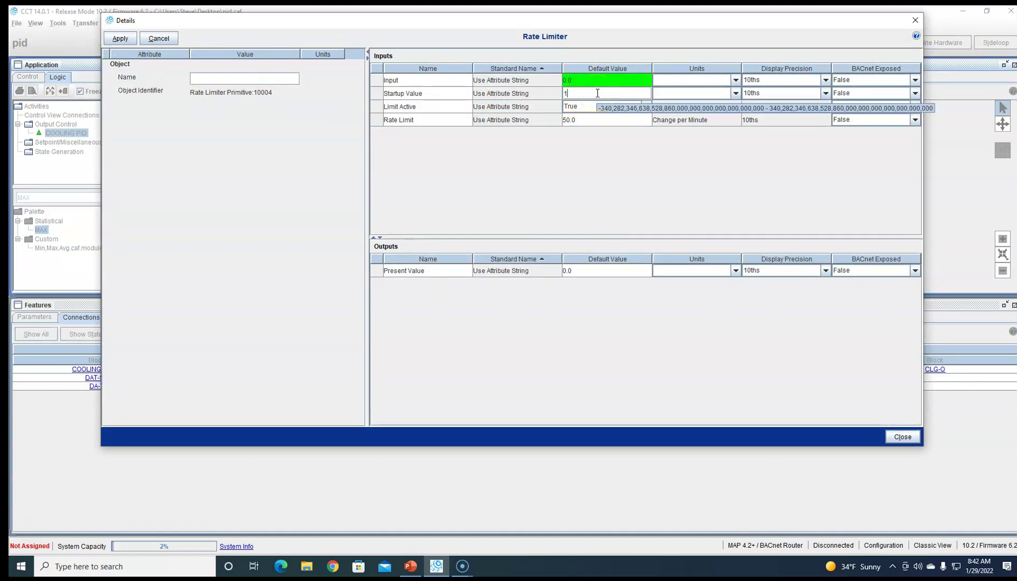
{"action": "type", "text": "100"}
{"action": "key", "text": "Return"}
{"action": "double_click", "coordinate": [579, 120]}
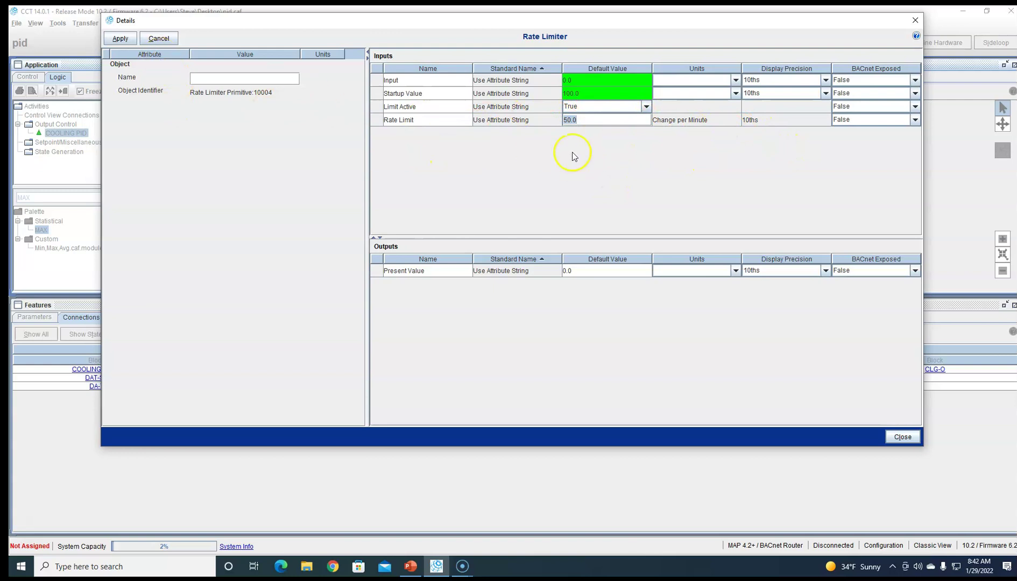
{"action": "left_click", "coordinate": [120, 38]}
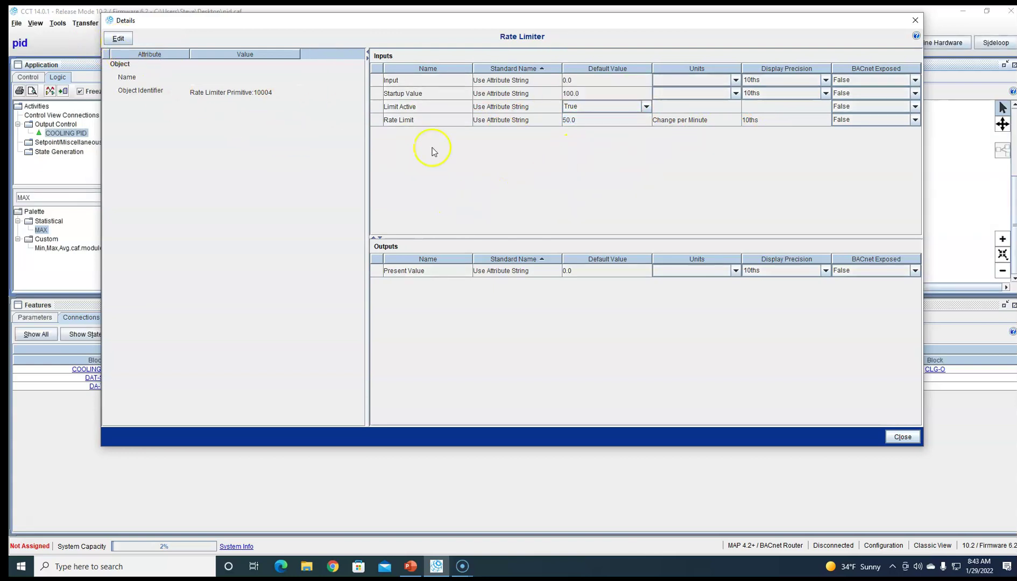
Close the Rate Limiter details and simulate unsaved, with DAT-SP and DA-T starting at 55.0
{"action": "left_click", "coordinate": [916, 21]}
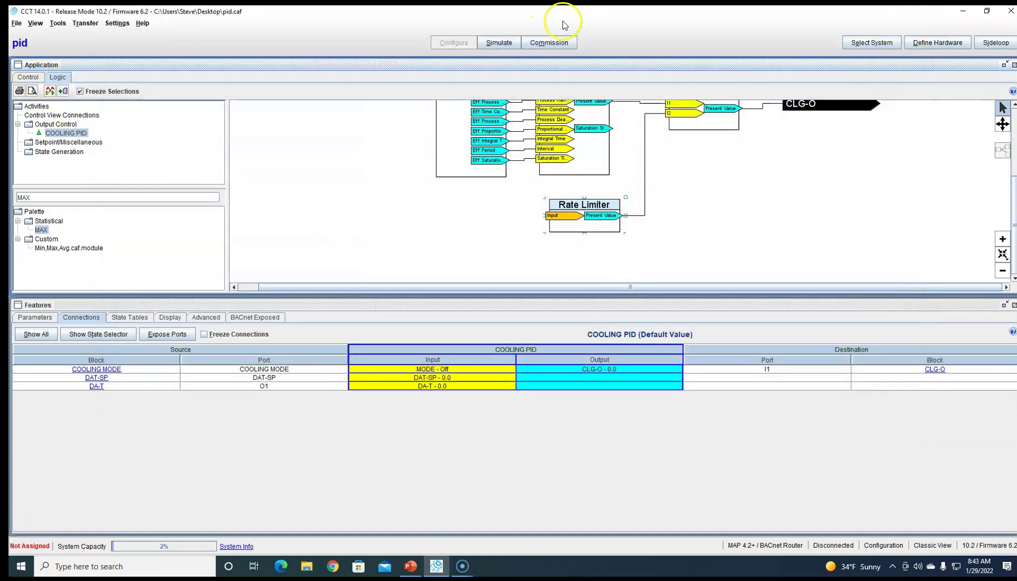
{"action": "left_click", "coordinate": [505, 45]}
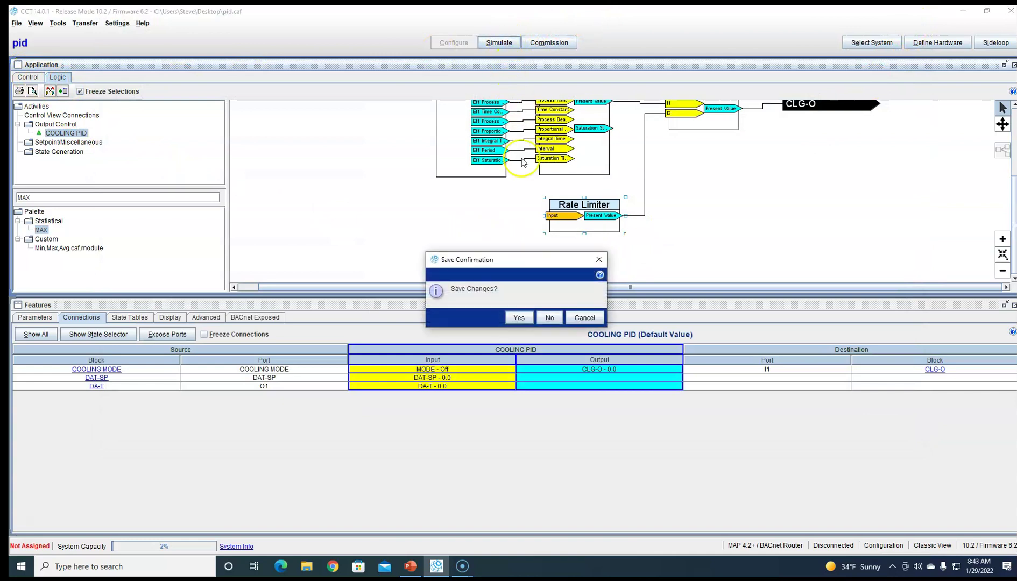
{"action": "left_click", "coordinate": [549, 321]}
{"action": "left_click", "coordinate": [531, 278]}
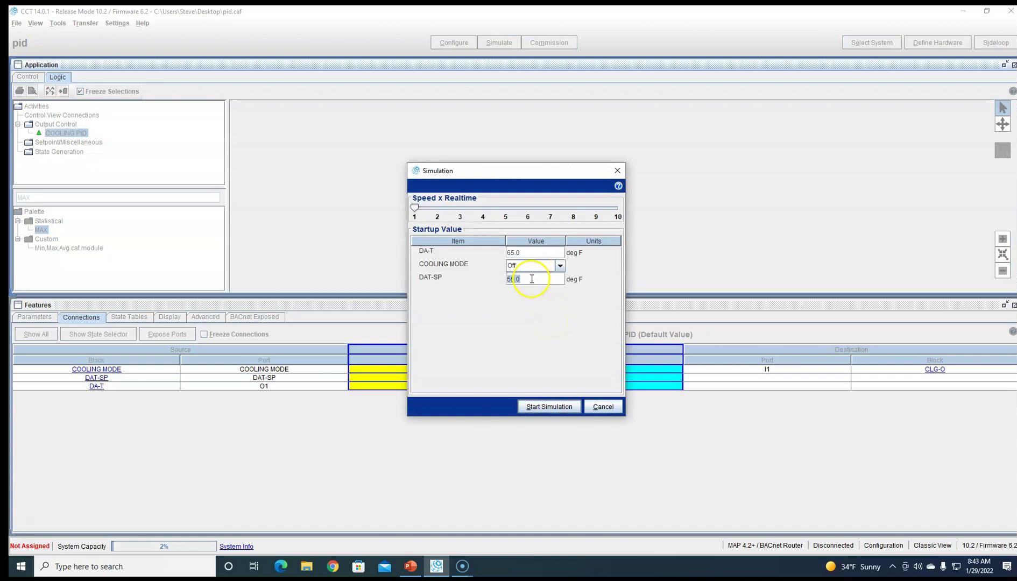
{"action": "left_click", "coordinate": [534, 253]}
{"action": "left_click", "coordinate": [555, 411]}
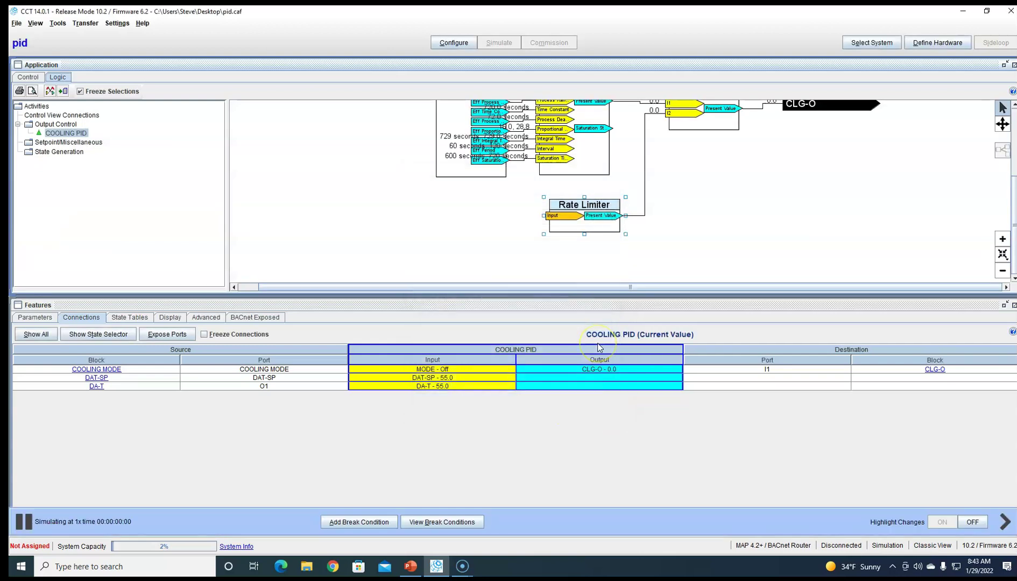
Send a MODE test value of On to the running simulation
{"action": "scroll", "coordinate": [663, 240], "scroll_direction": "up", "scroll_amount": 3}
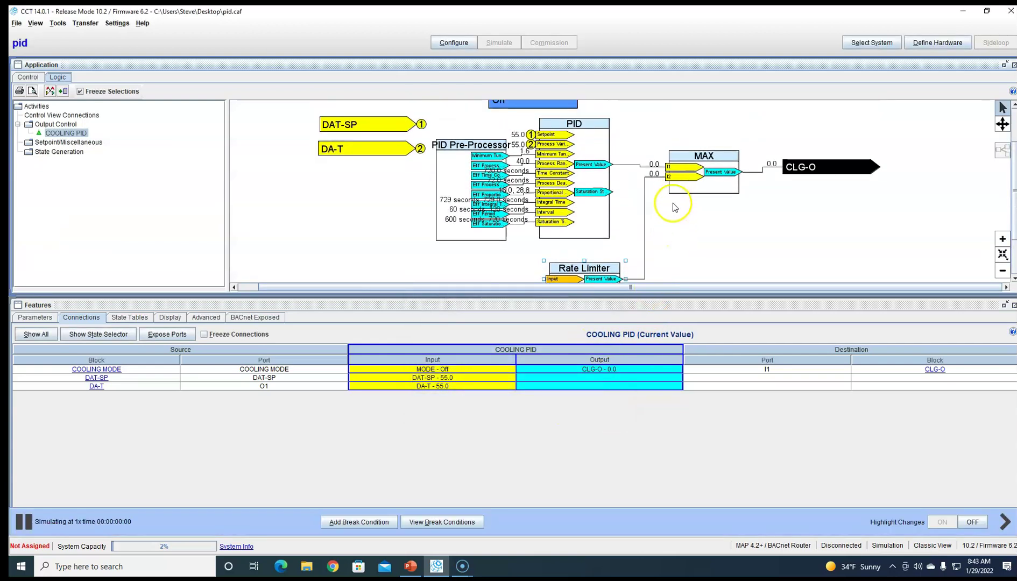
{"action": "scroll", "coordinate": [681, 208], "scroll_direction": "down", "scroll_amount": 1}
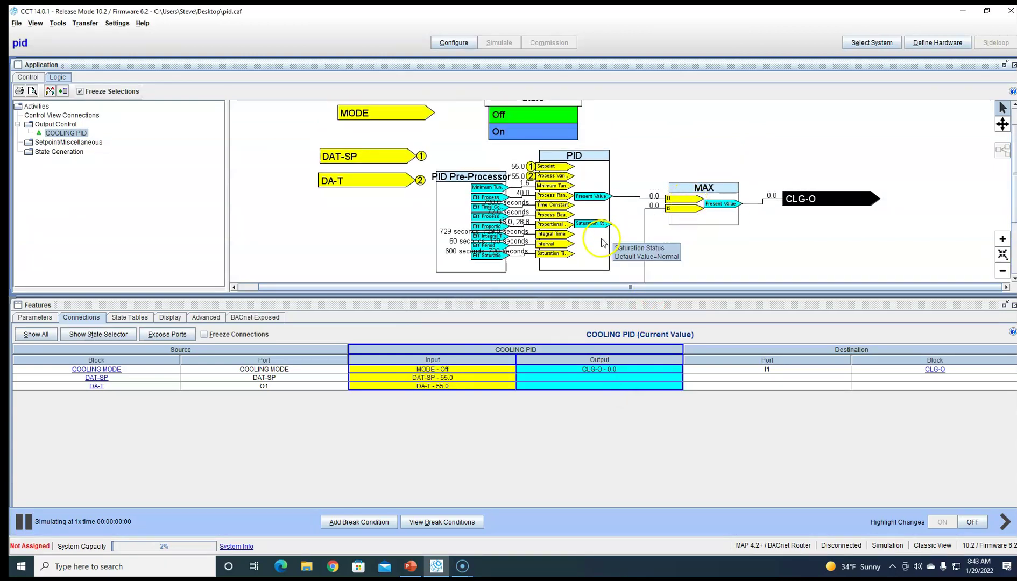
{"action": "scroll", "coordinate": [616, 238], "scroll_direction": "down", "scroll_amount": 1}
{"action": "scroll", "coordinate": [668, 223], "scroll_direction": "down", "scroll_amount": 1}
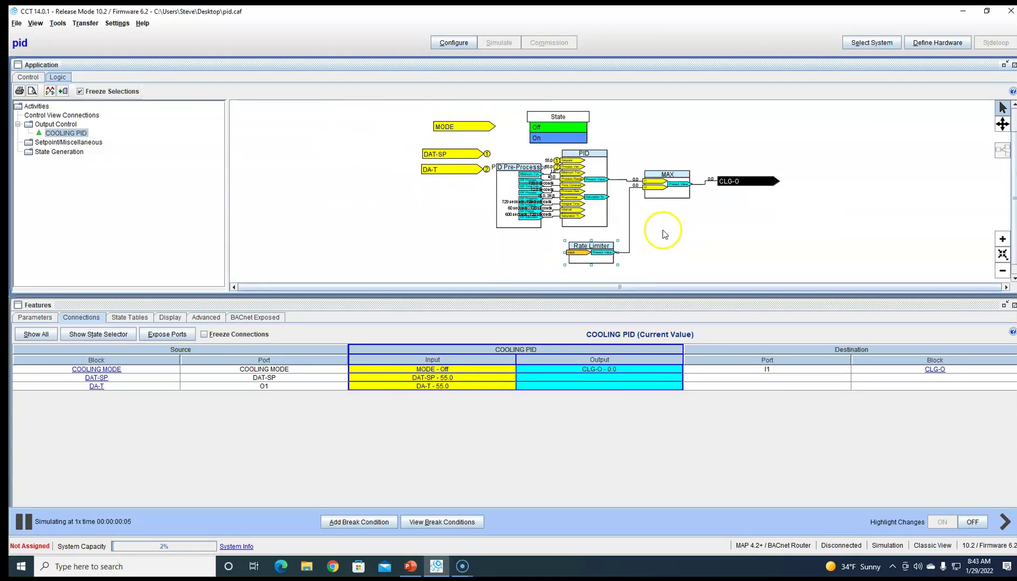
{"action": "left_click", "coordinate": [735, 183]}
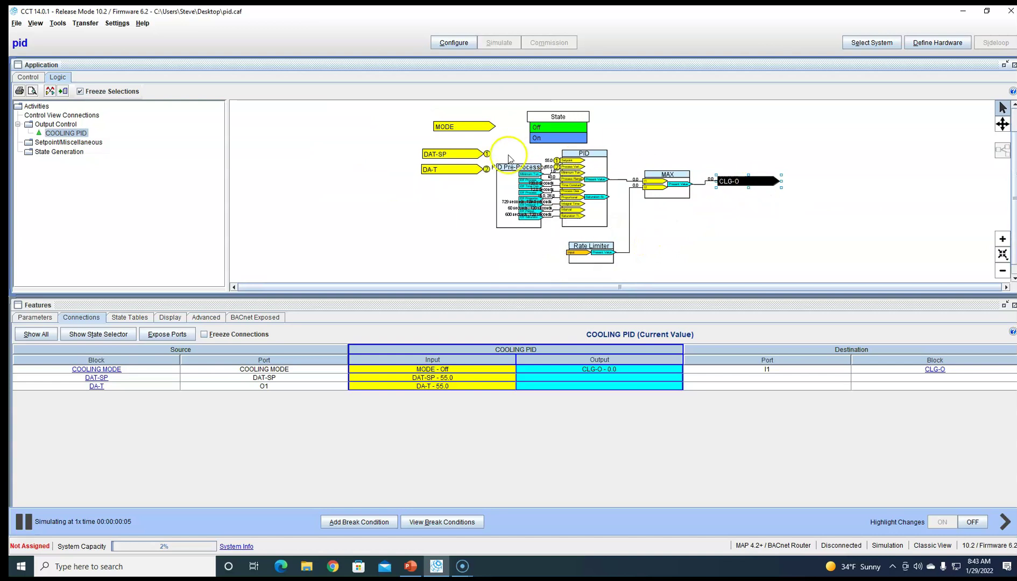
{"action": "left_click", "coordinate": [446, 130]}
{"action": "left_click", "coordinate": [451, 134]}
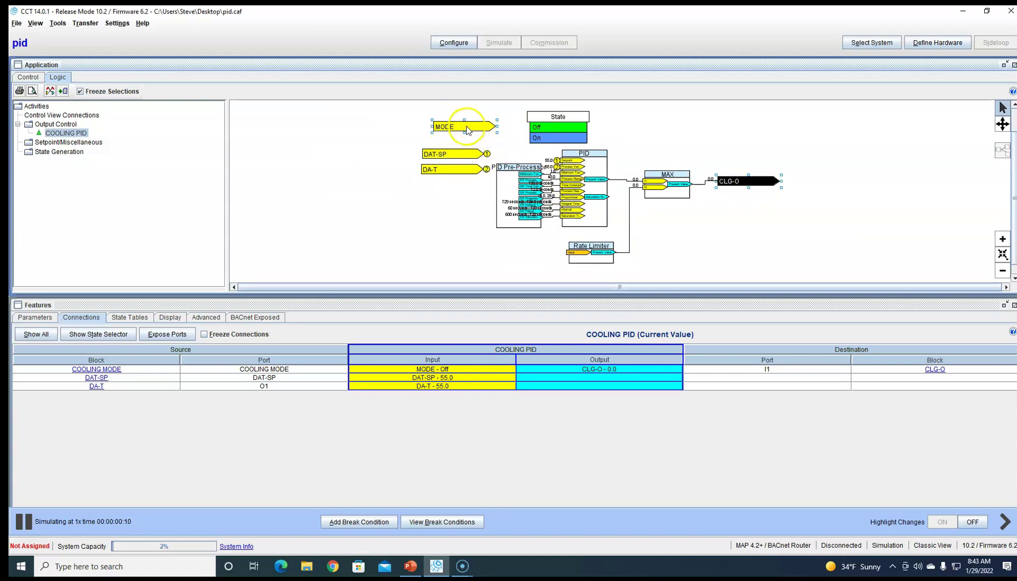
{"action": "double_click", "coordinate": [452, 135]}
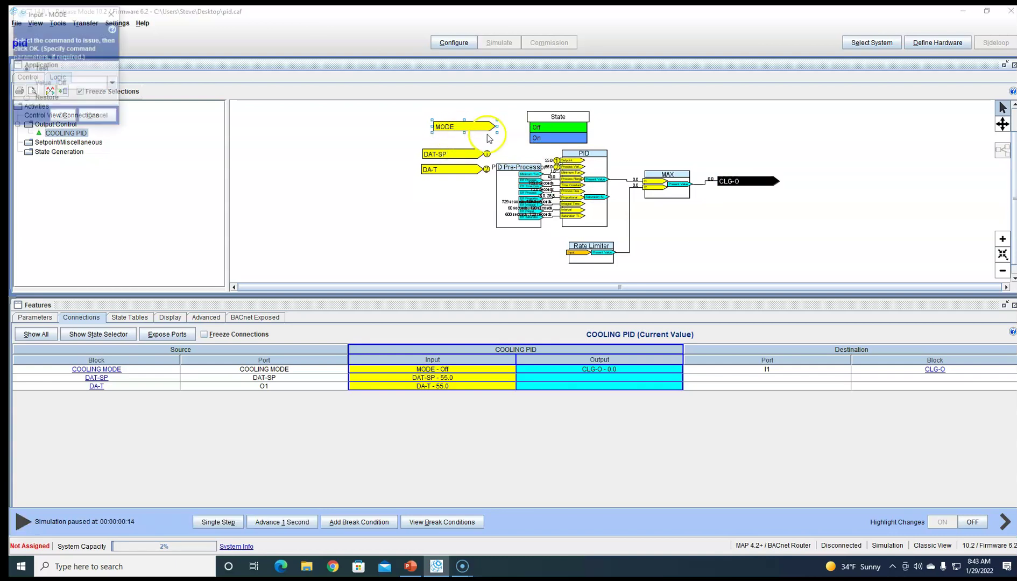
{"action": "left_click", "coordinate": [102, 85]}
{"action": "left_click", "coordinate": [96, 105]}
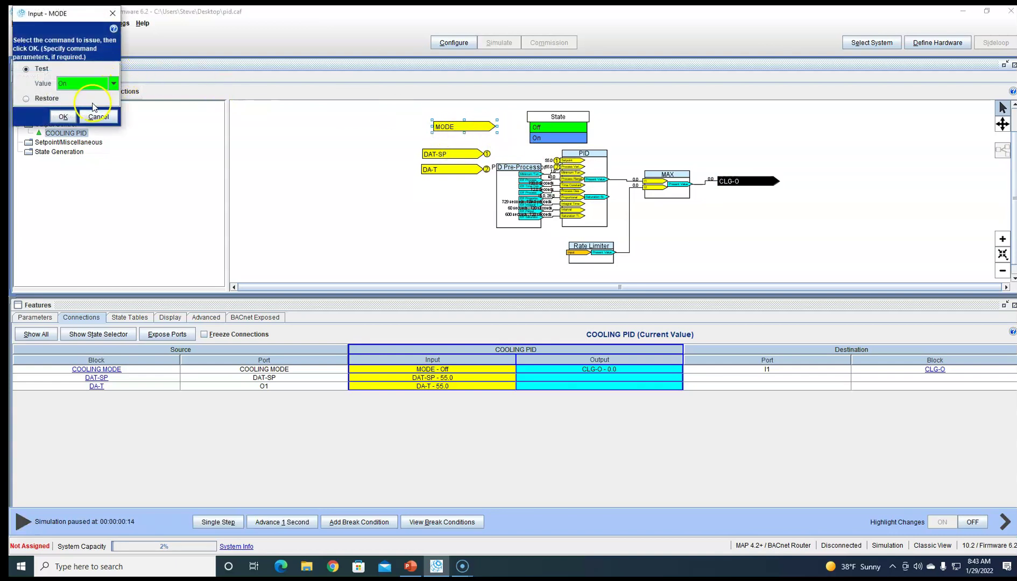
{"action": "left_click", "coordinate": [63, 117]}
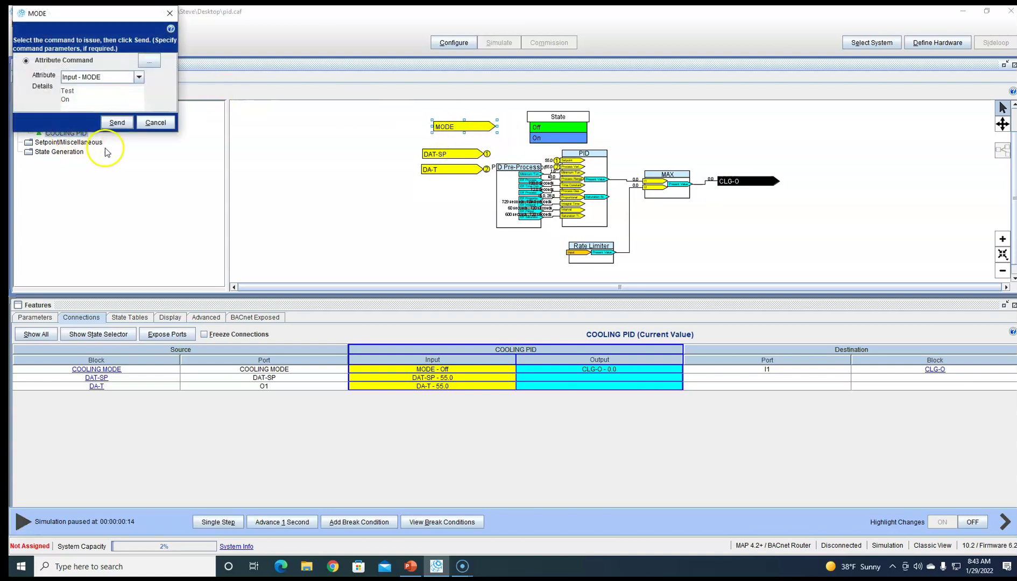
{"action": "left_click", "coordinate": [117, 122]}
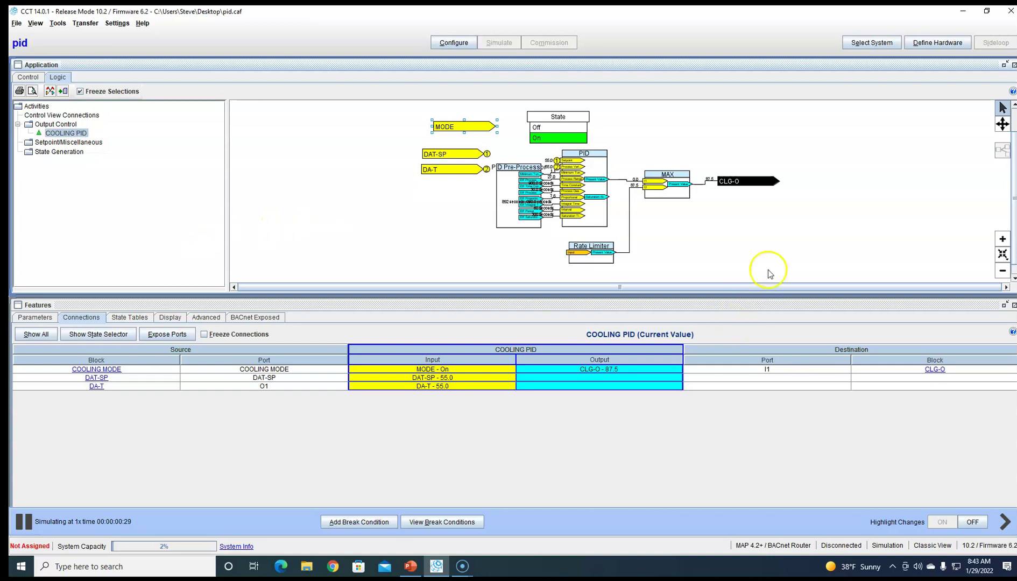
Send a DA-T test value of 60.0 to the simulation, then reselect DA-T
{"action": "mouse_move", "coordinate": [745, 187]}
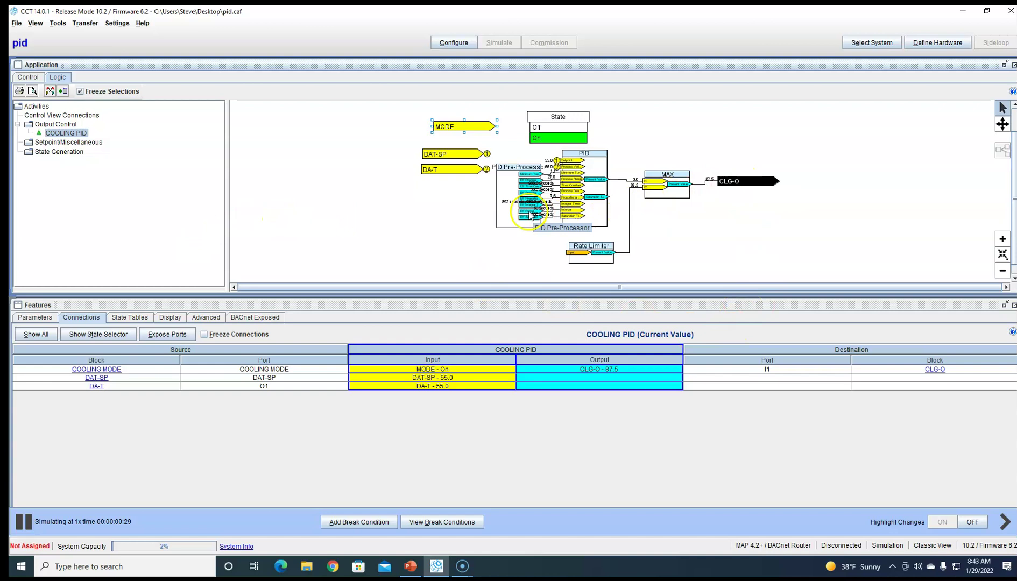
{"action": "left_click", "coordinate": [447, 176]}
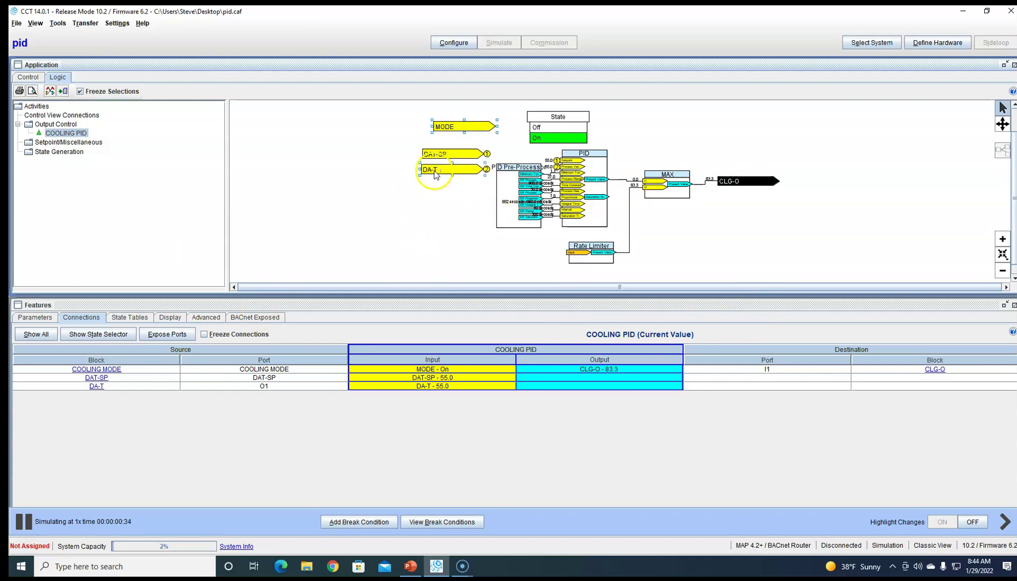
{"action": "left_click", "coordinate": [452, 195]}
{"action": "right_click", "coordinate": [450, 171]}
{"action": "left_click", "coordinate": [462, 179]}
{"action": "left_click", "coordinate": [73, 83]}
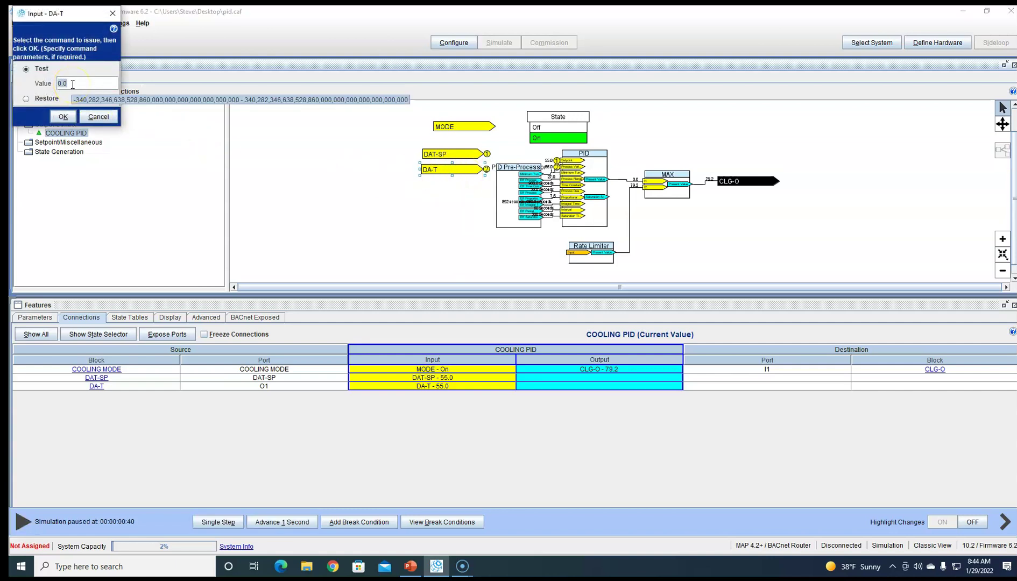
{"action": "left_click", "coordinate": [62, 117]}
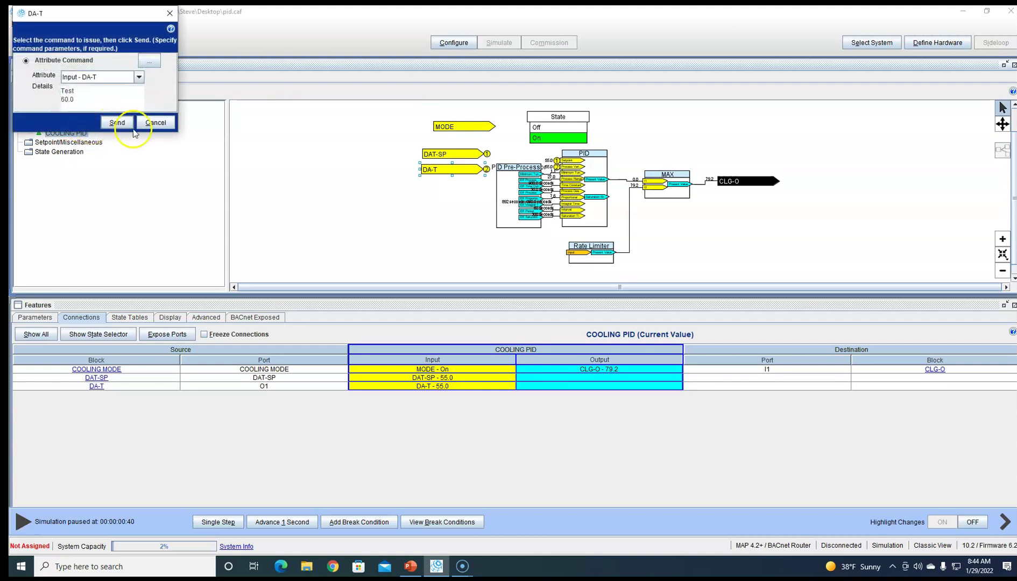
{"action": "left_click", "coordinate": [122, 124]}
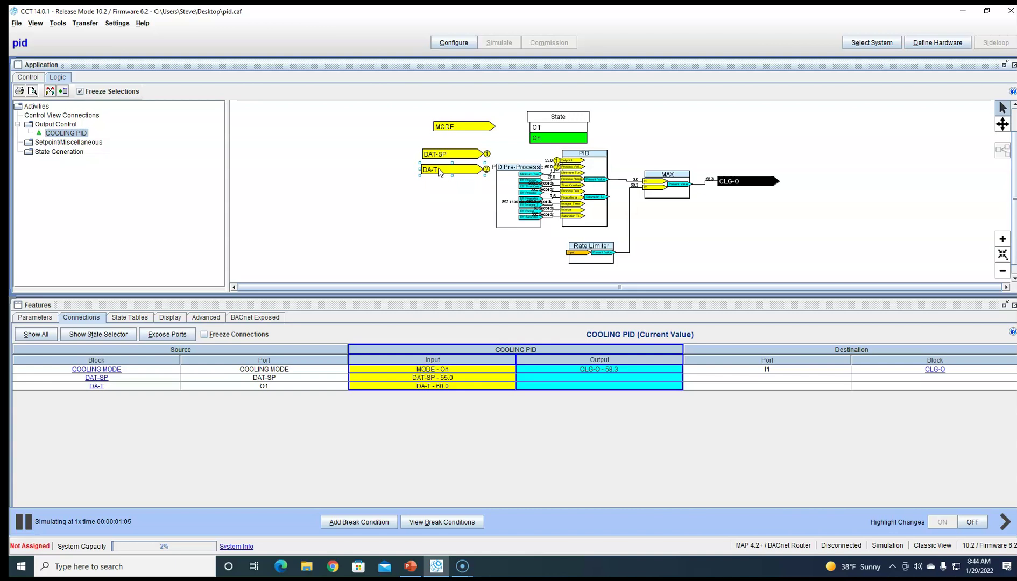
{"action": "left_click", "coordinate": [433, 171]}
{"action": "right_click", "coordinate": [433, 170]}
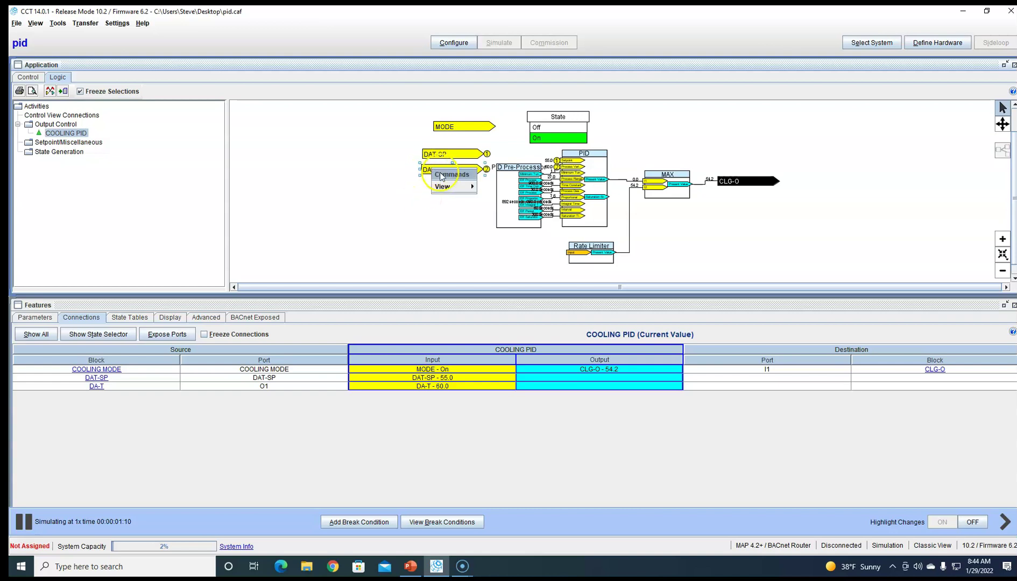
{"action": "left_click", "coordinate": [447, 175]}
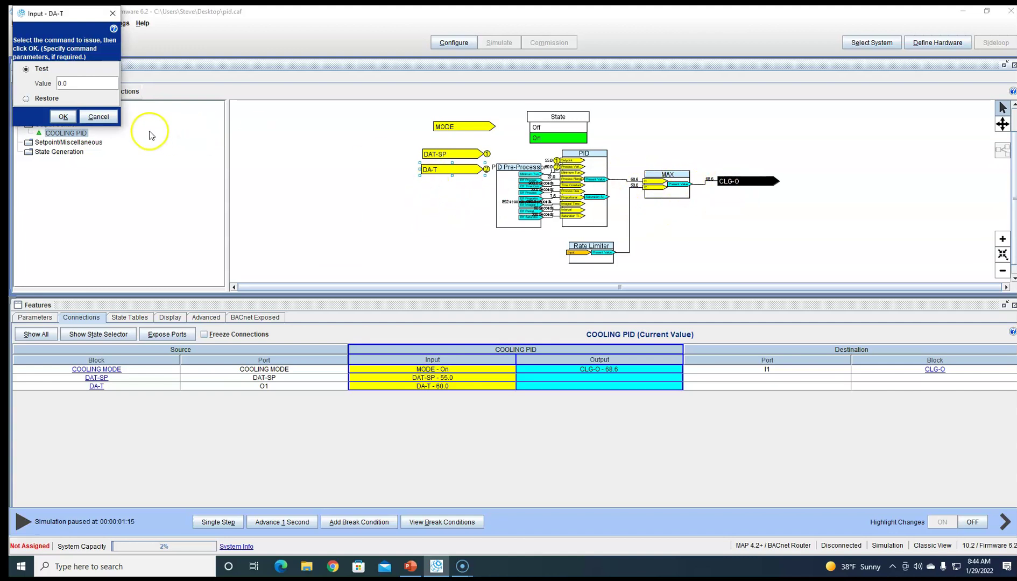
{"action": "left_click", "coordinate": [98, 116]}
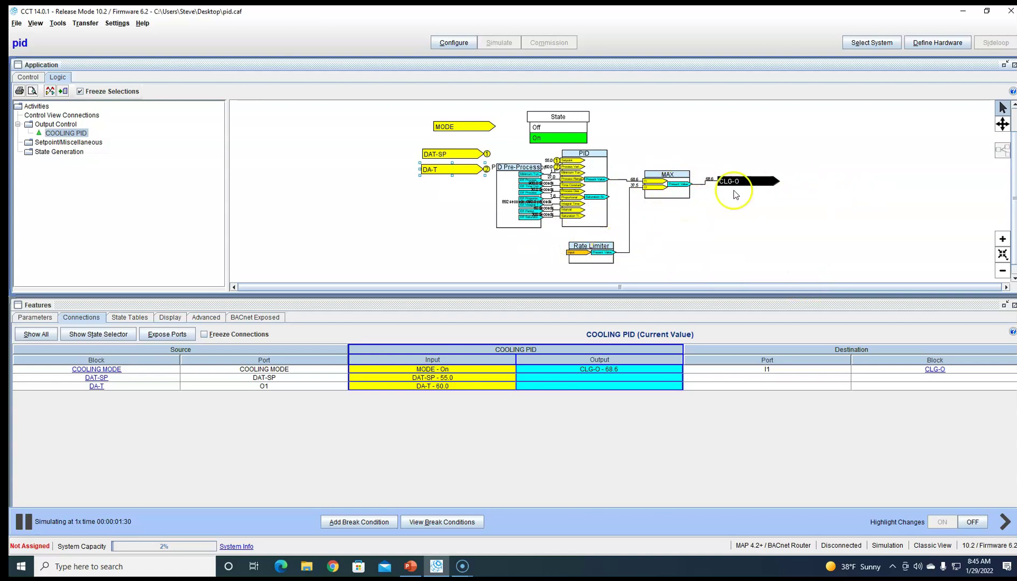
Change the Rate Limiter's Rate Limit to 20.0 per minute, apply, and close its details
{"action": "double_click", "coordinate": [589, 253]}
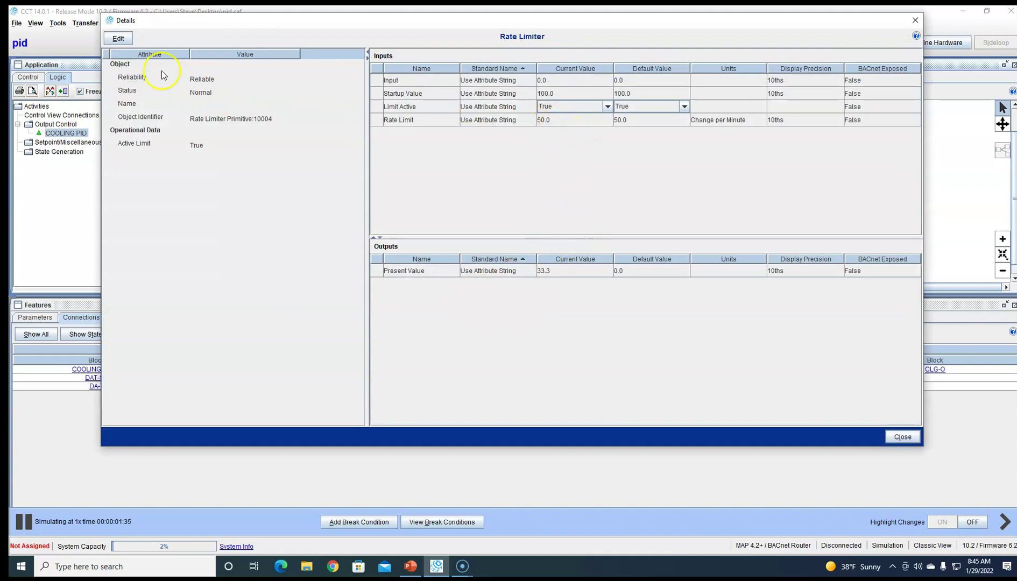
{"action": "left_click", "coordinate": [114, 36]}
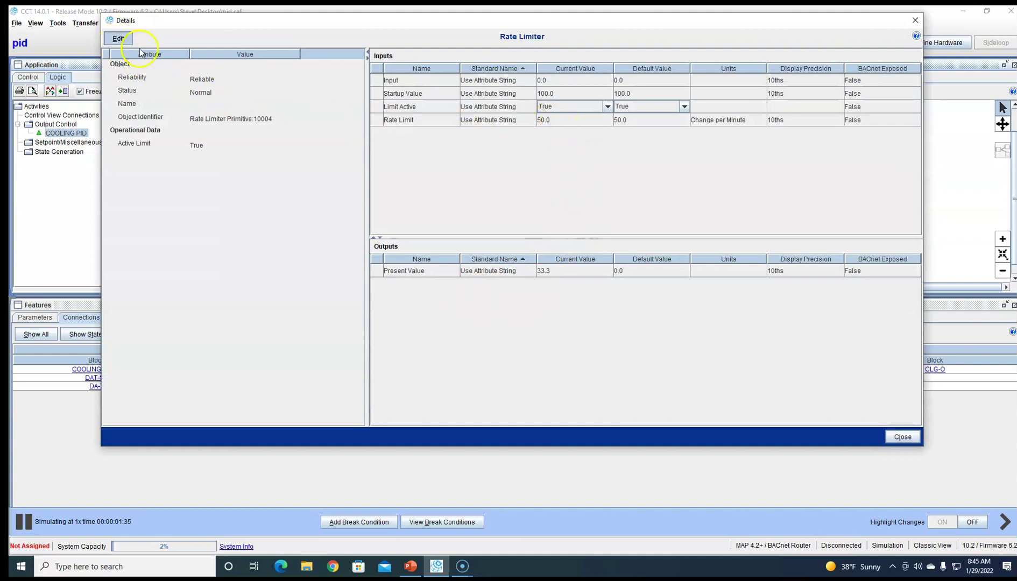
{"action": "double_click", "coordinate": [628, 121]}
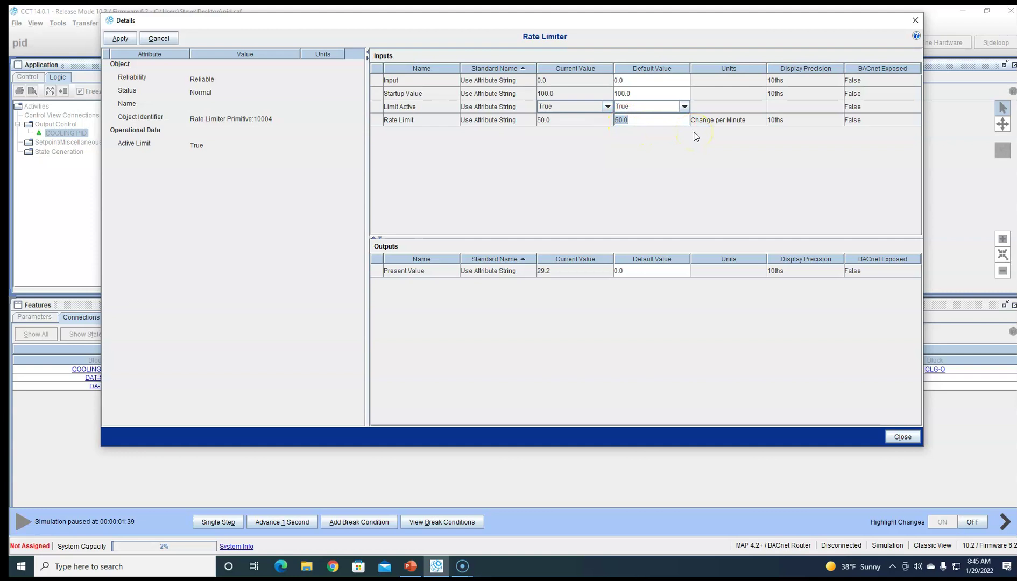
{"action": "left_click", "coordinate": [121, 39]}
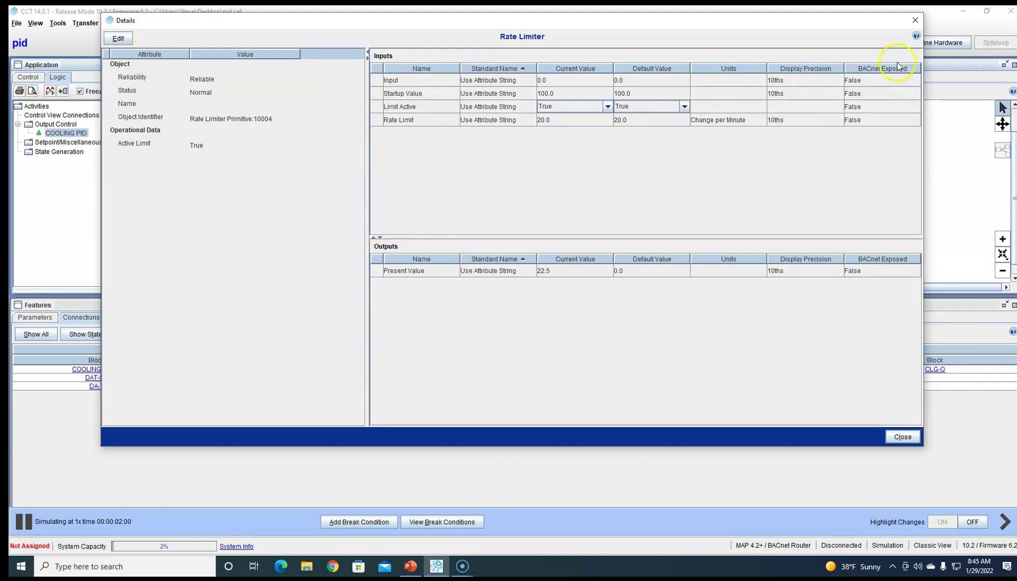
{"action": "left_click", "coordinate": [915, 20]}
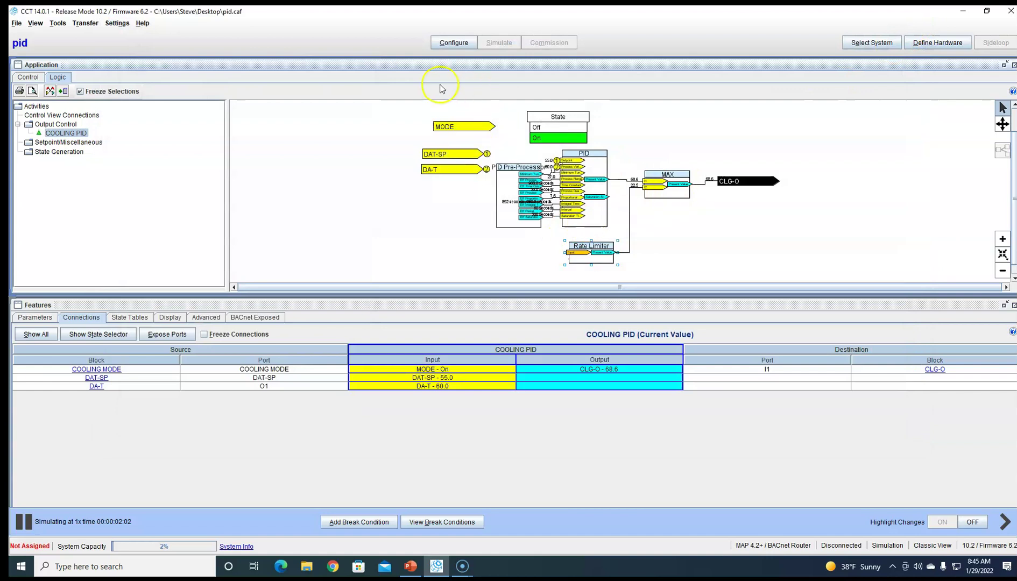